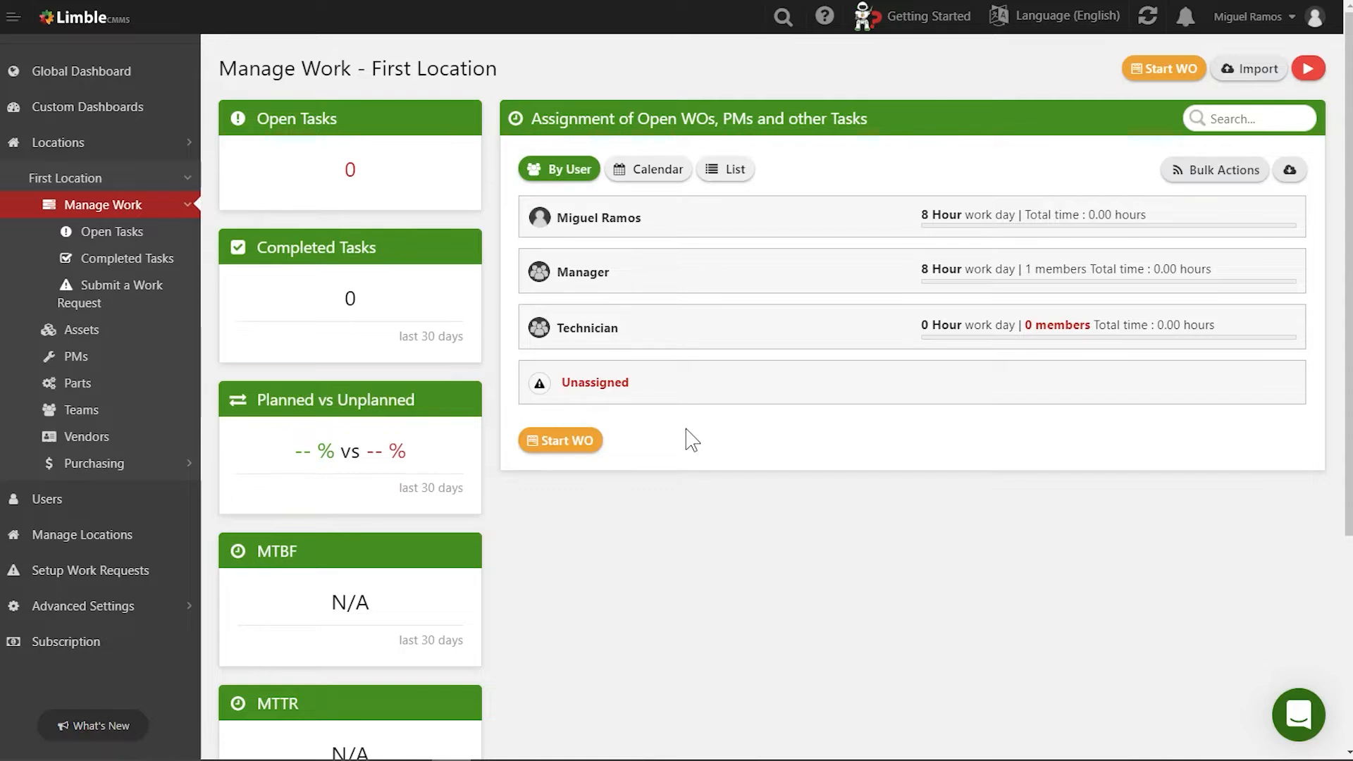
Step: Add a blank asset named HVAC - 001 to the assets of First Location
click(90, 337)
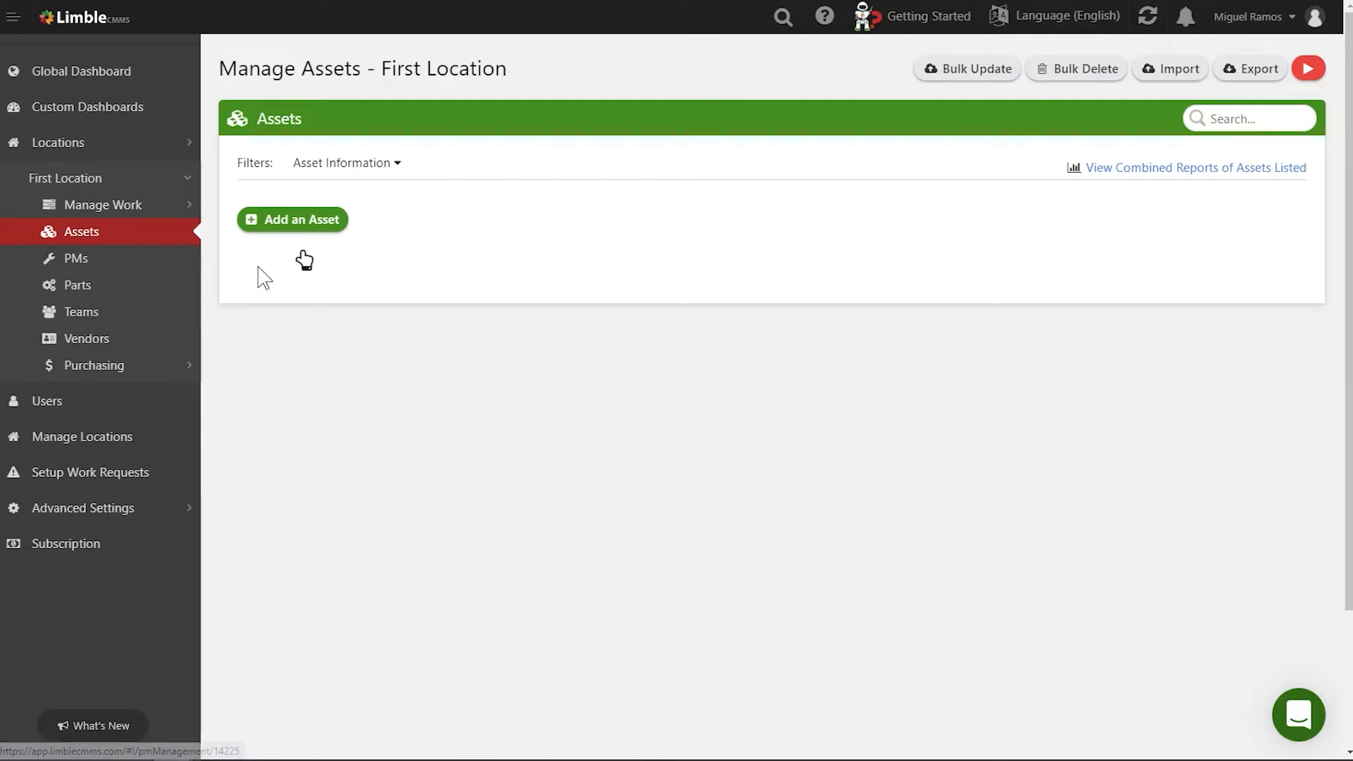
click(333, 226)
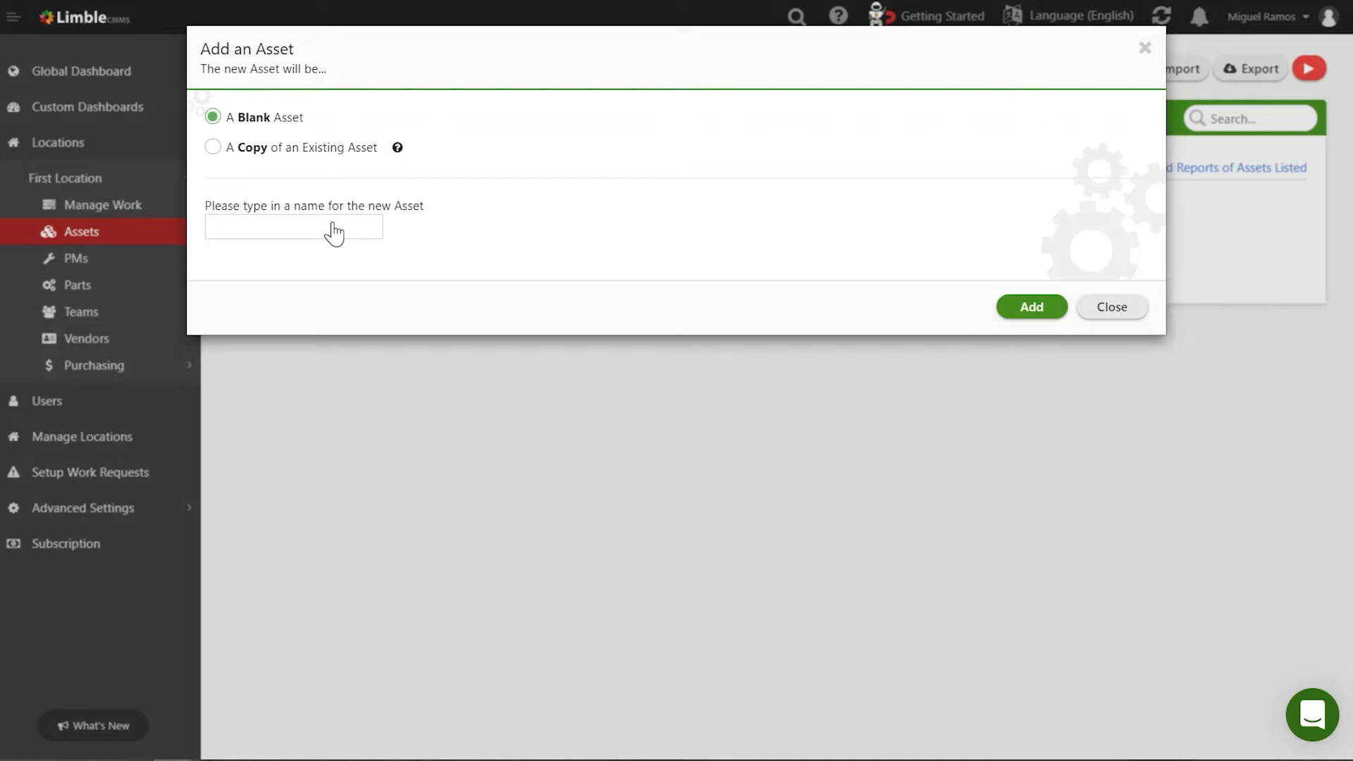
click(334, 231)
text(HVA)
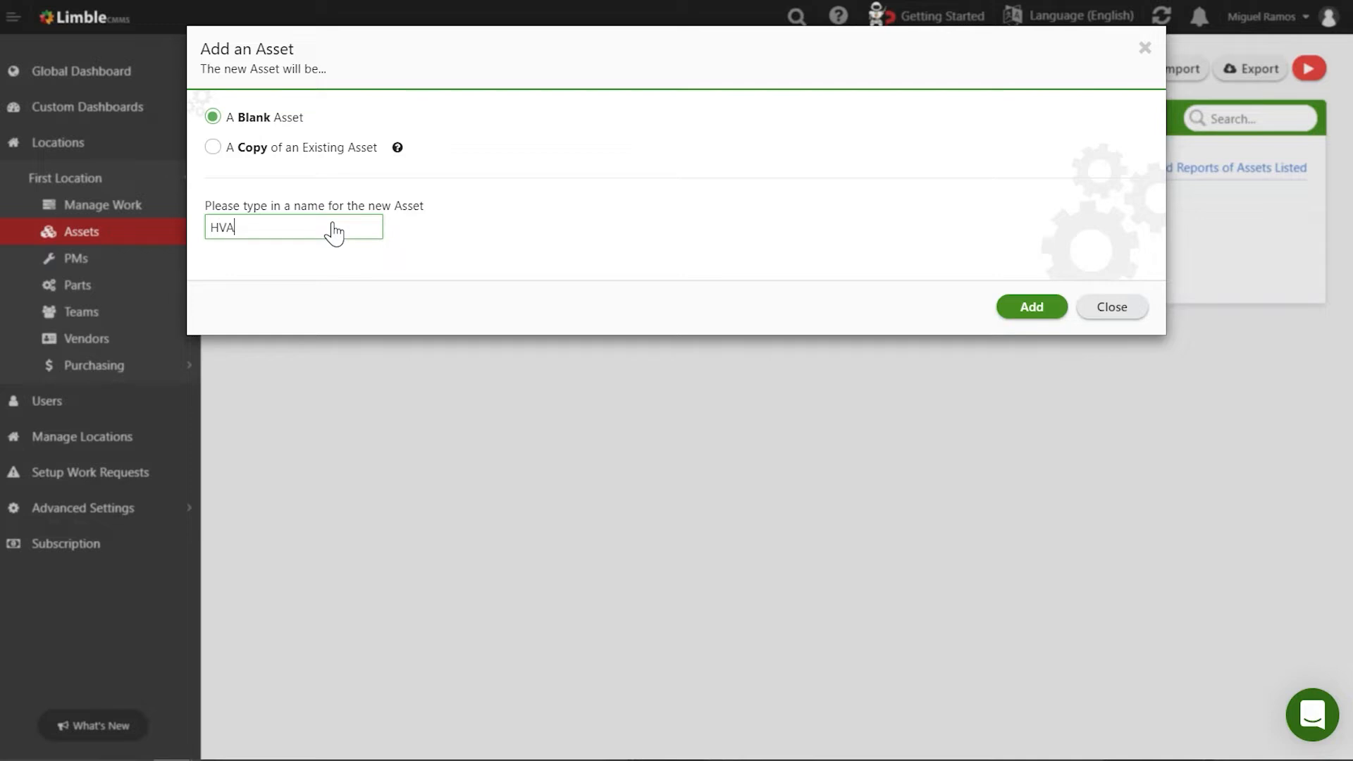
text(C - 001)
click(1024, 310)
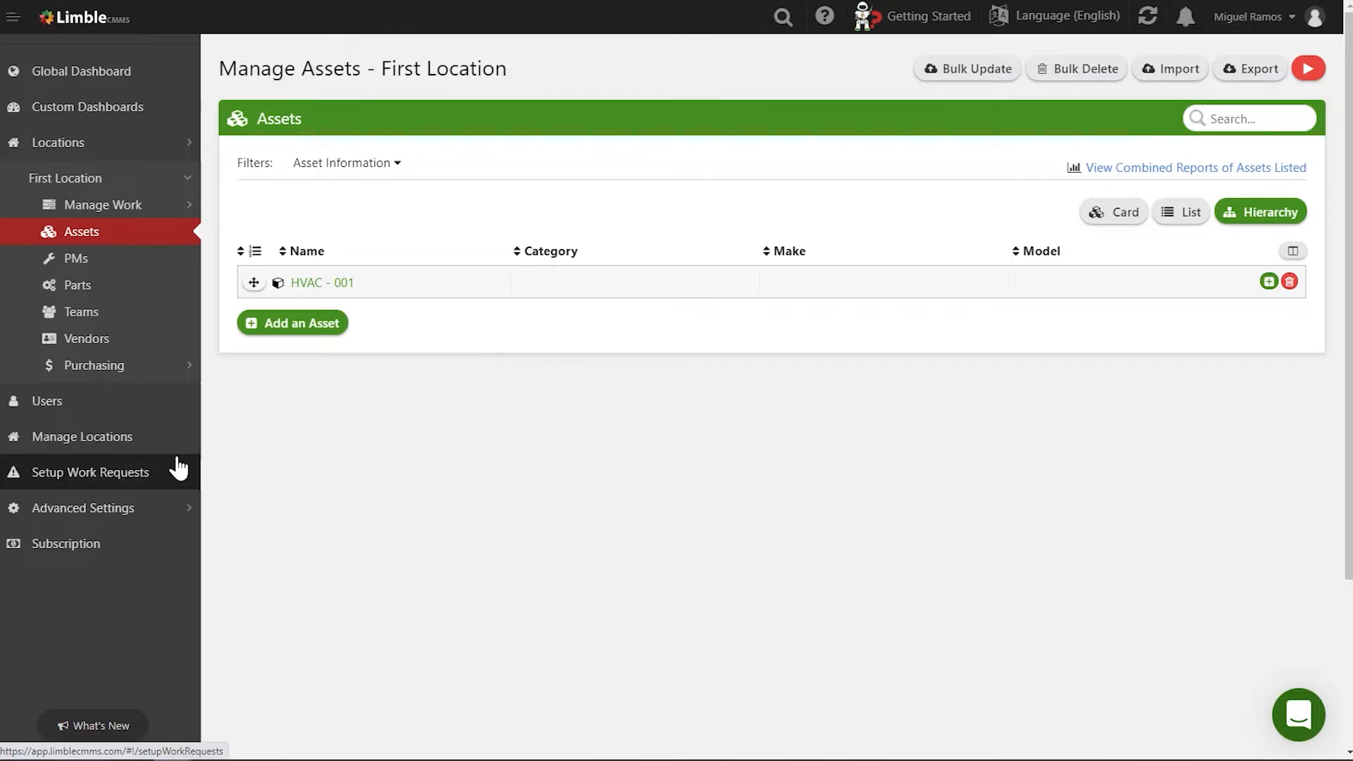
Step: Add a blank asset named Roof and nest HVAC - 001 under it in the hierarchy
click(334, 331)
text(Roof)
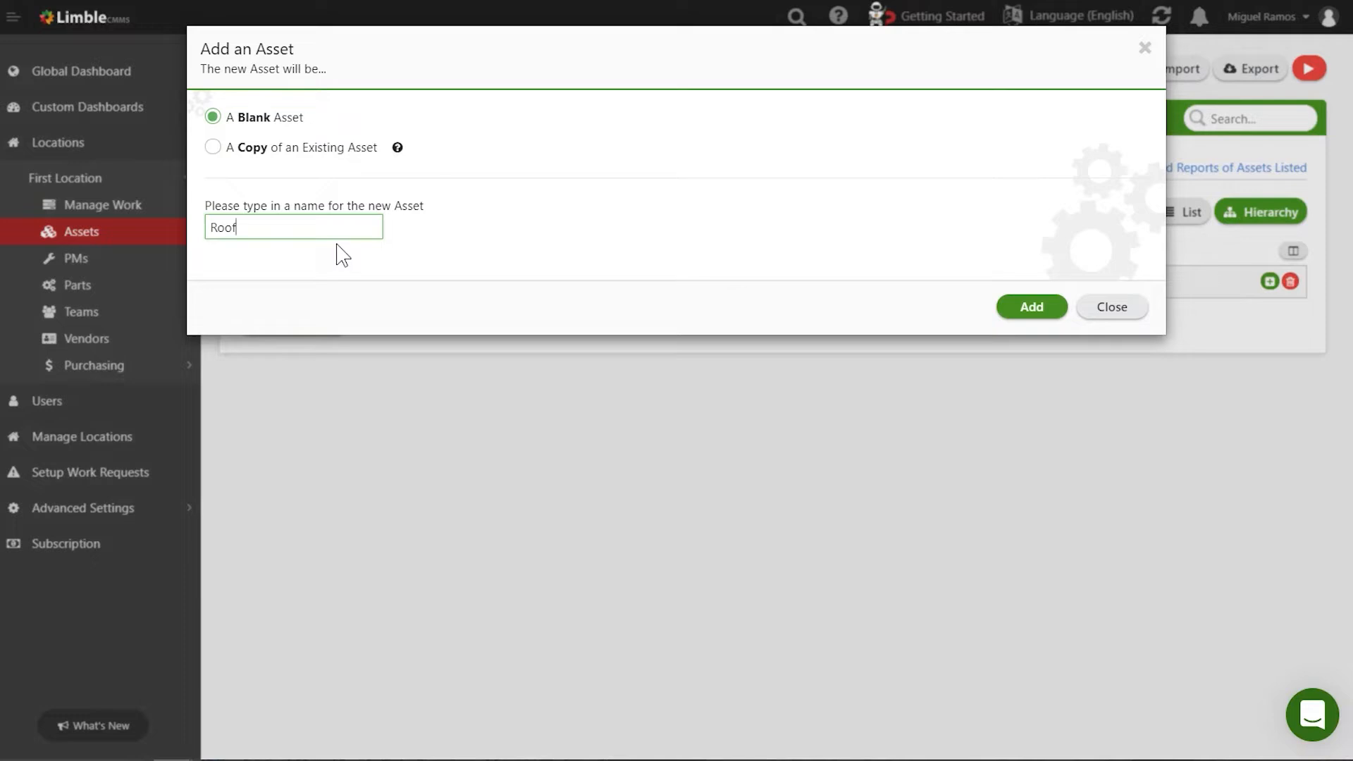
click(1031, 306)
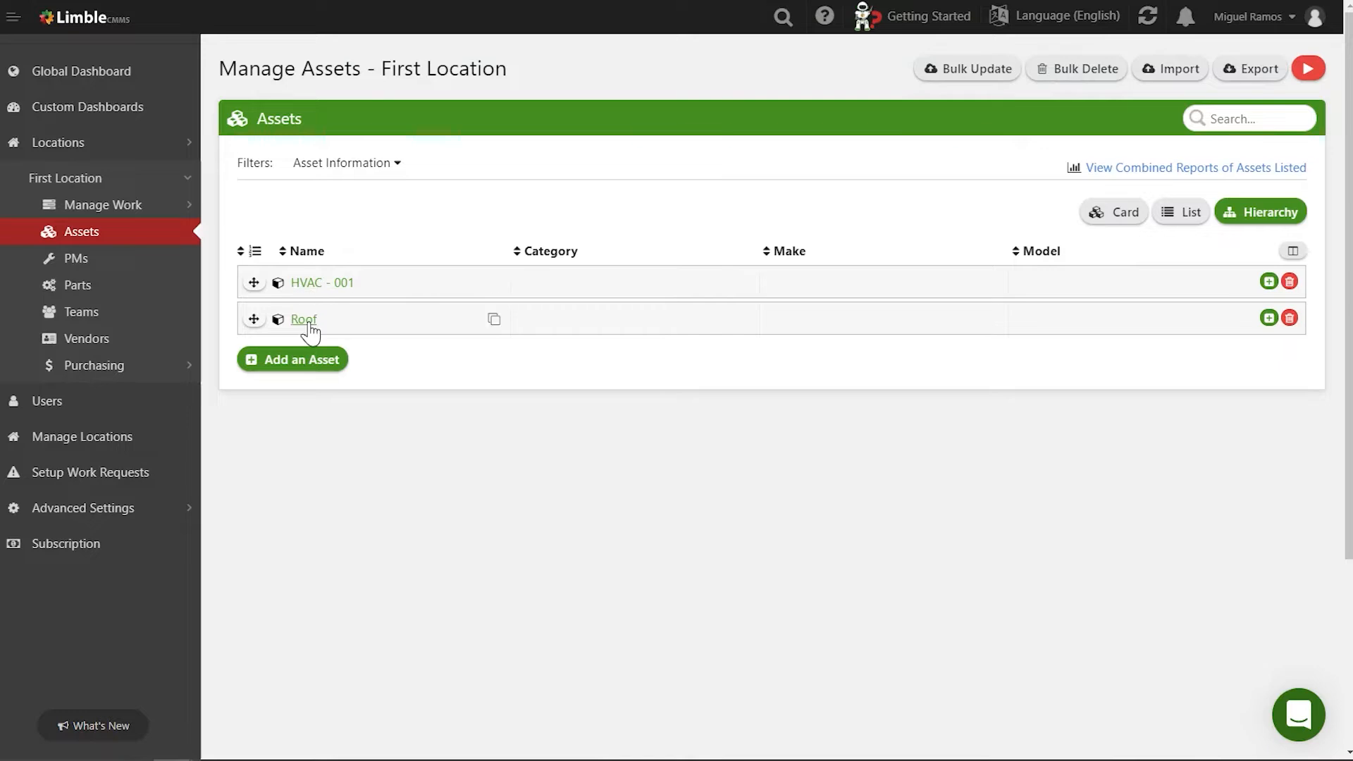
drag(254, 282, 309, 326)
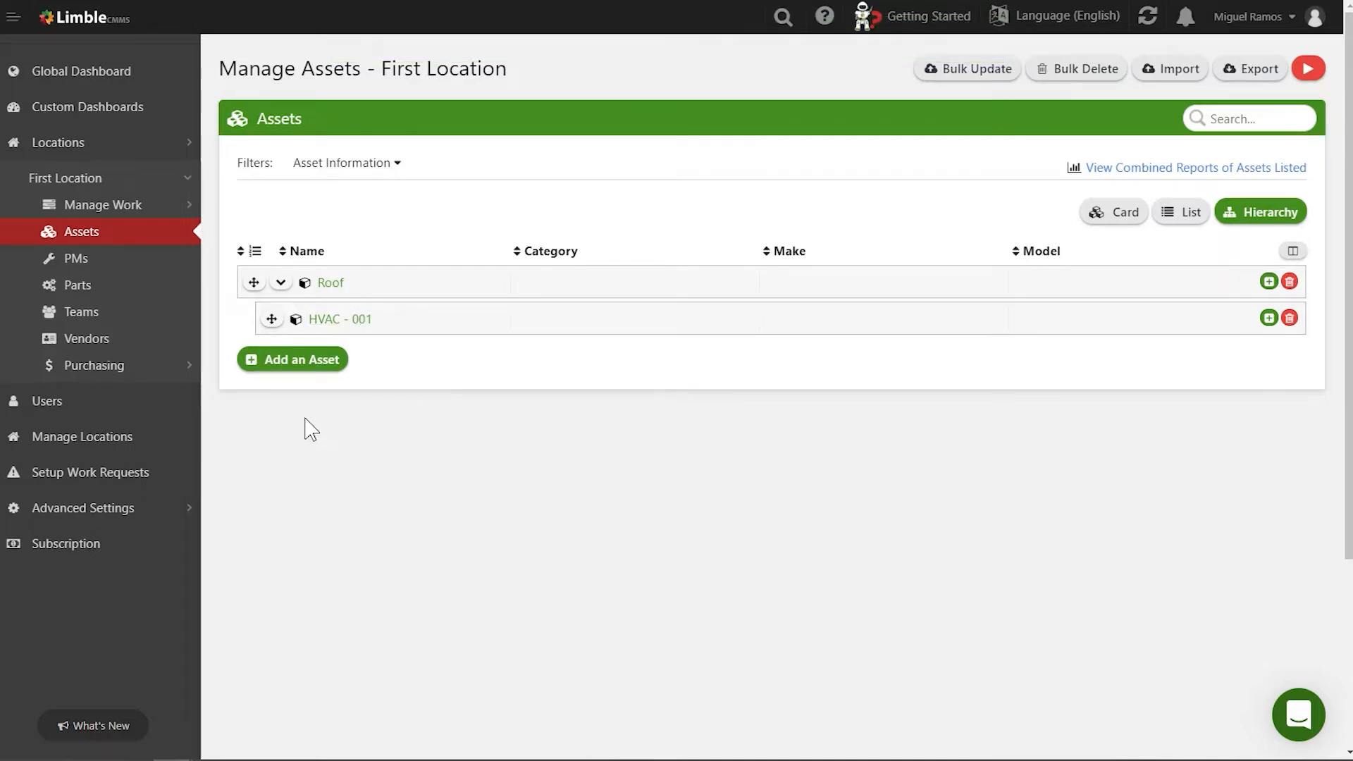
Step: Add a blank top-level asset named Warehouse to First Location
click(326, 366)
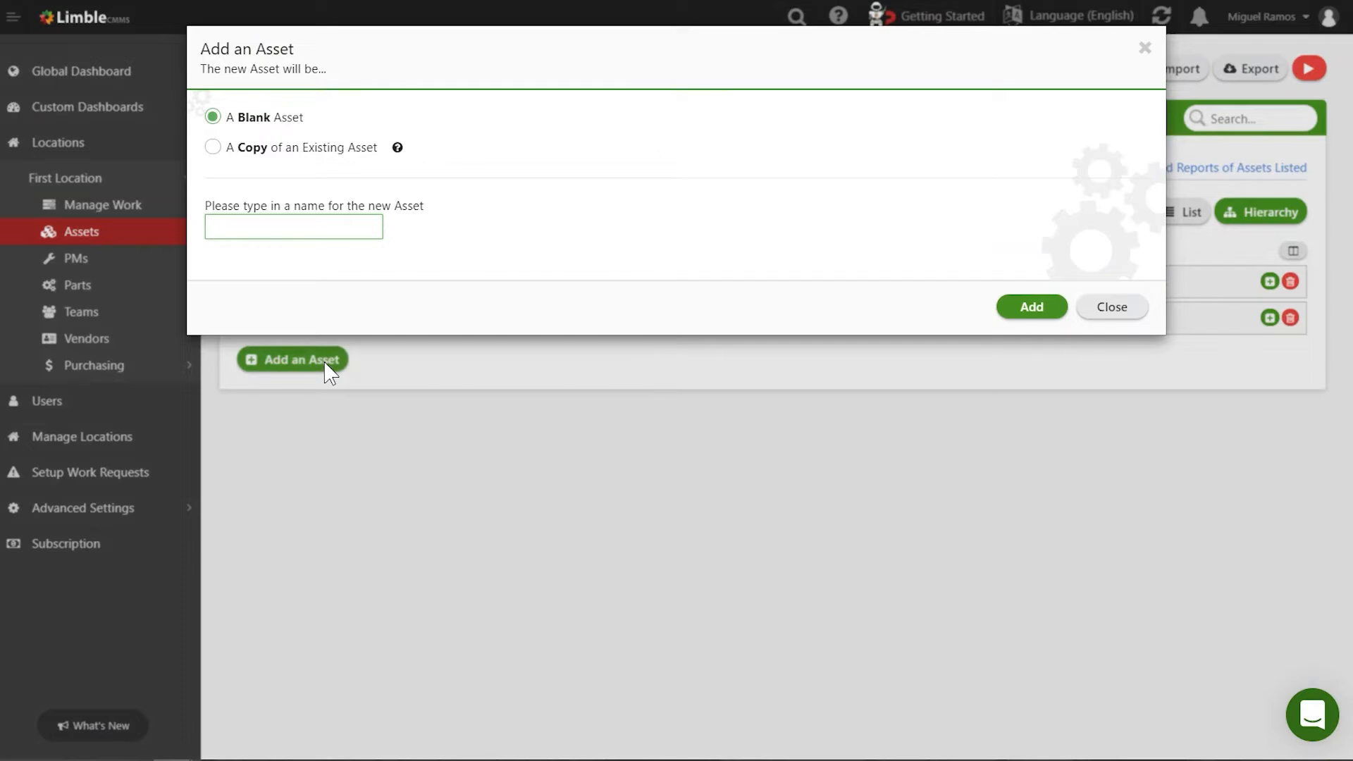
text(Warehouse)
click(1015, 309)
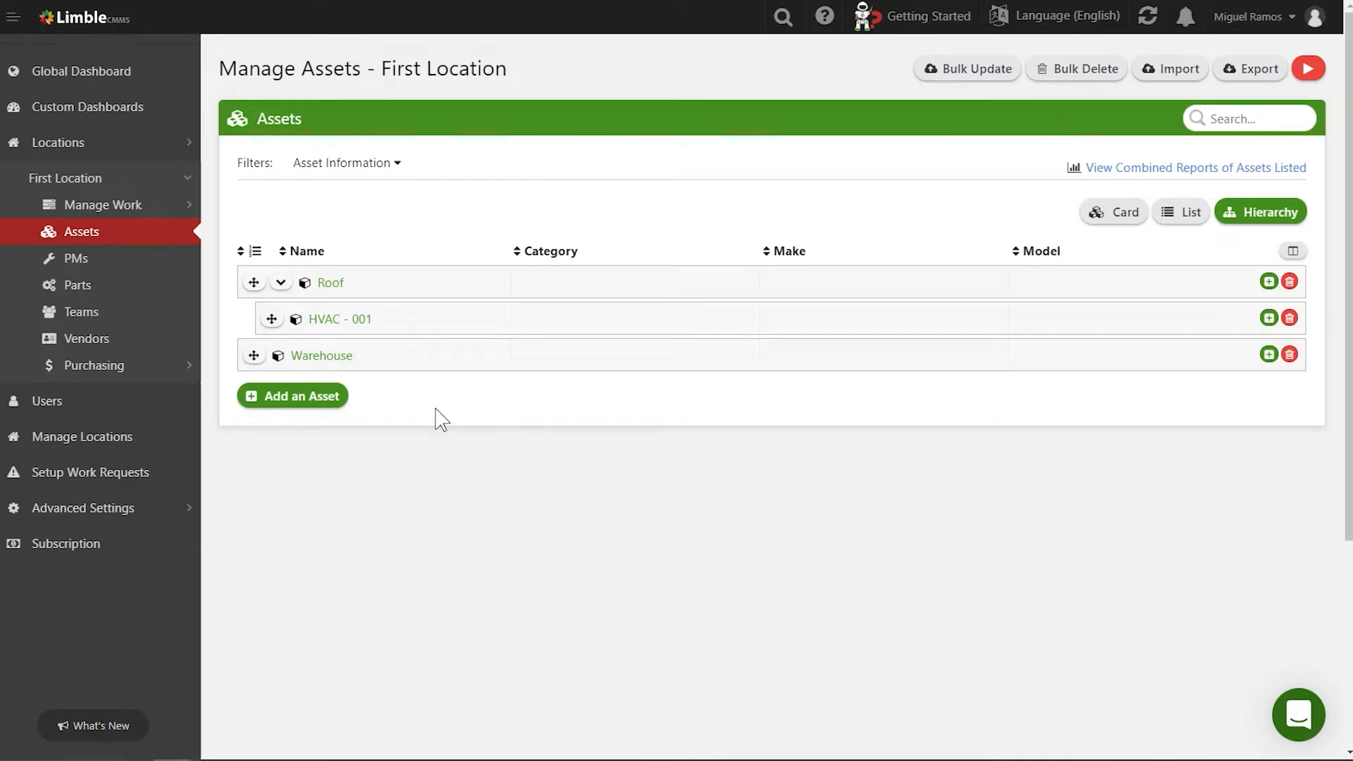
Step: Add a blank asset named Forklift - 001 and nest it under Warehouse in the hierarchy
click(308, 403)
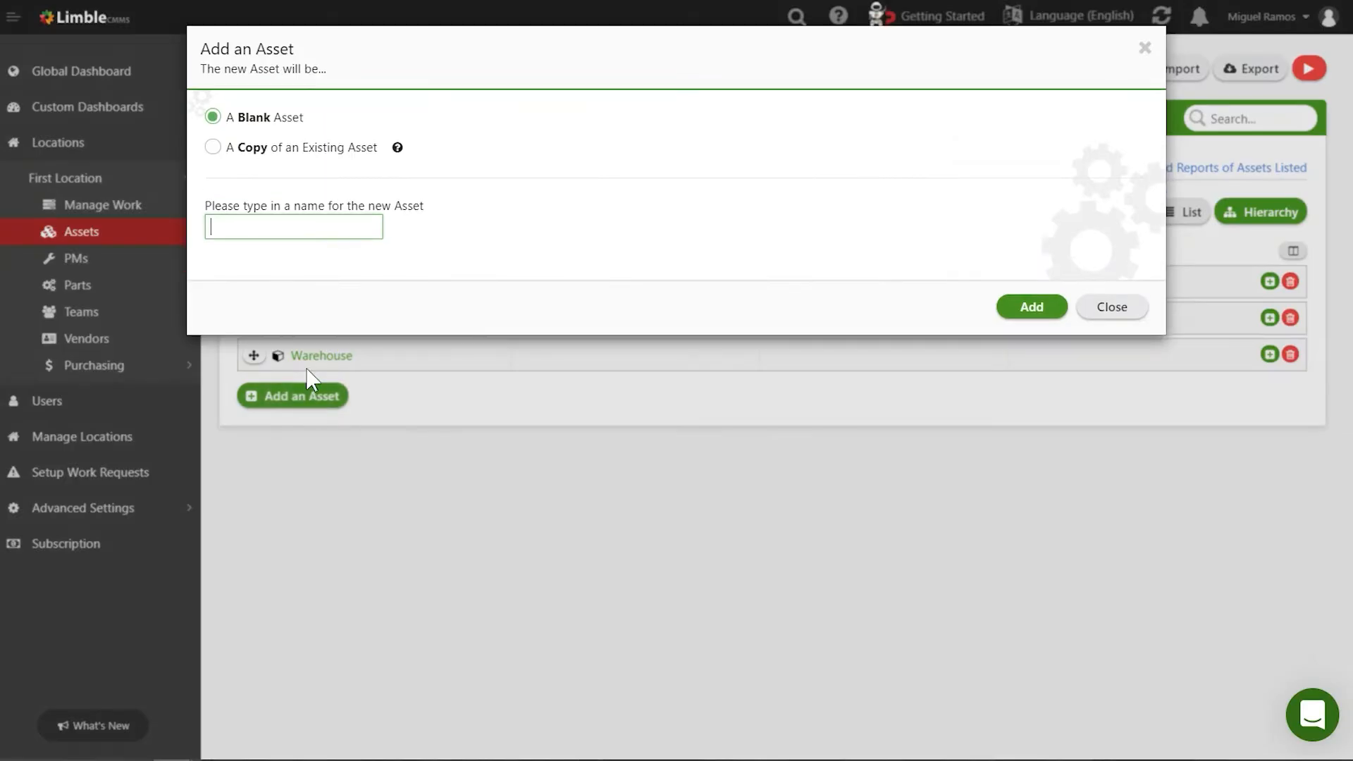
text(Forklift 001)
key(Left)
text(-)
click(1061, 310)
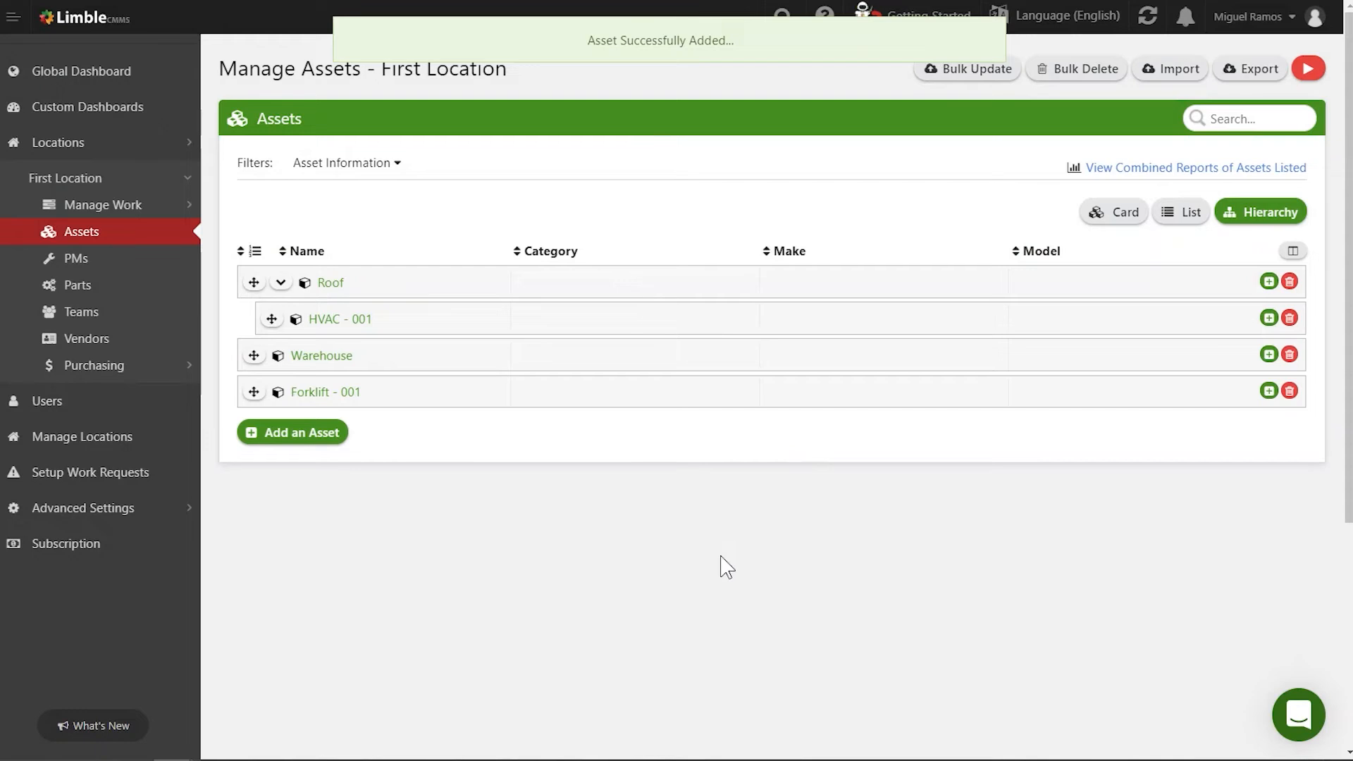
drag(254, 392, 313, 368)
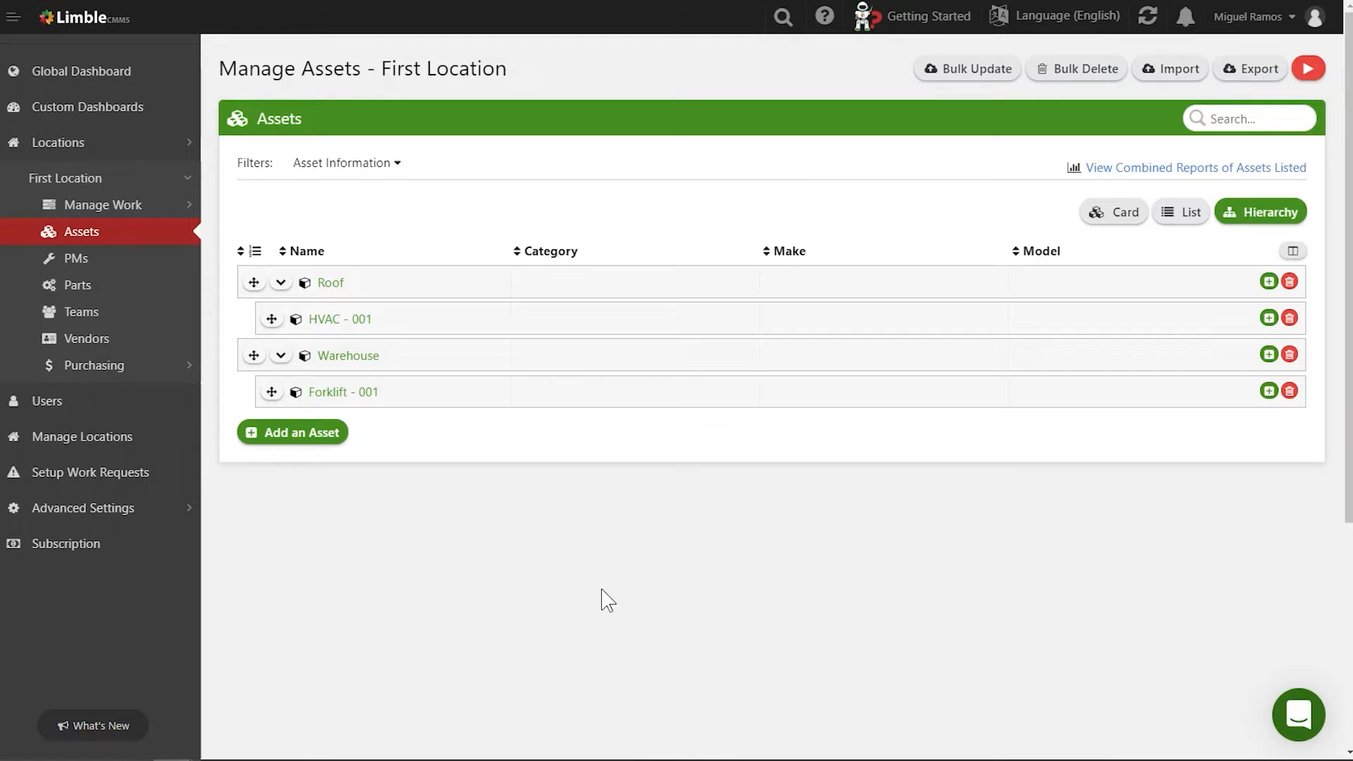
Step: Review the instructions for importing a list of assets into First Location, then close them
click(1177, 76)
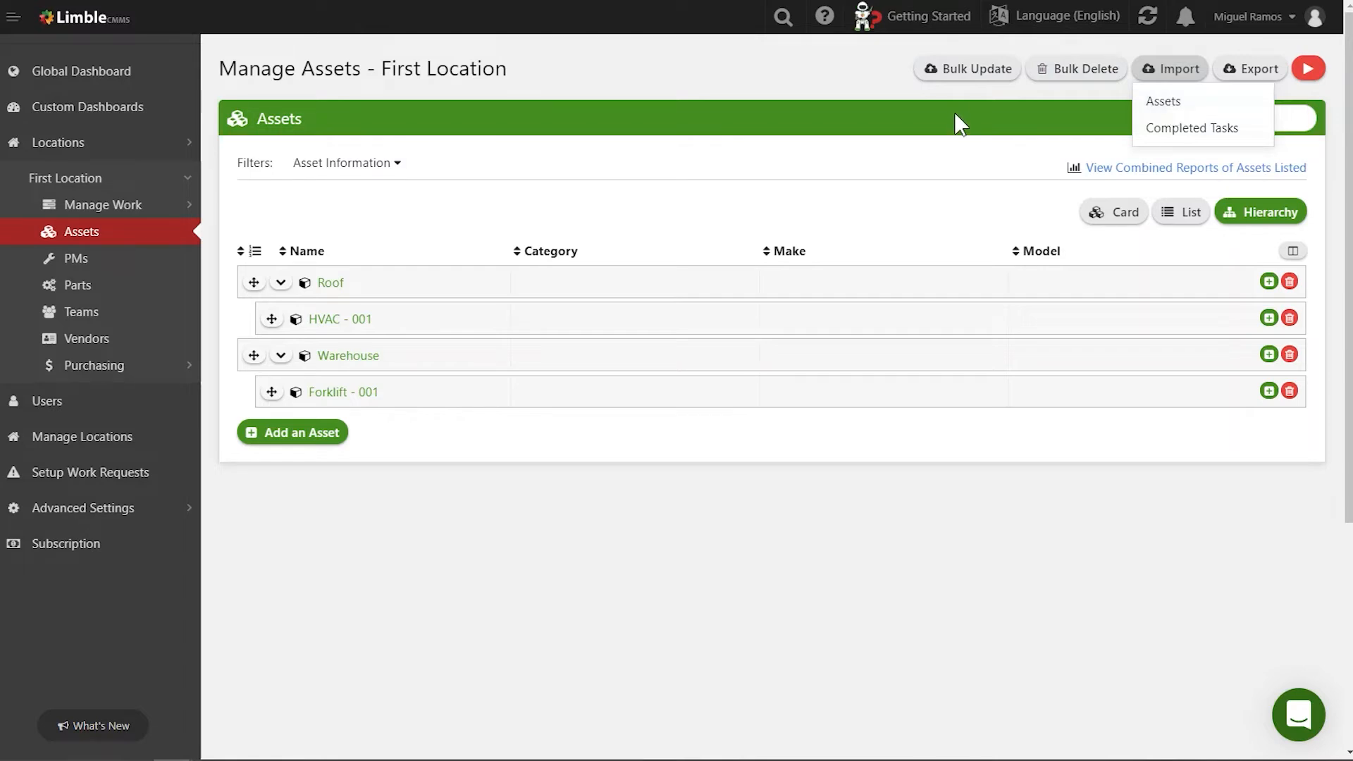
click(1167, 100)
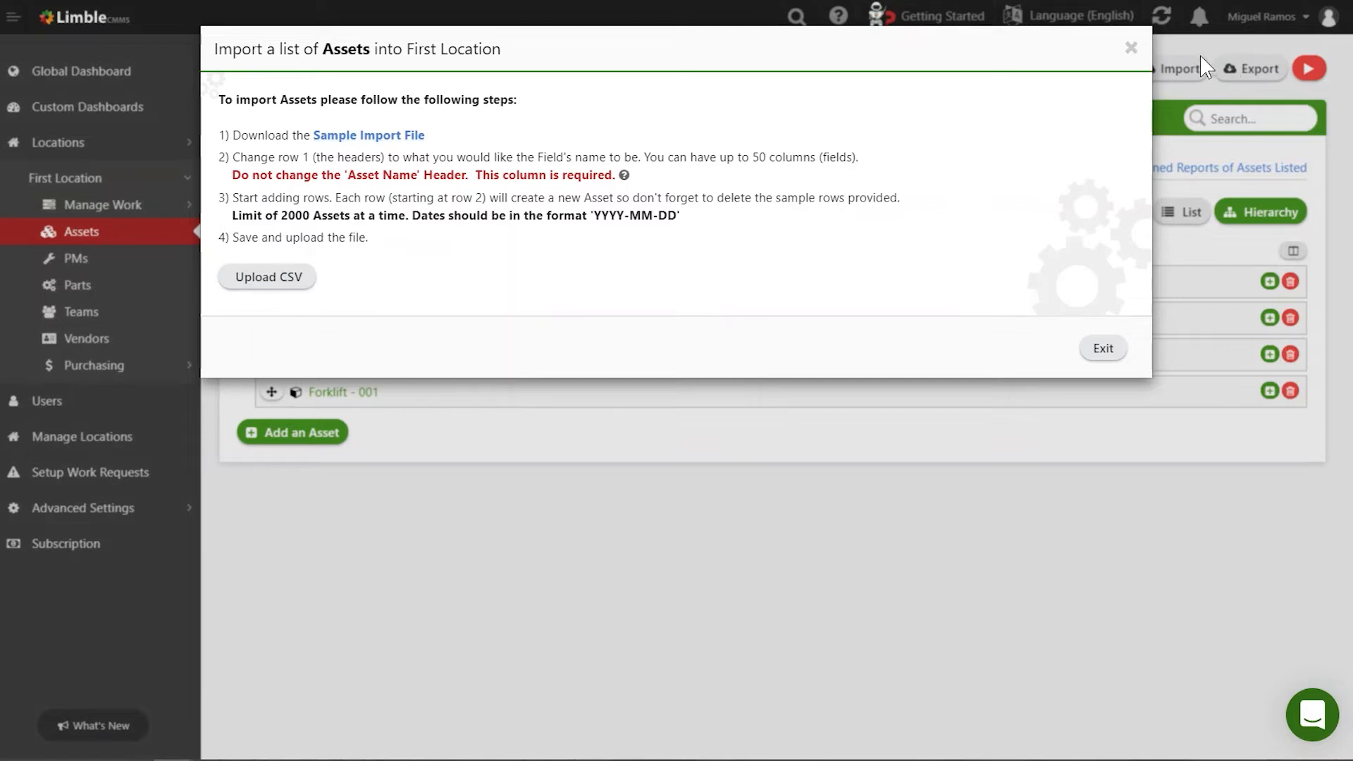
click(1131, 47)
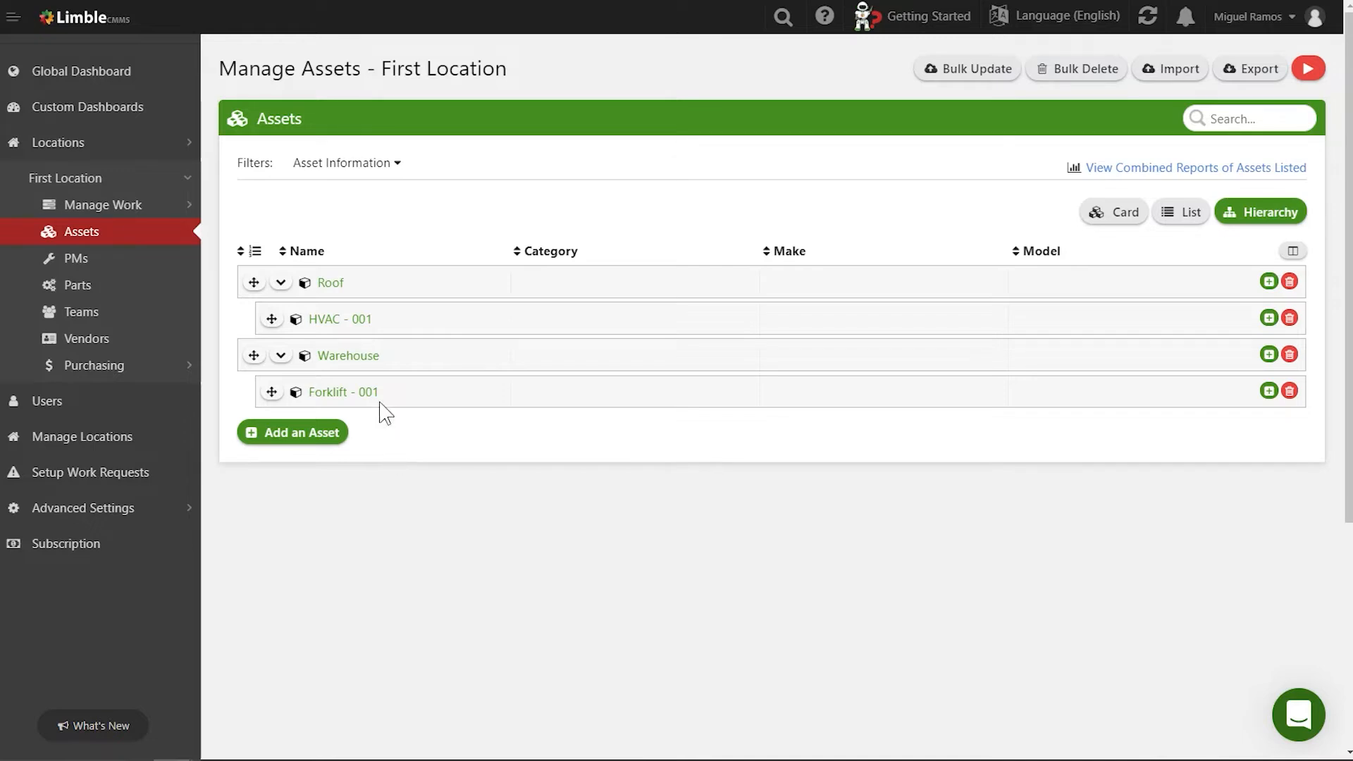
Step: Upload the AC Unit - 14 SEER picture from the AC Unit folder as the image of asset HVAC - 001
click(348, 320)
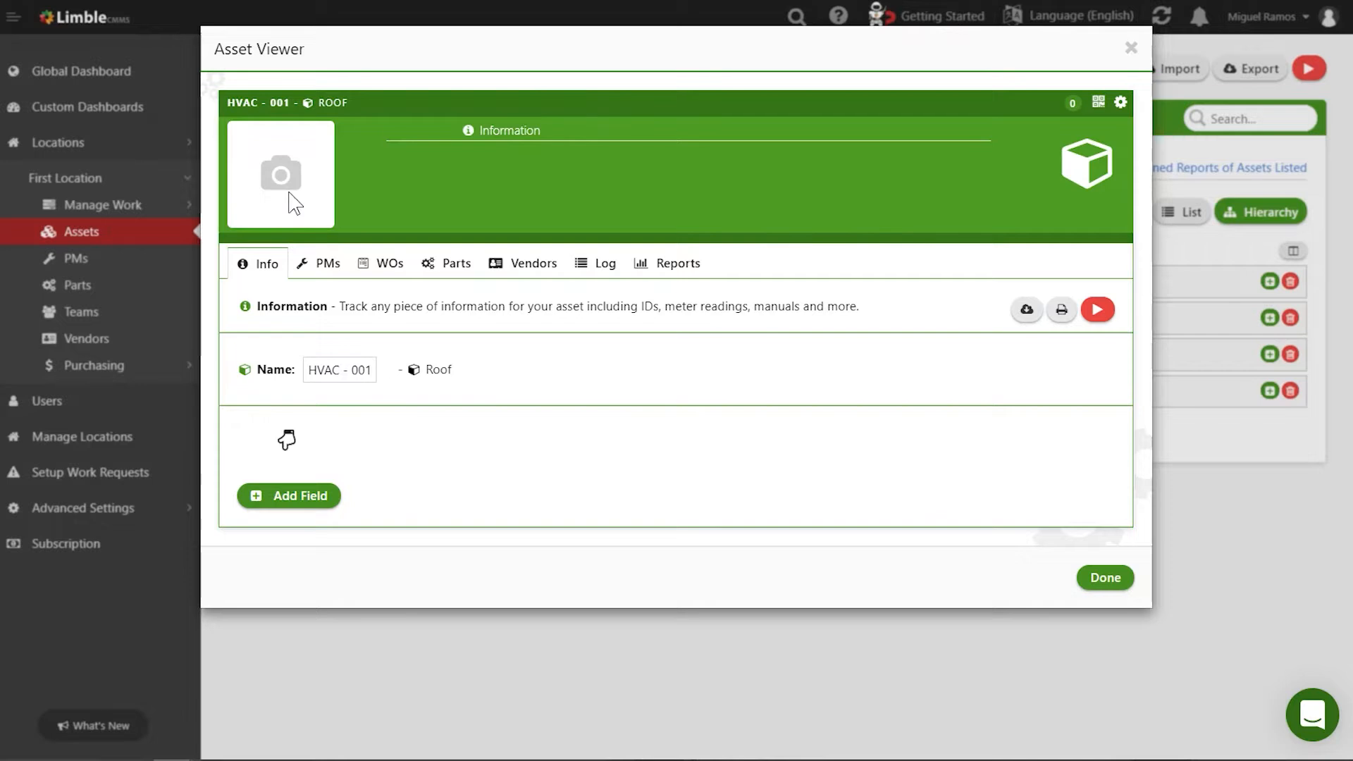
click(294, 205)
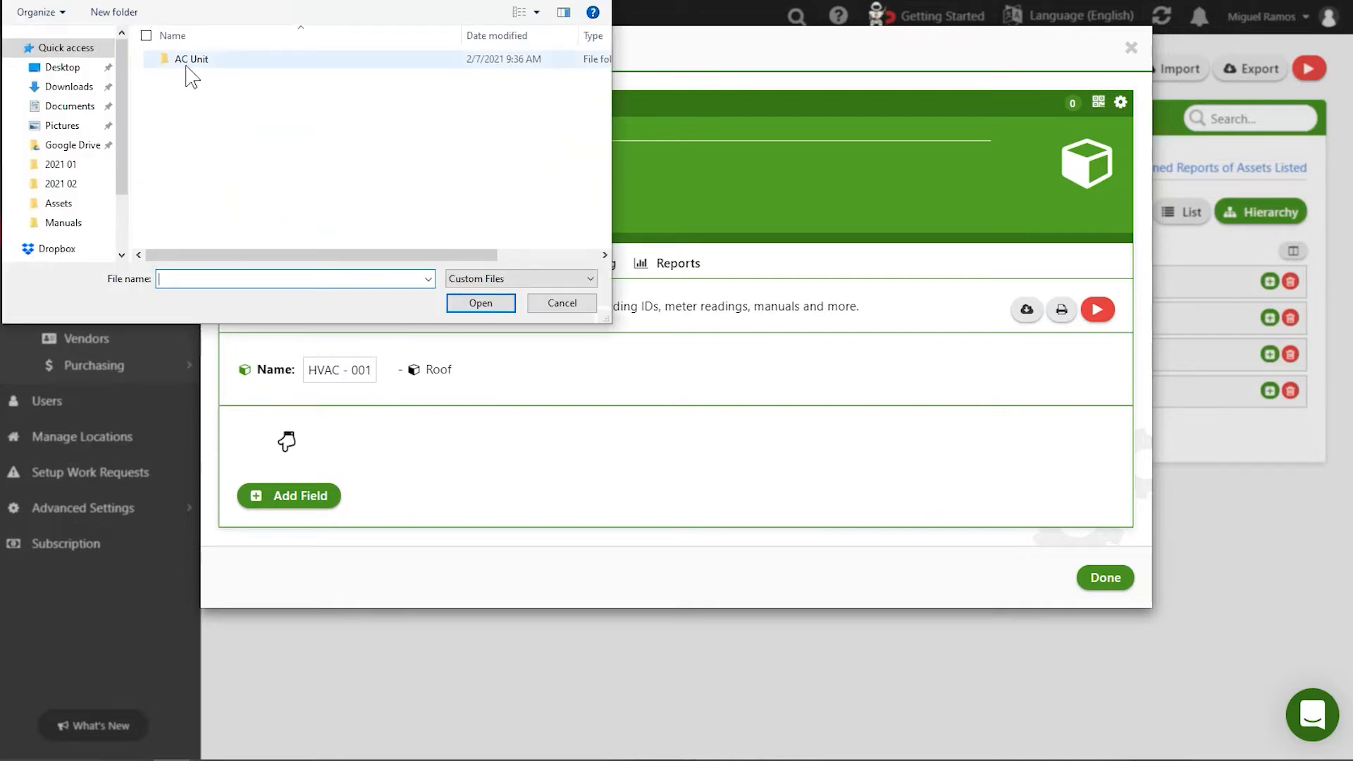
double_click(200, 58)
click(201, 59)
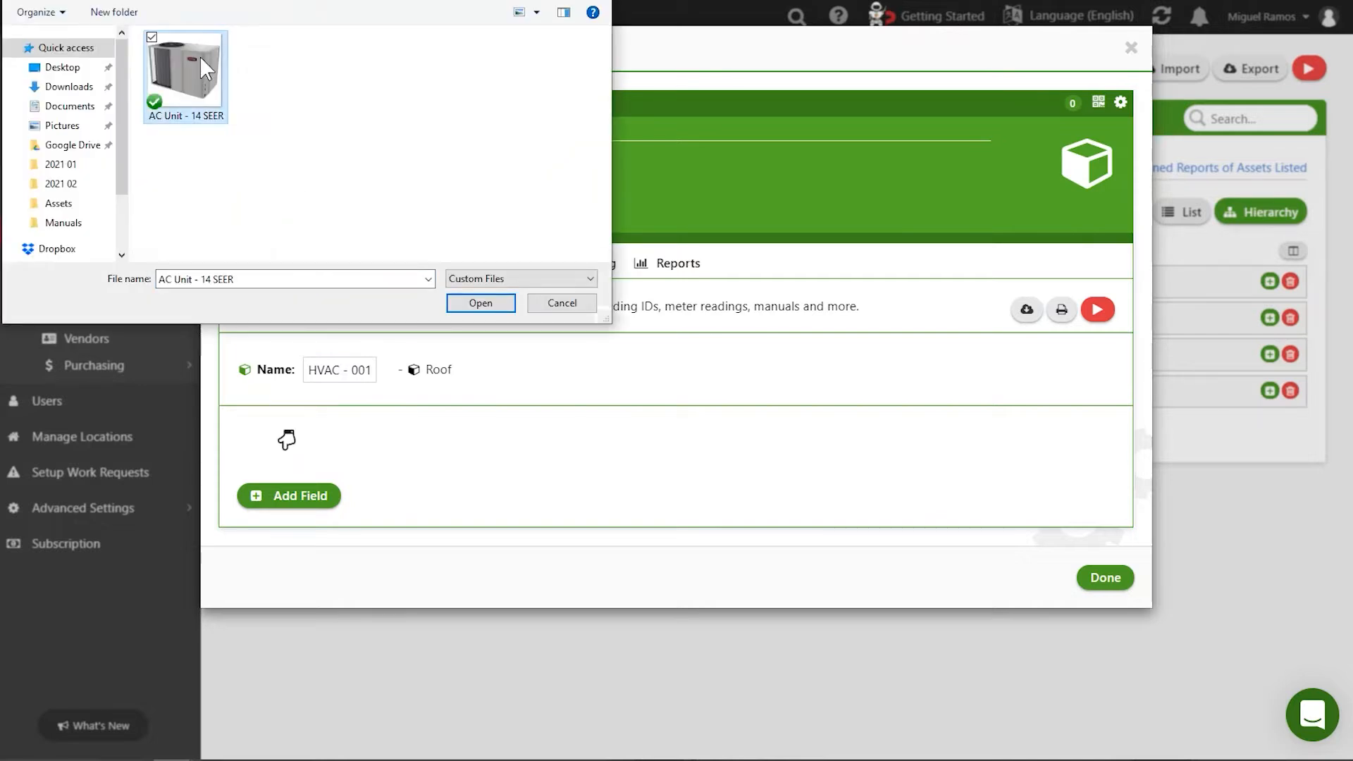
double_click(200, 57)
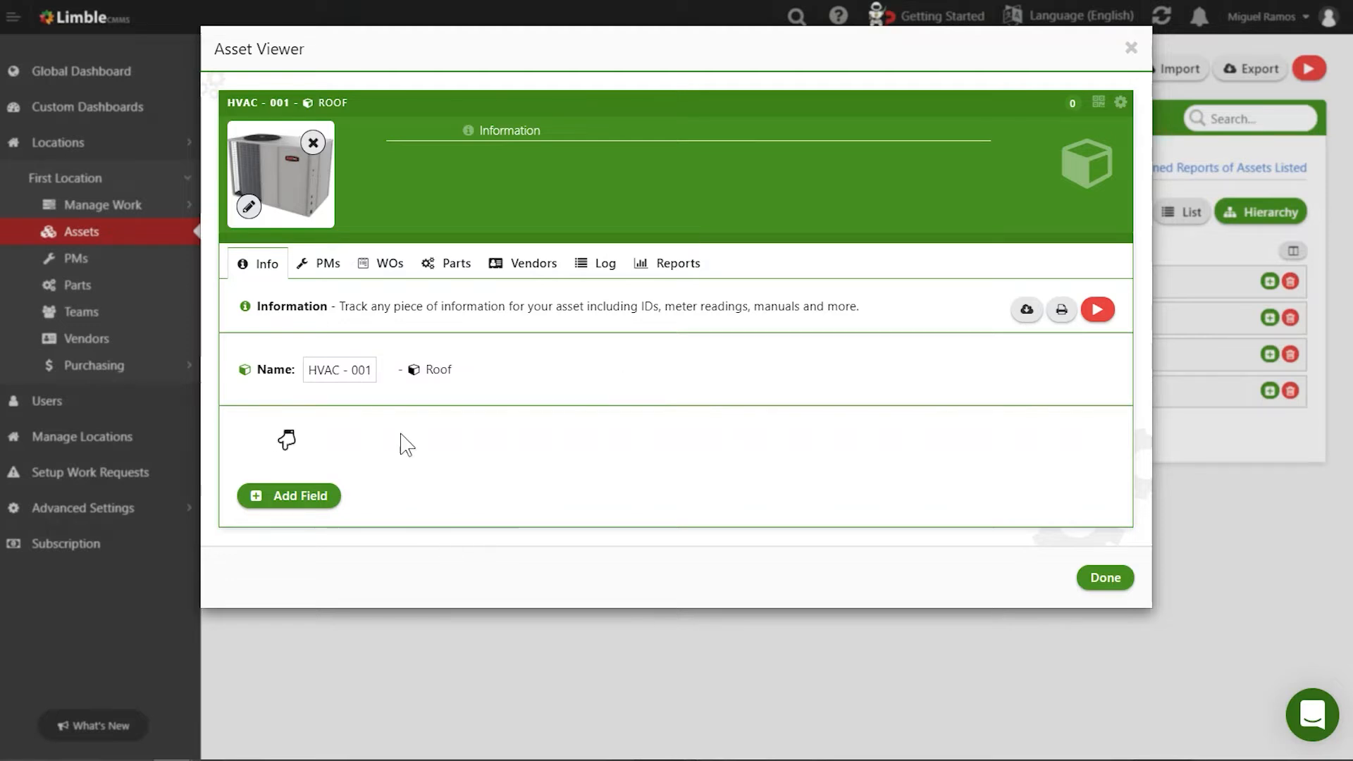
Step: Add the suggested fields Make and Model to the HVAC - 001 asset information
click(330, 505)
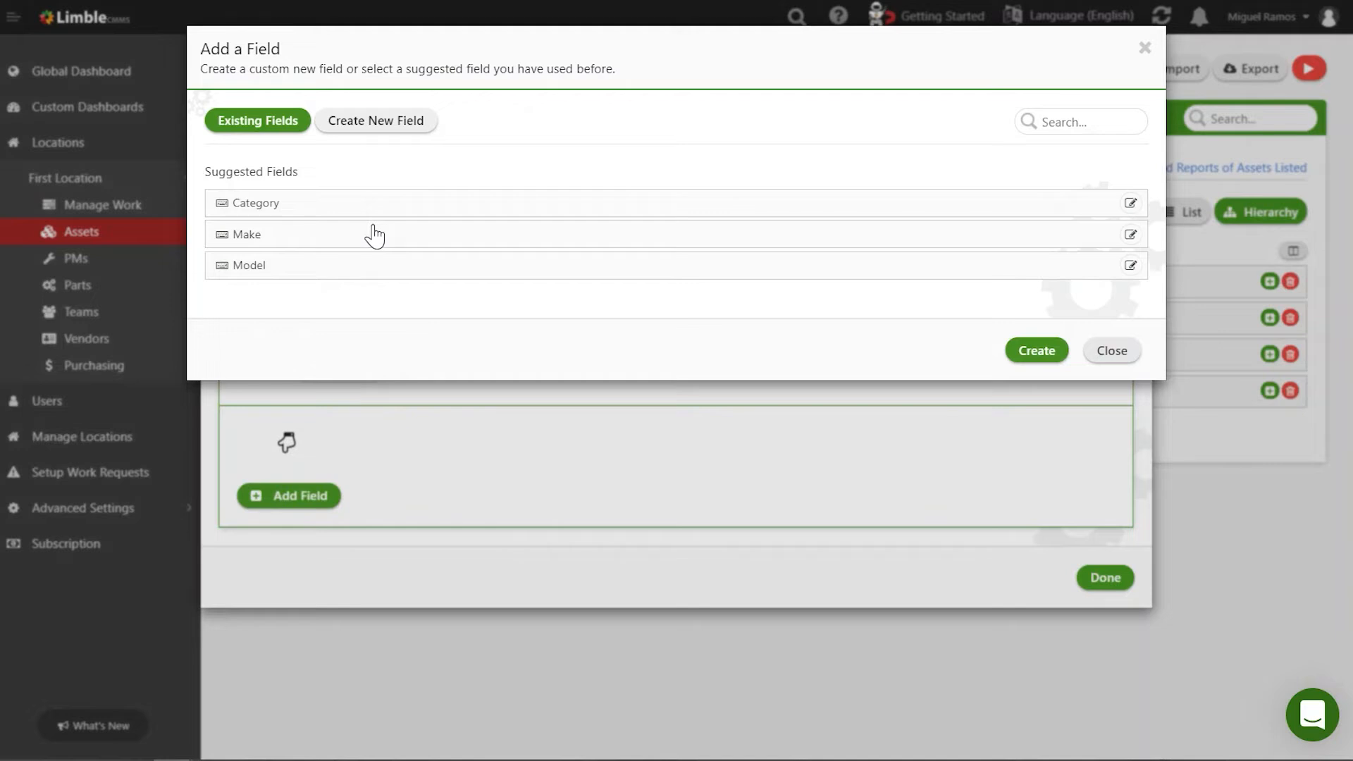
click(429, 267)
click(437, 240)
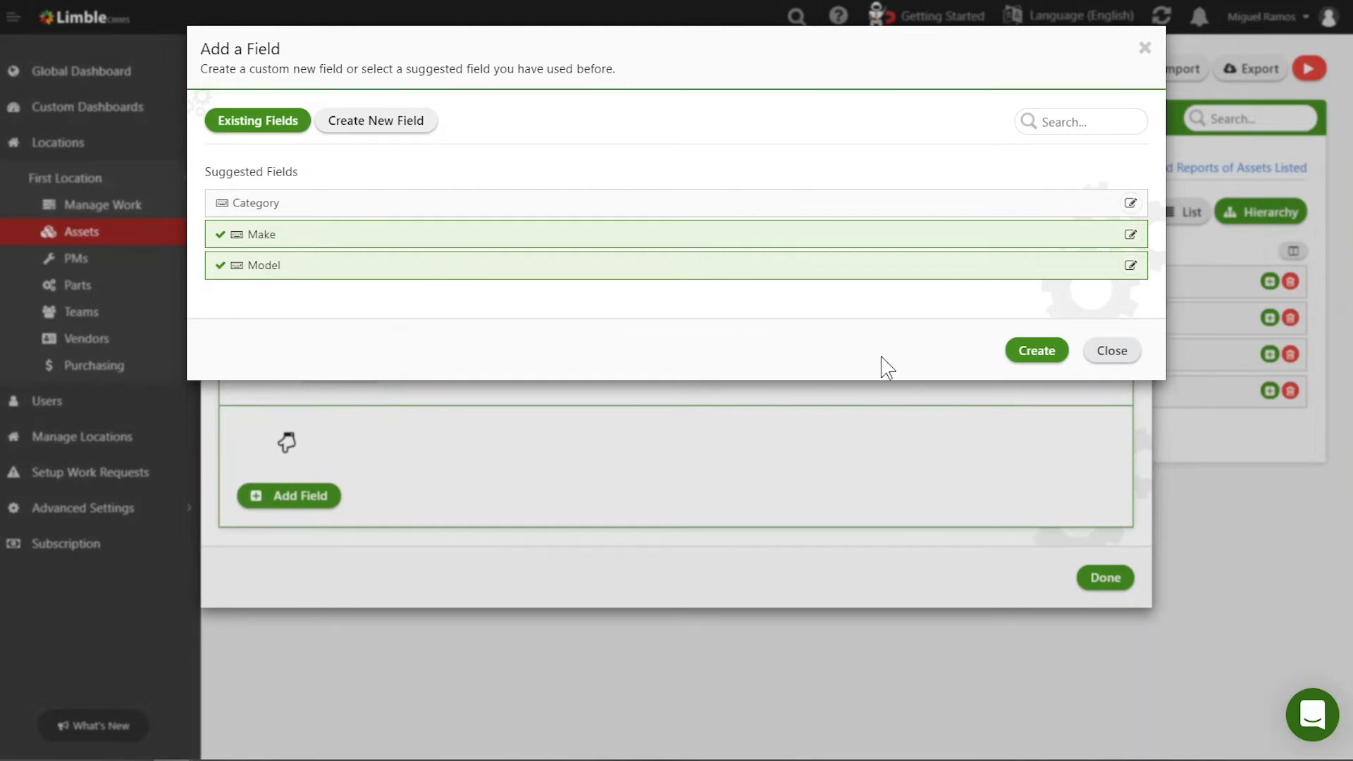
click(1036, 352)
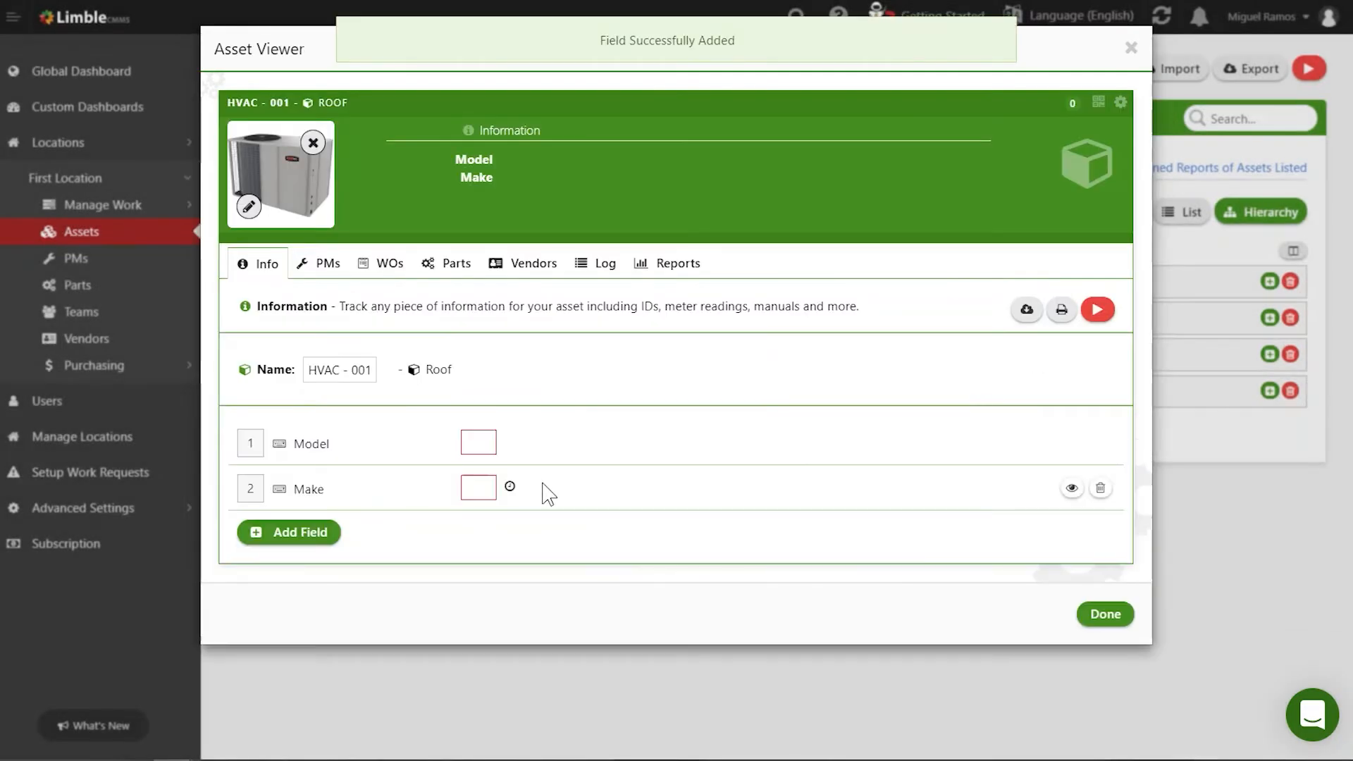
Step: Set HVAC - 001's make to SEER and model to 4TCAS, and move the Make field above Model
click(484, 492)
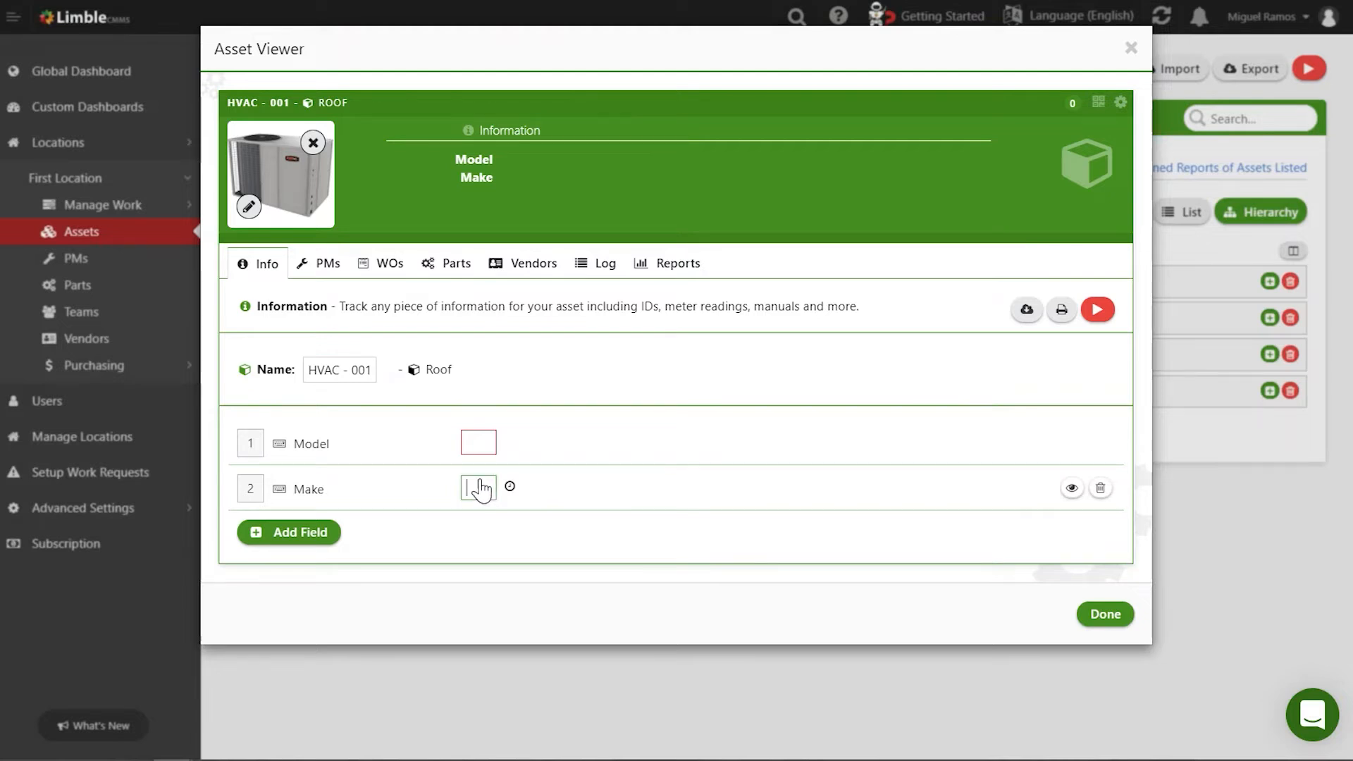
text(SEER)
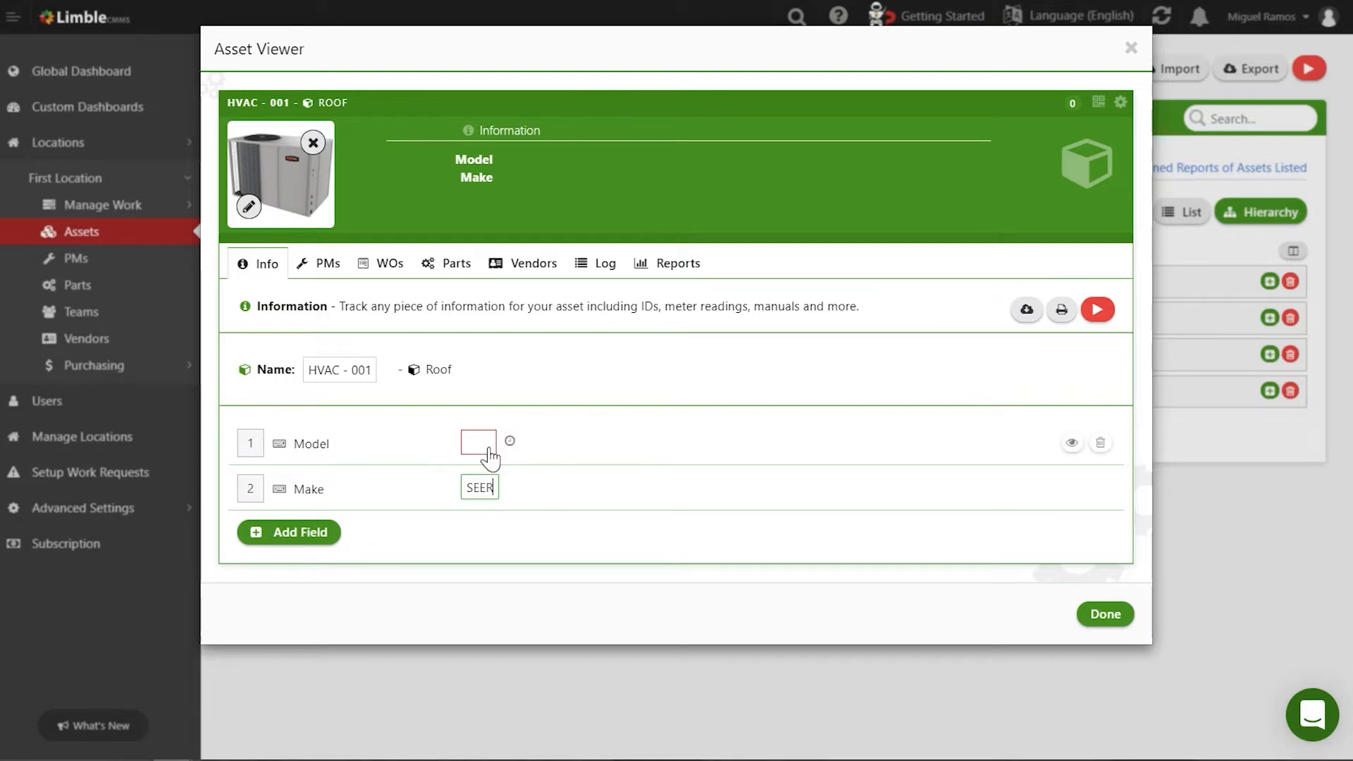
click(490, 458)
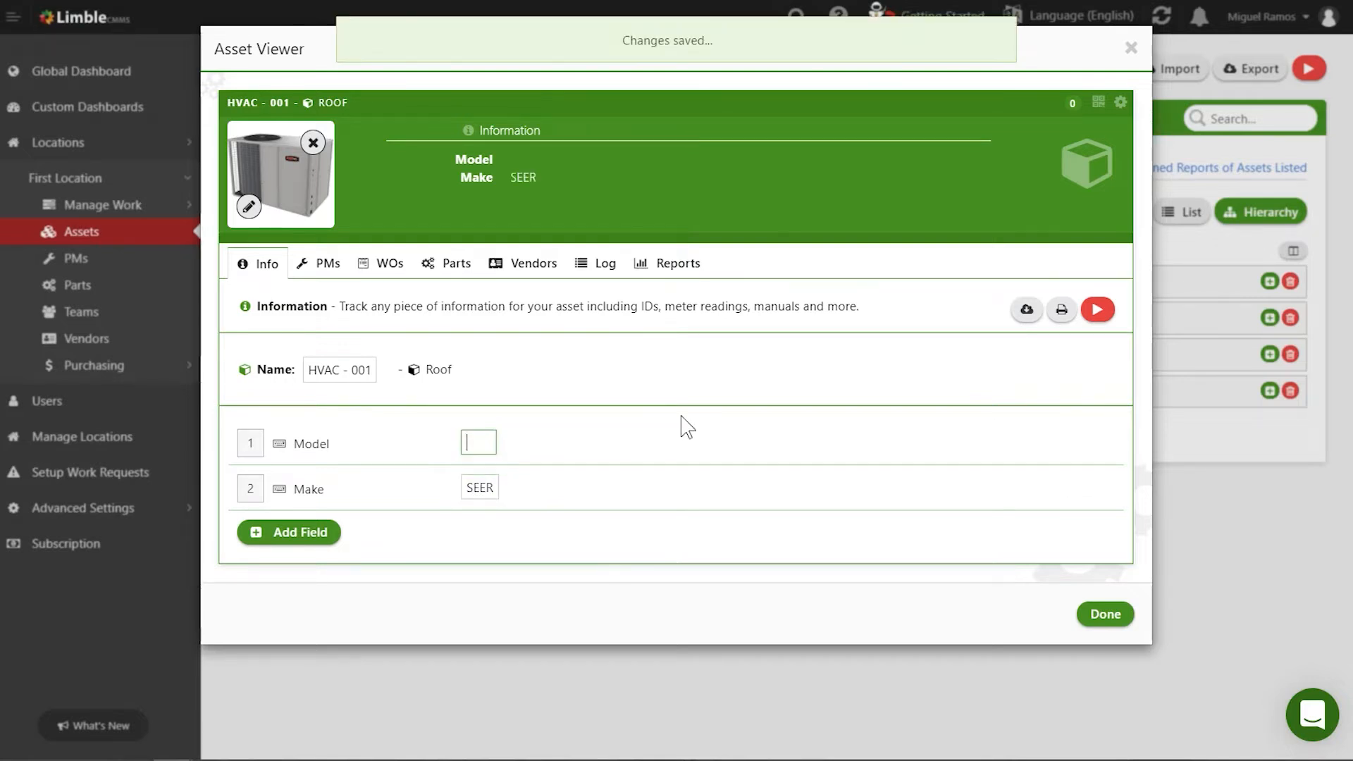
text(4T)
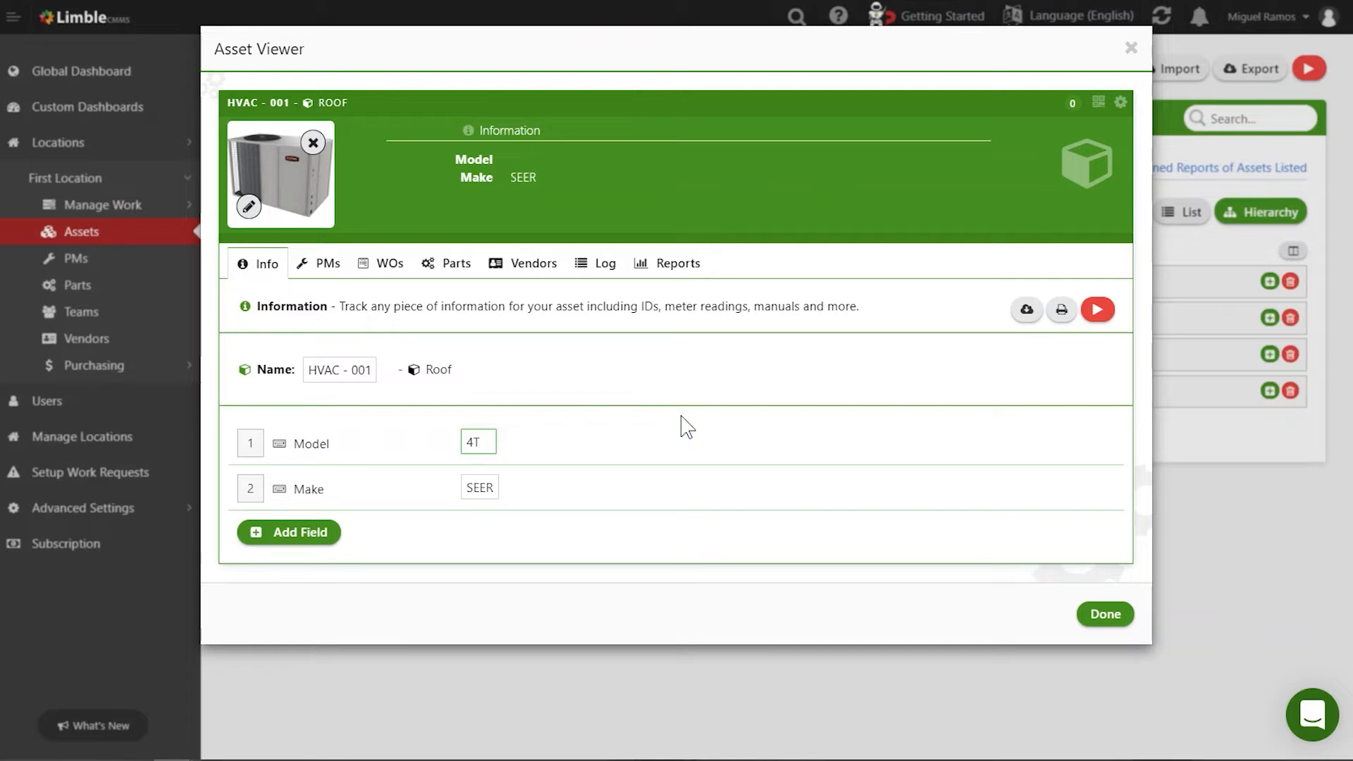
text(CAS)
drag(246, 489, 277, 471)
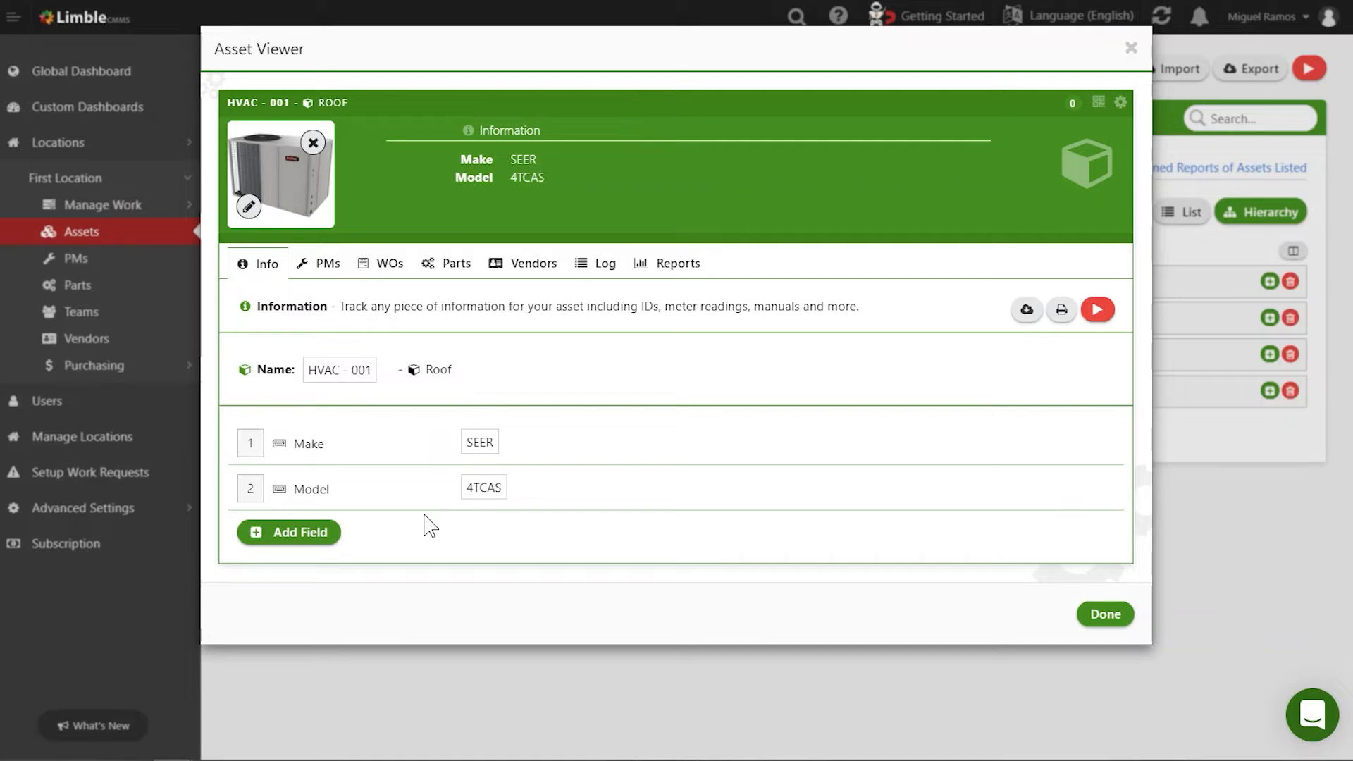
Step: Create a Documents field named Manual on HVAC - 001 and upload the AC Unit - 14 SEER Maintenence Manual to it
click(330, 540)
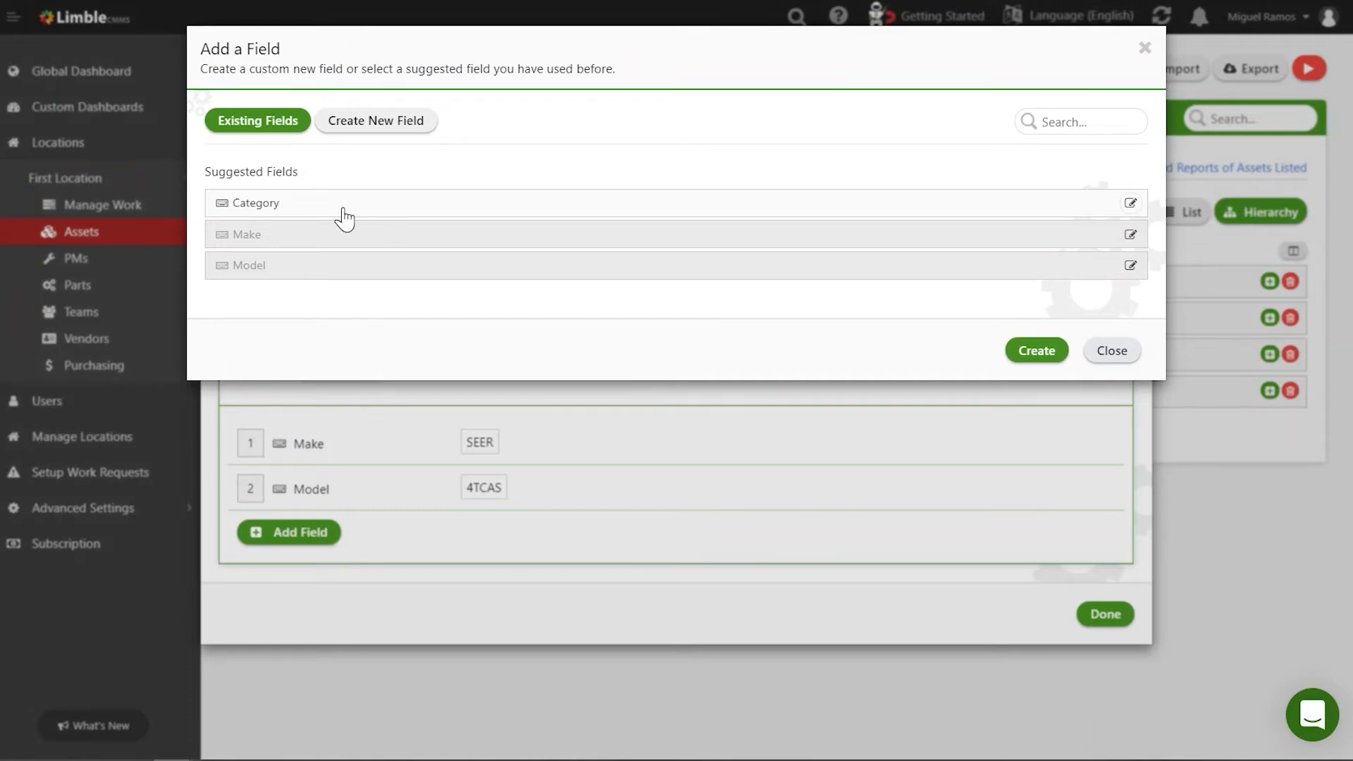
click(415, 132)
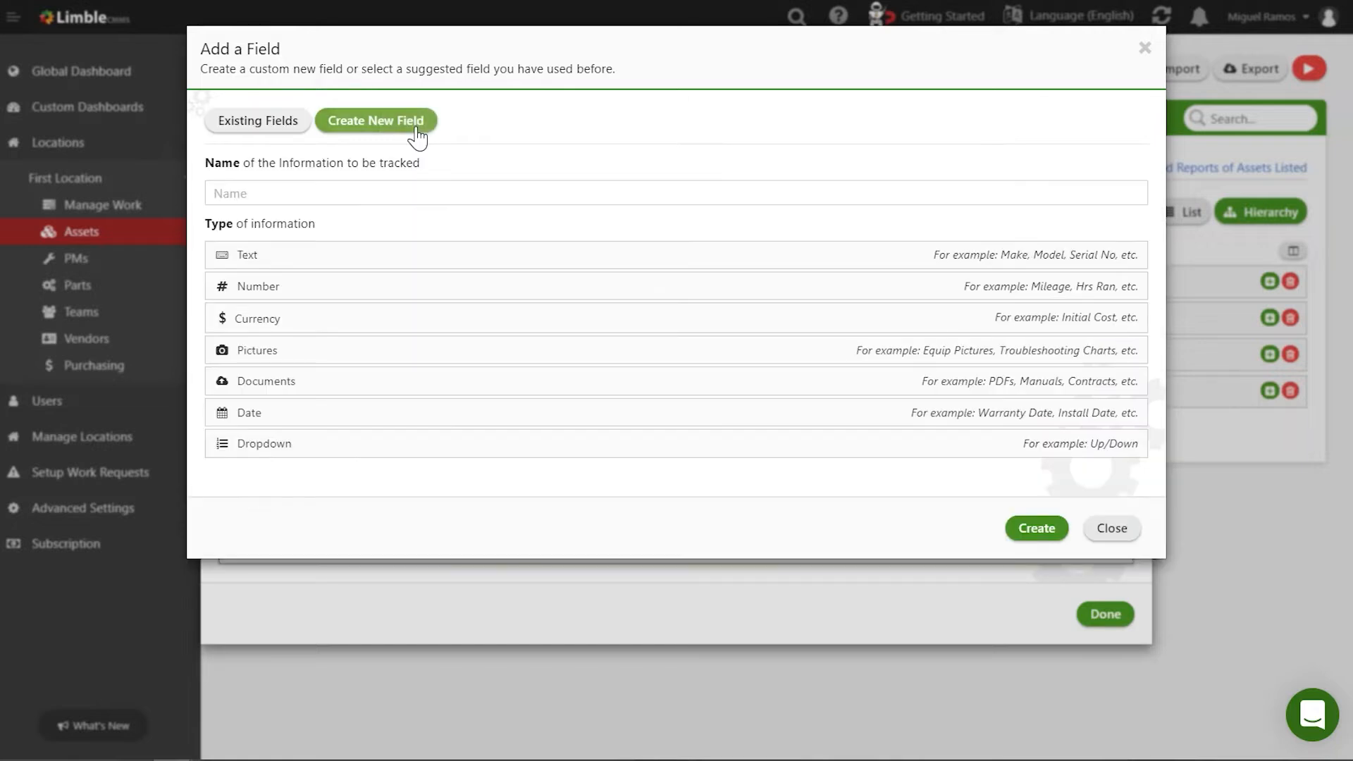
click(281, 194)
text(Ma)
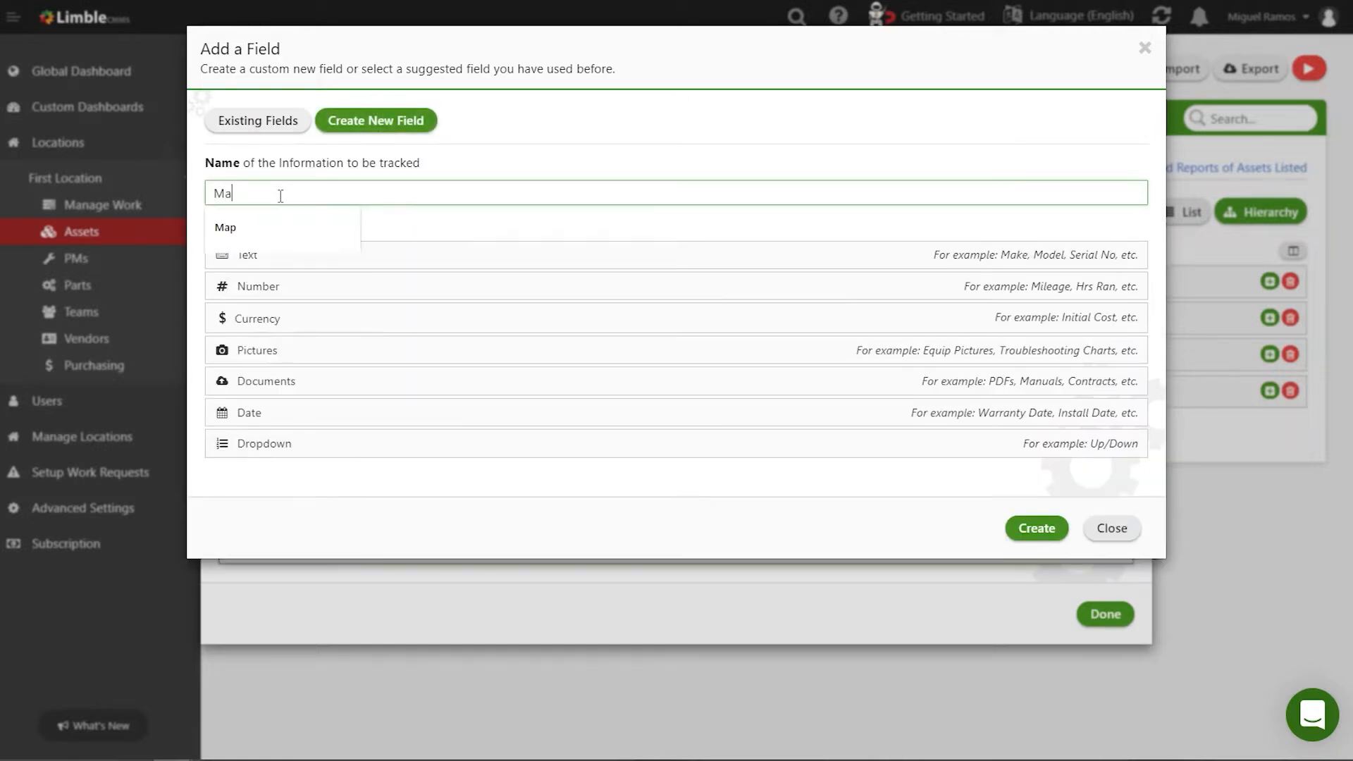
text(nual)
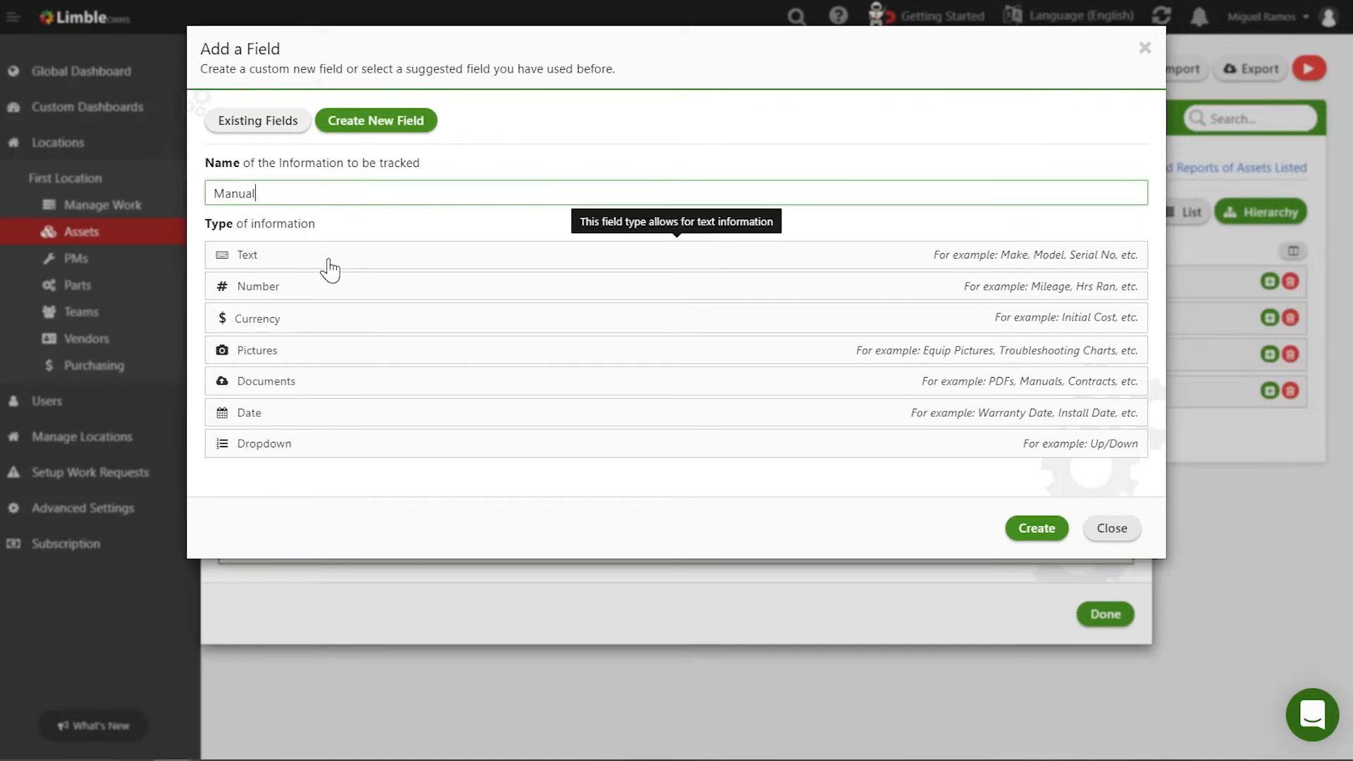
click(326, 393)
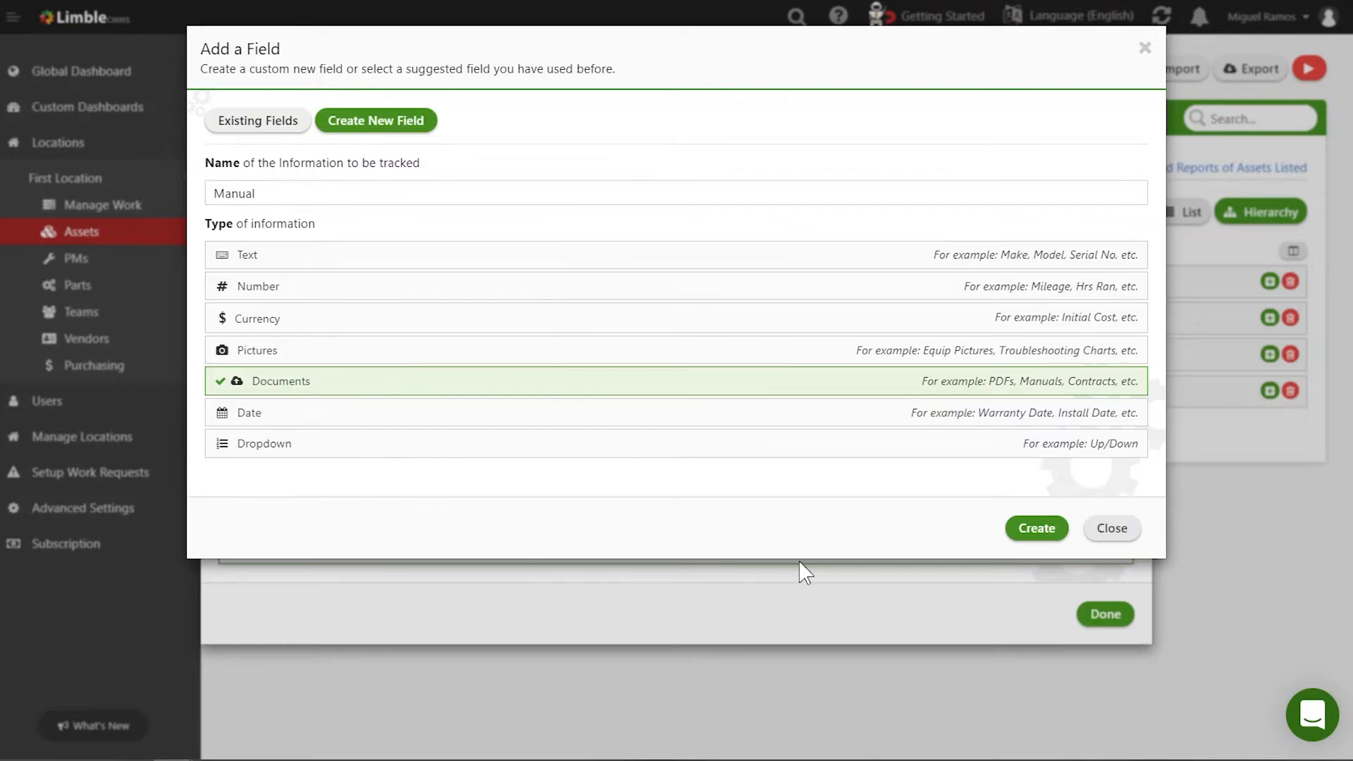
click(1018, 535)
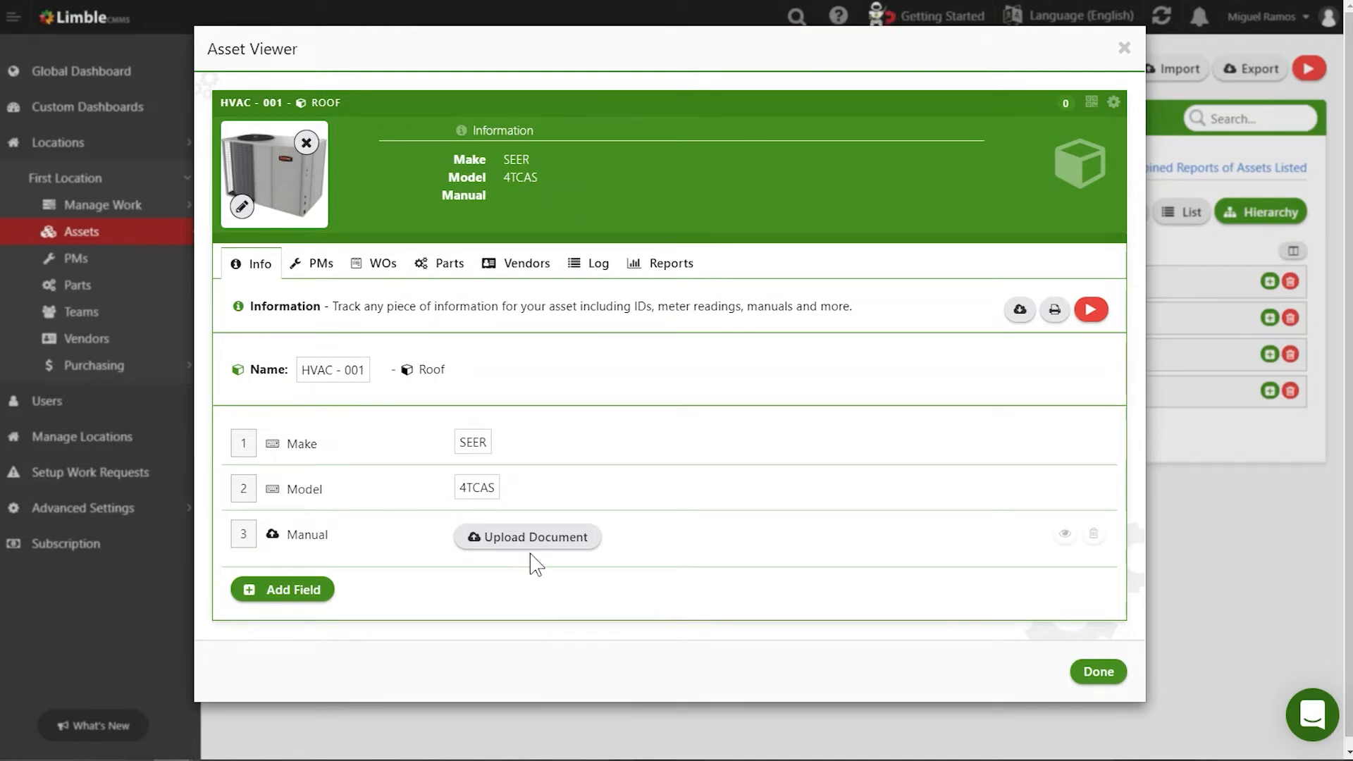
click(550, 545)
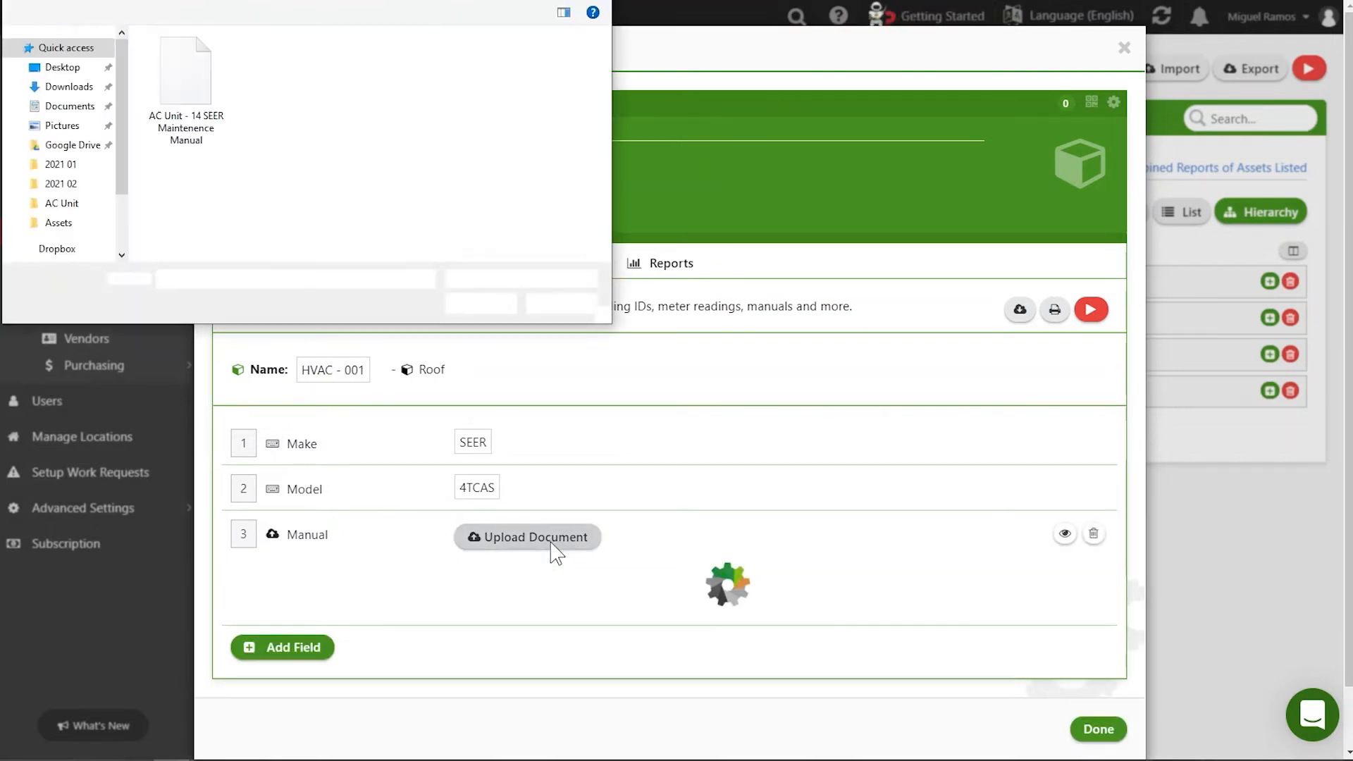
double_click(193, 107)
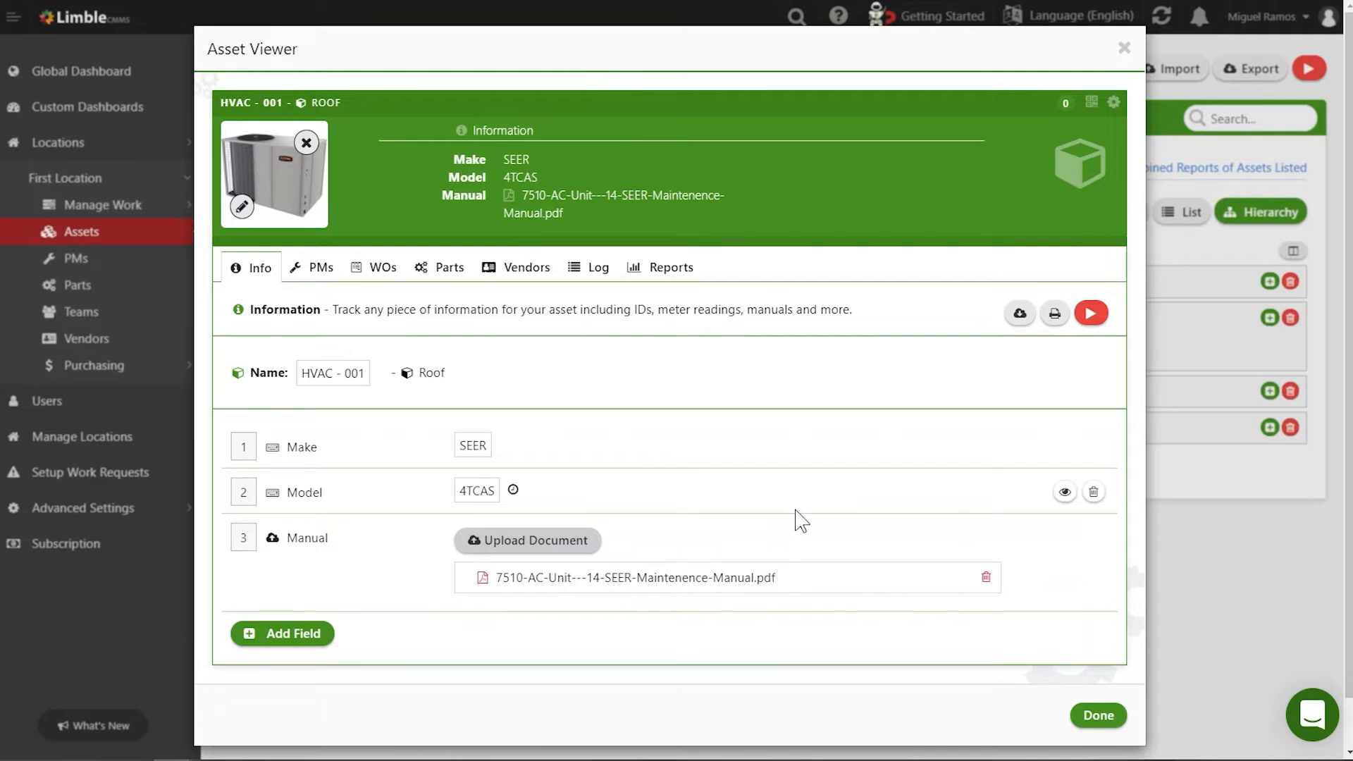
Step: Create a Number field named Pressure Diff (psi) in the HVAC - 001 asset information
click(671, 580)
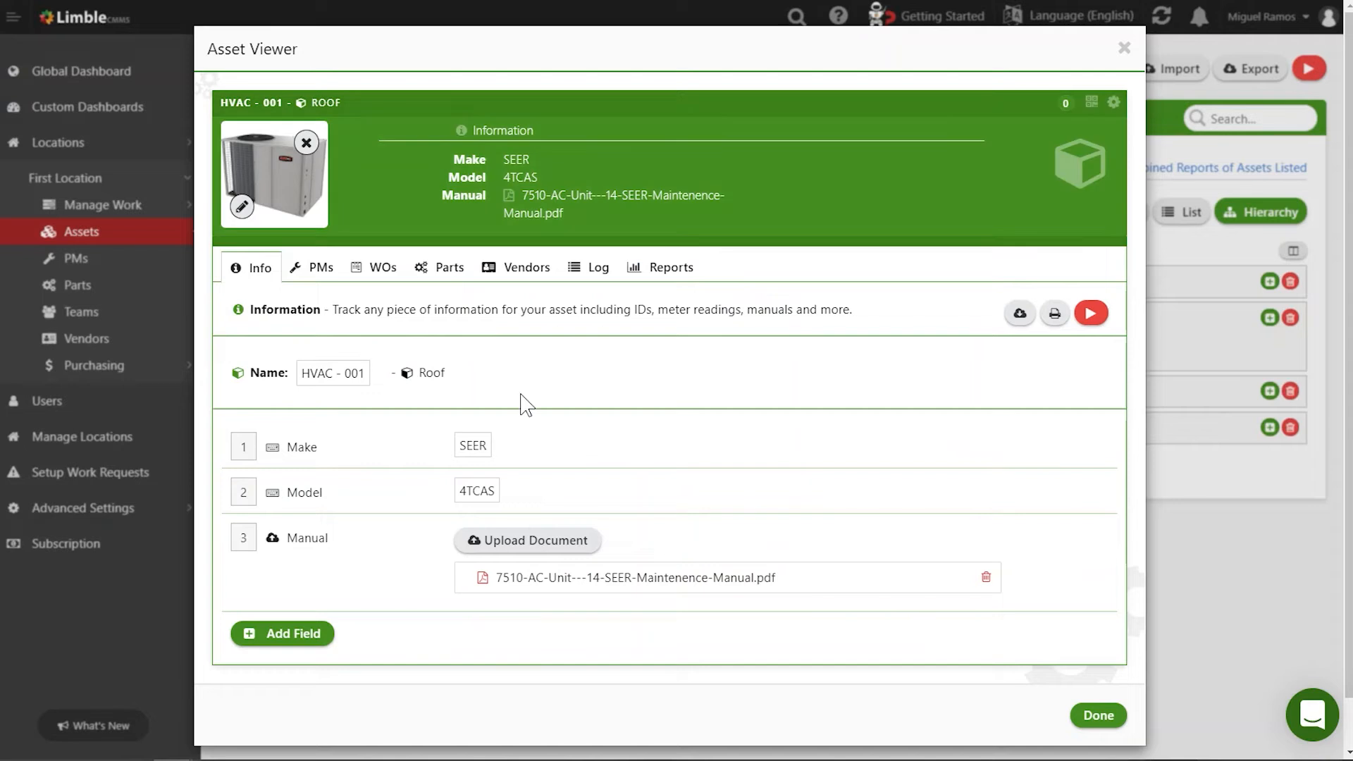
click(303, 643)
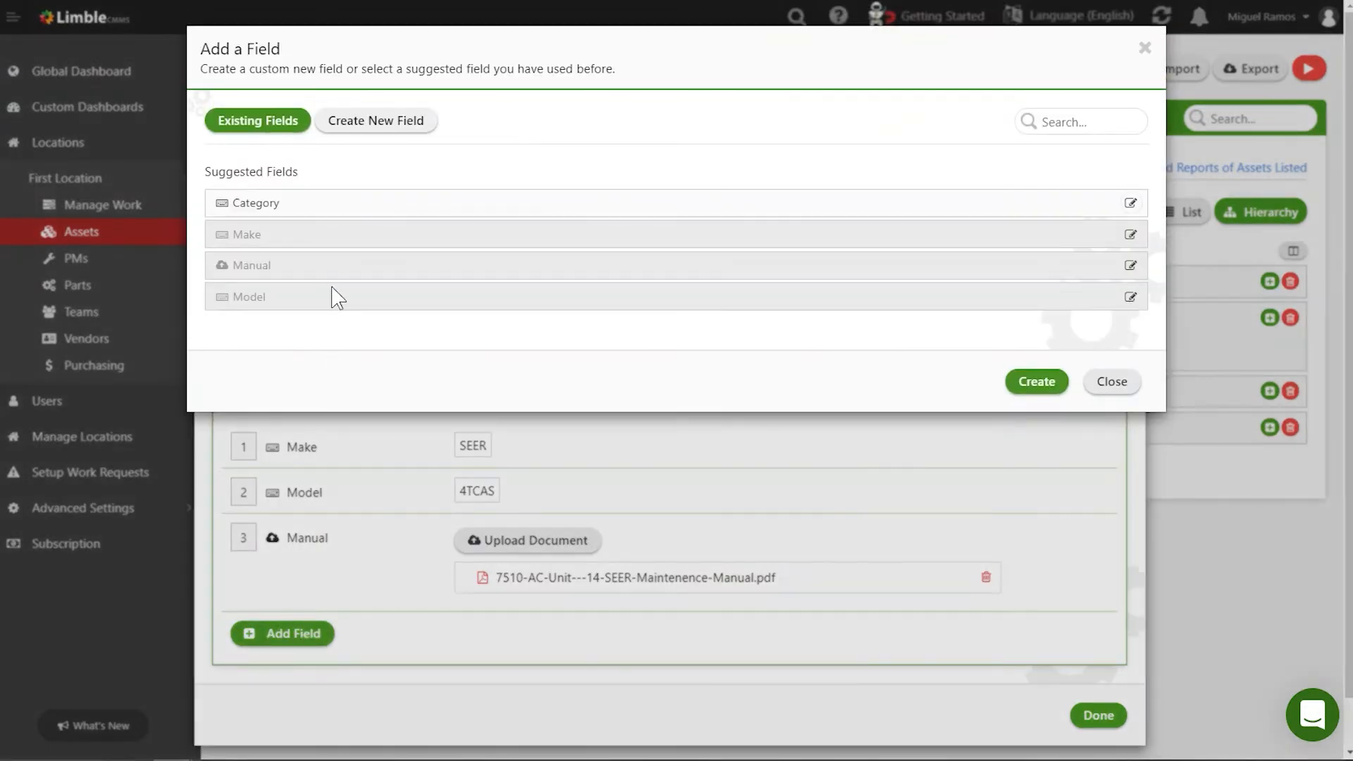
click(397, 129)
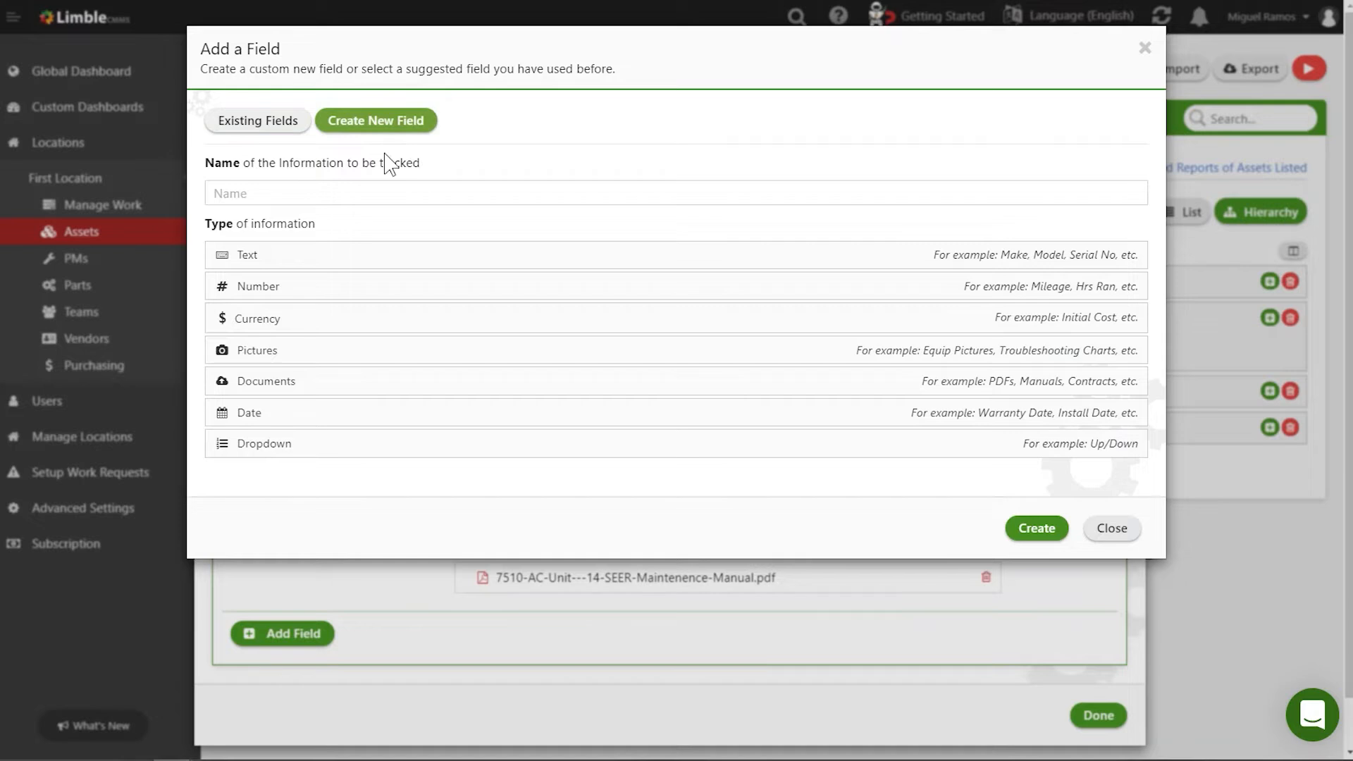
click(300, 194)
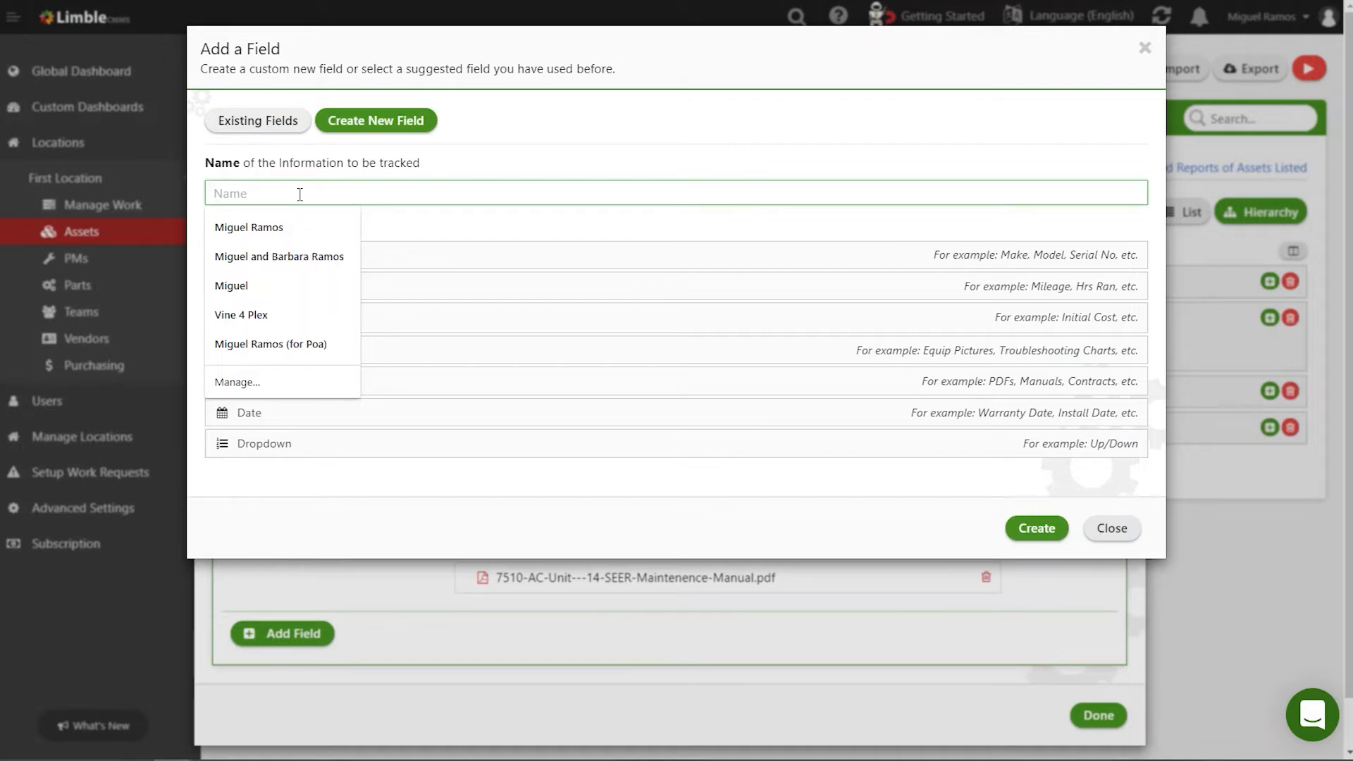
text(P)
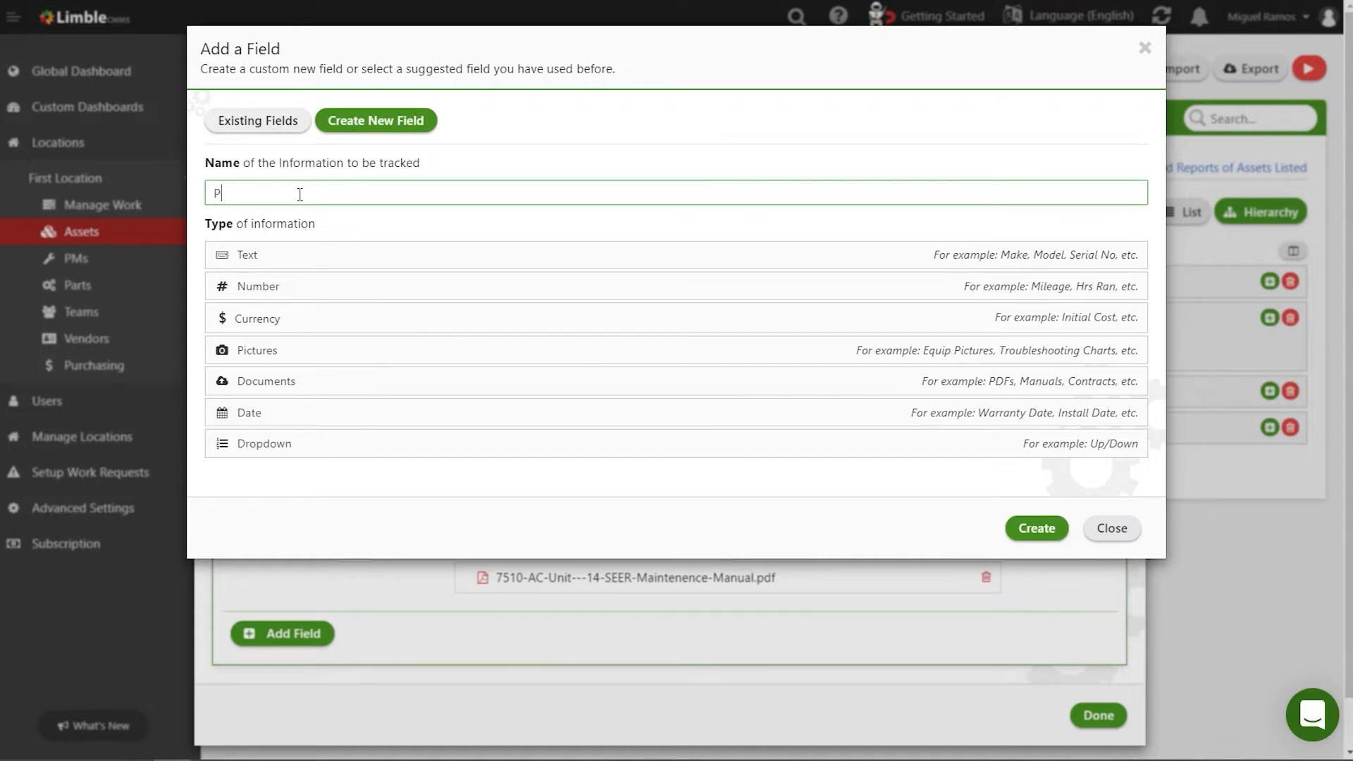
text(ressure Diff (psi))
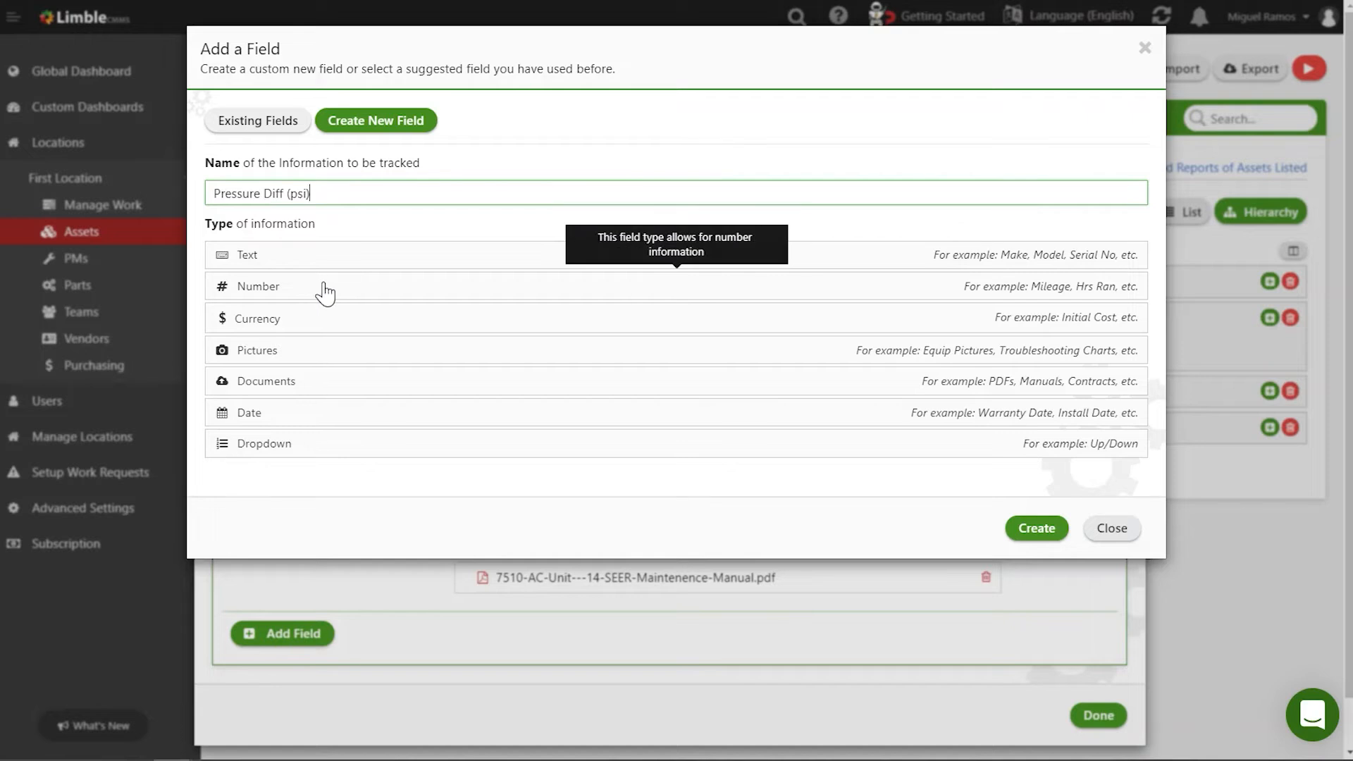
click(299, 295)
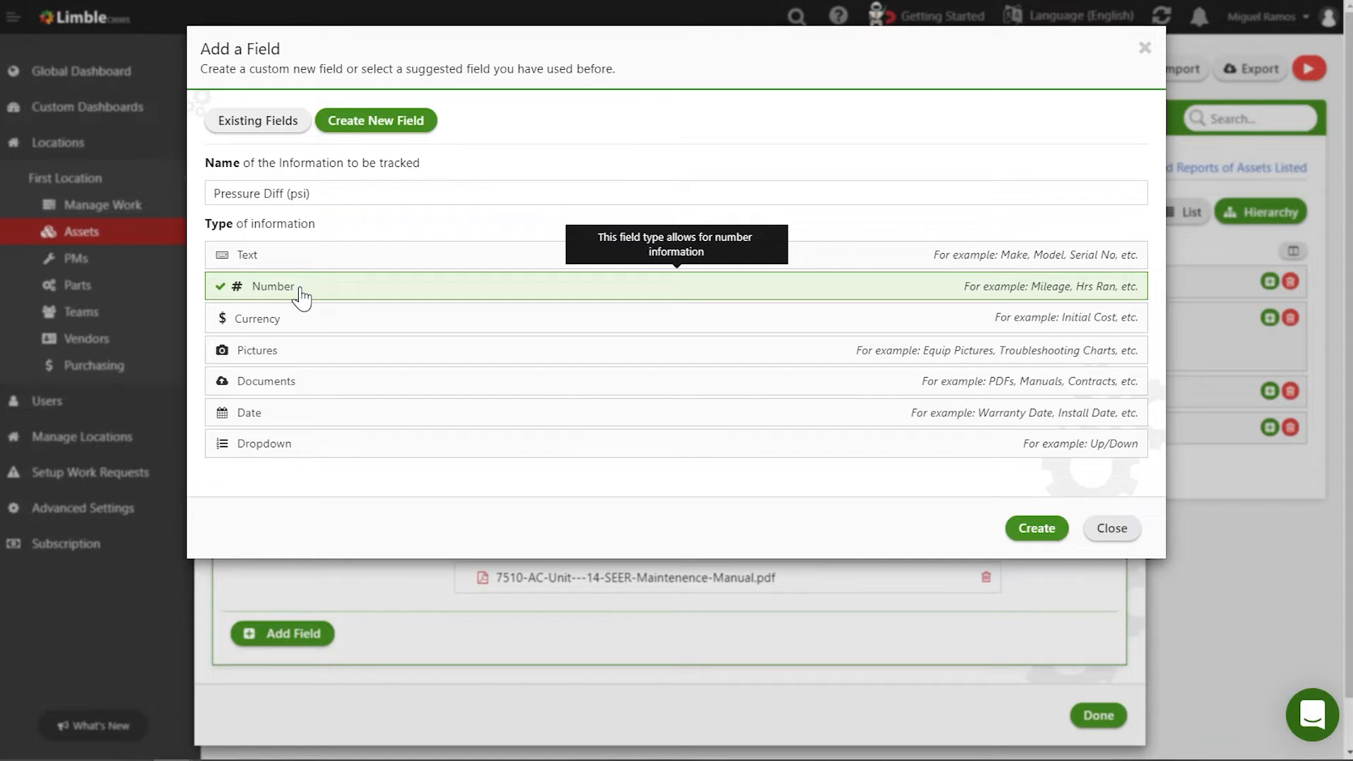
click(1038, 528)
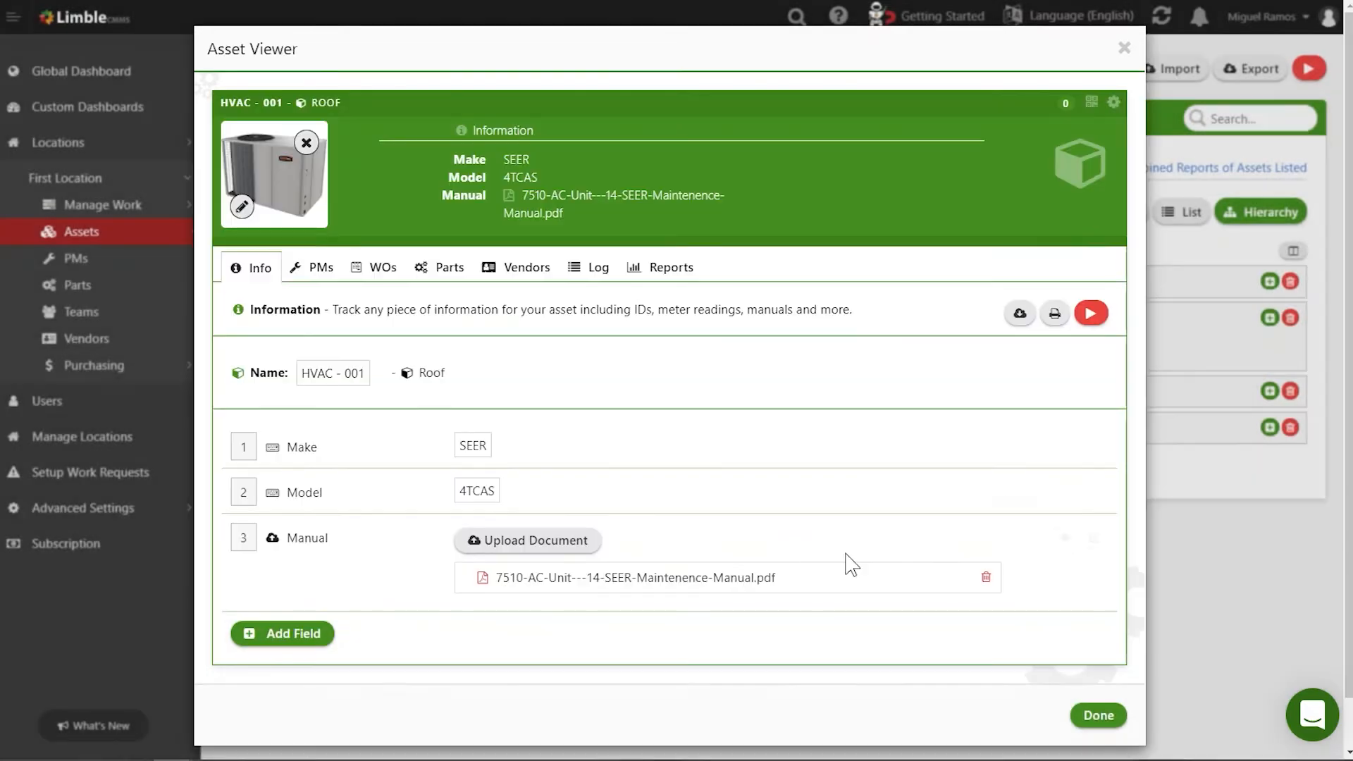
Step: Set HVAC - 001's Pressure Diff (psi) to .2 and check that field's history of changes
click(507, 662)
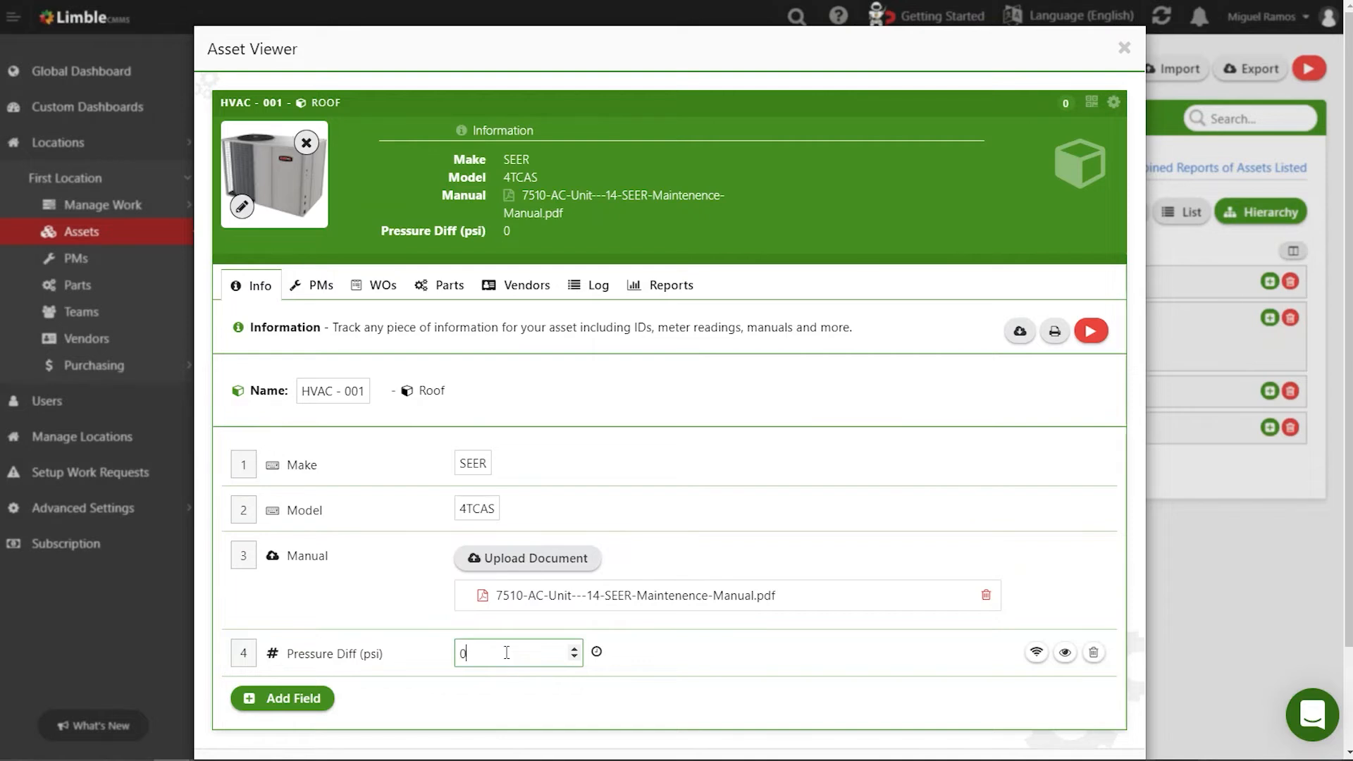
key(BackSpace)
text(.2)
click(696, 667)
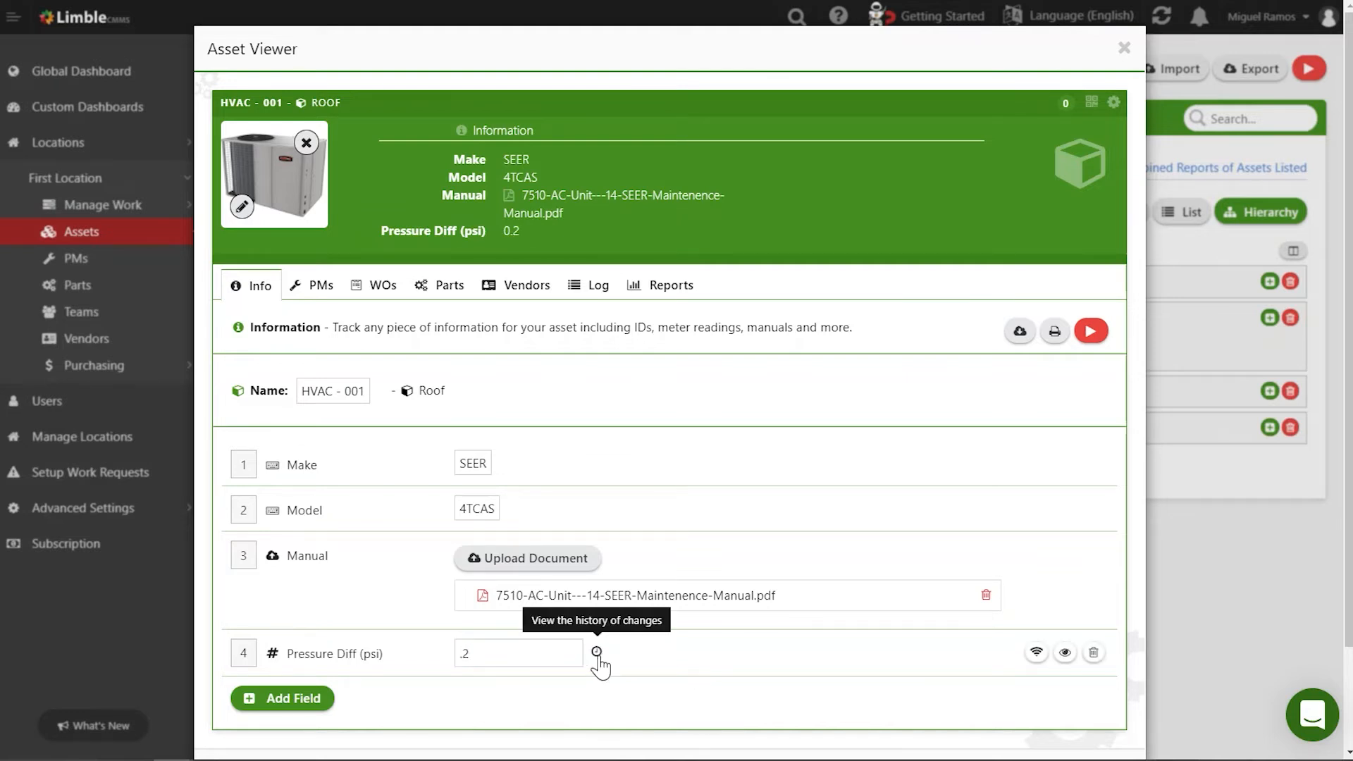
click(597, 654)
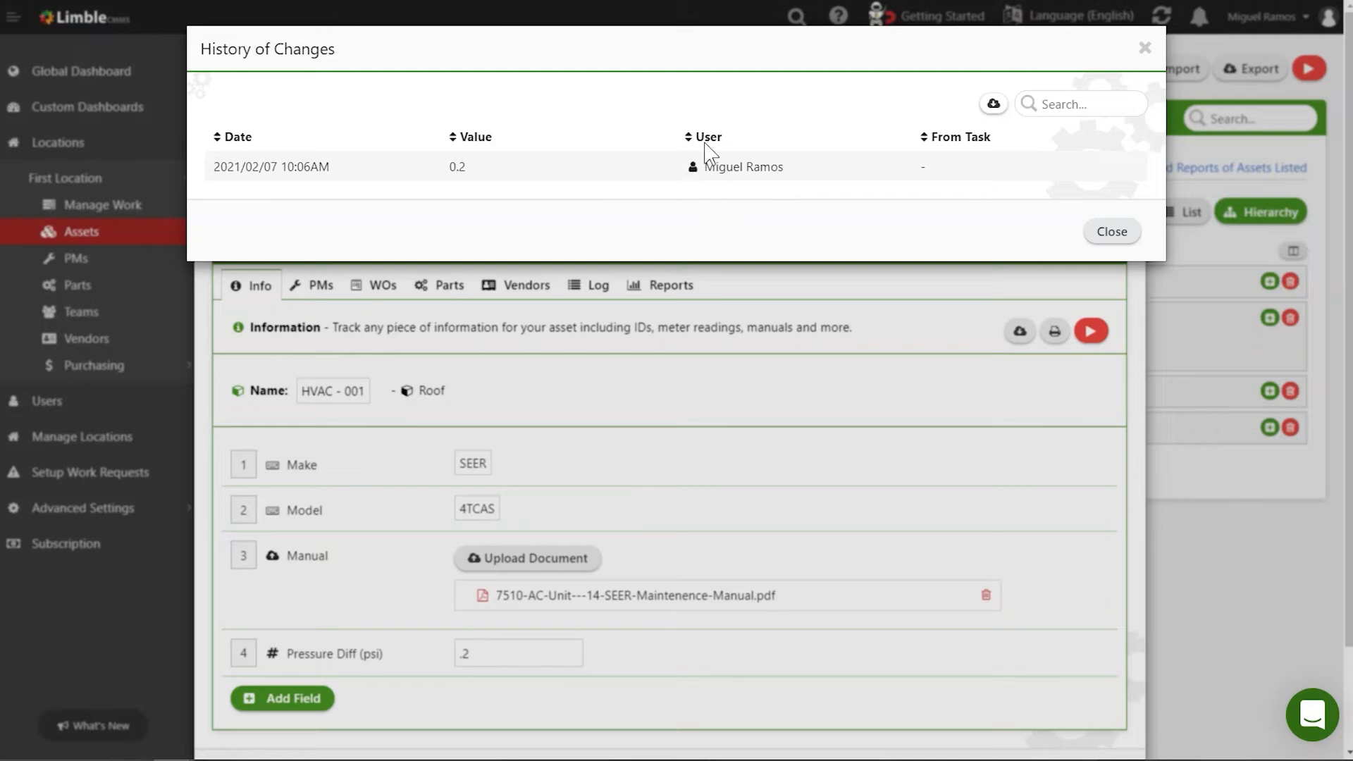
click(1144, 48)
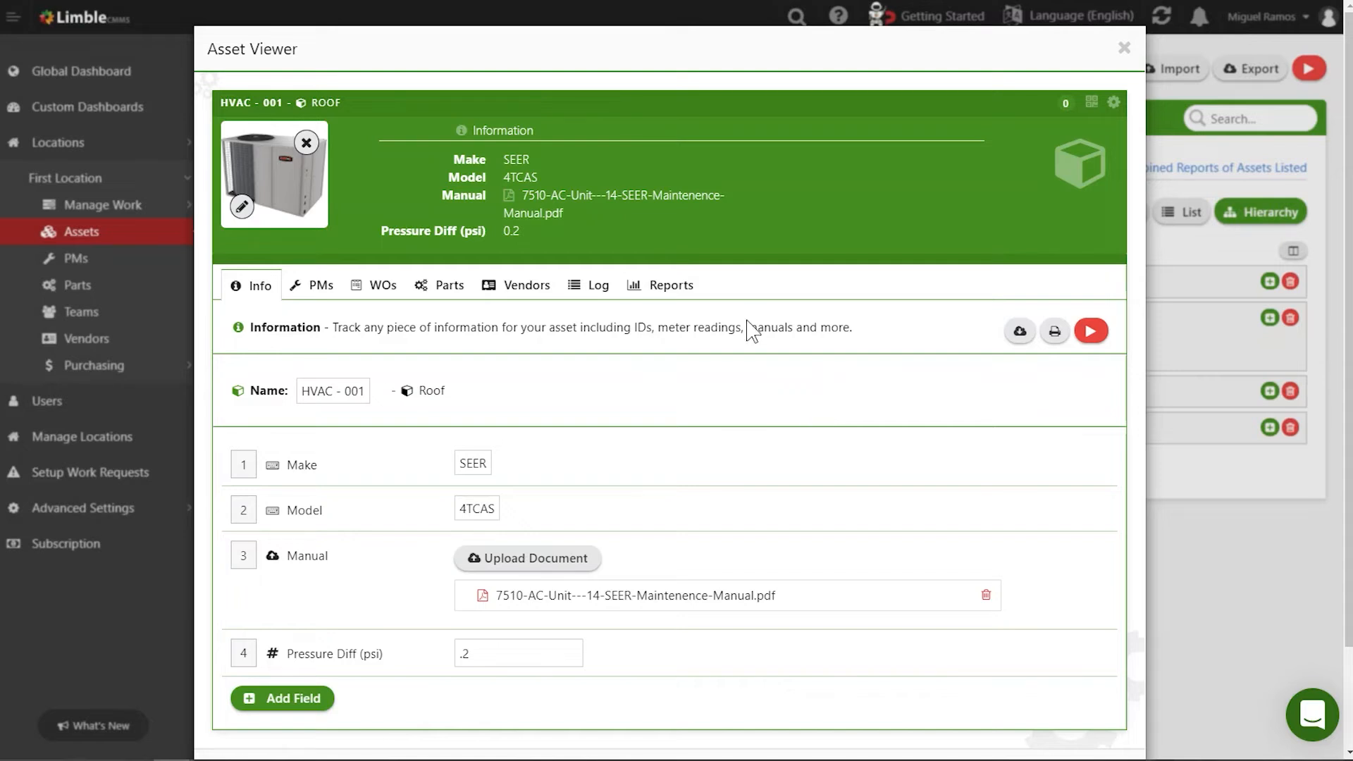
Step: Create a blank planned maintenance template named Change Filter for HVAC - 001
click(309, 295)
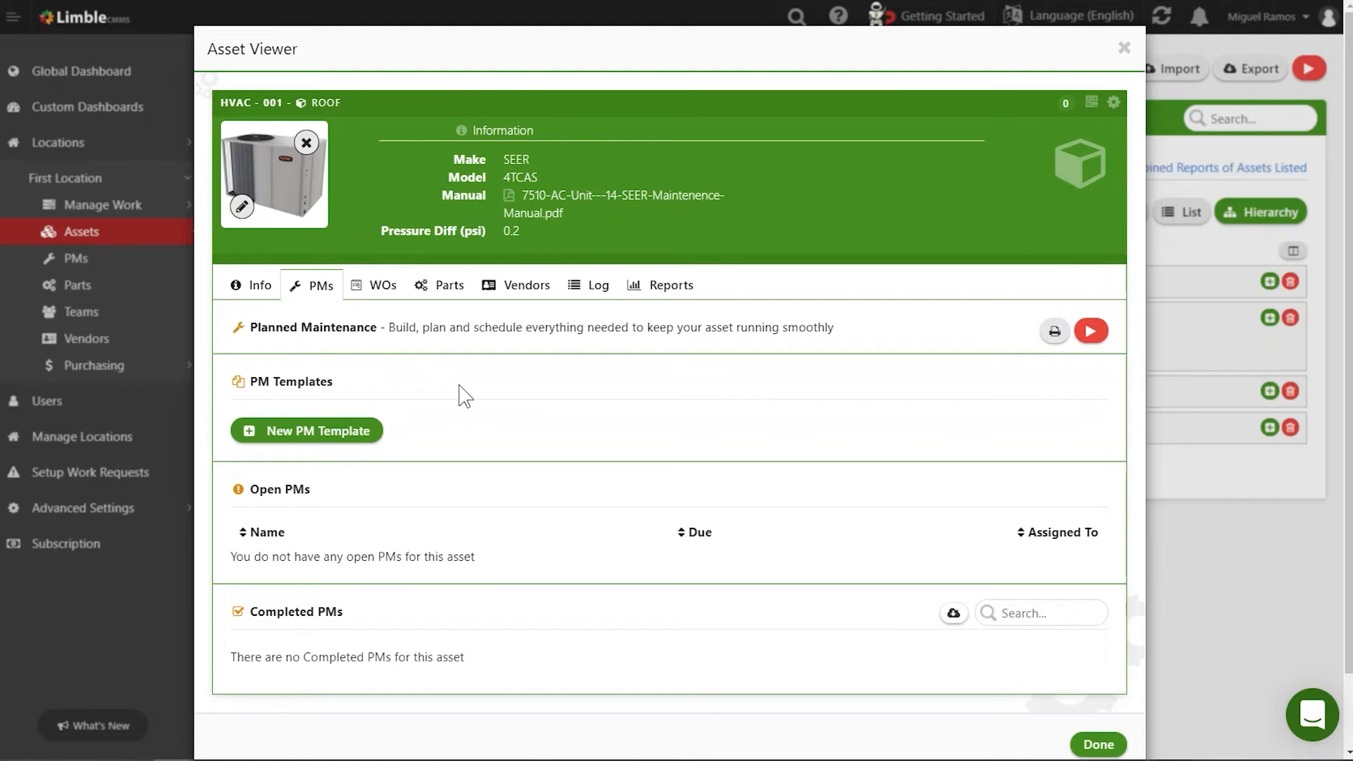
click(321, 439)
click(324, 224)
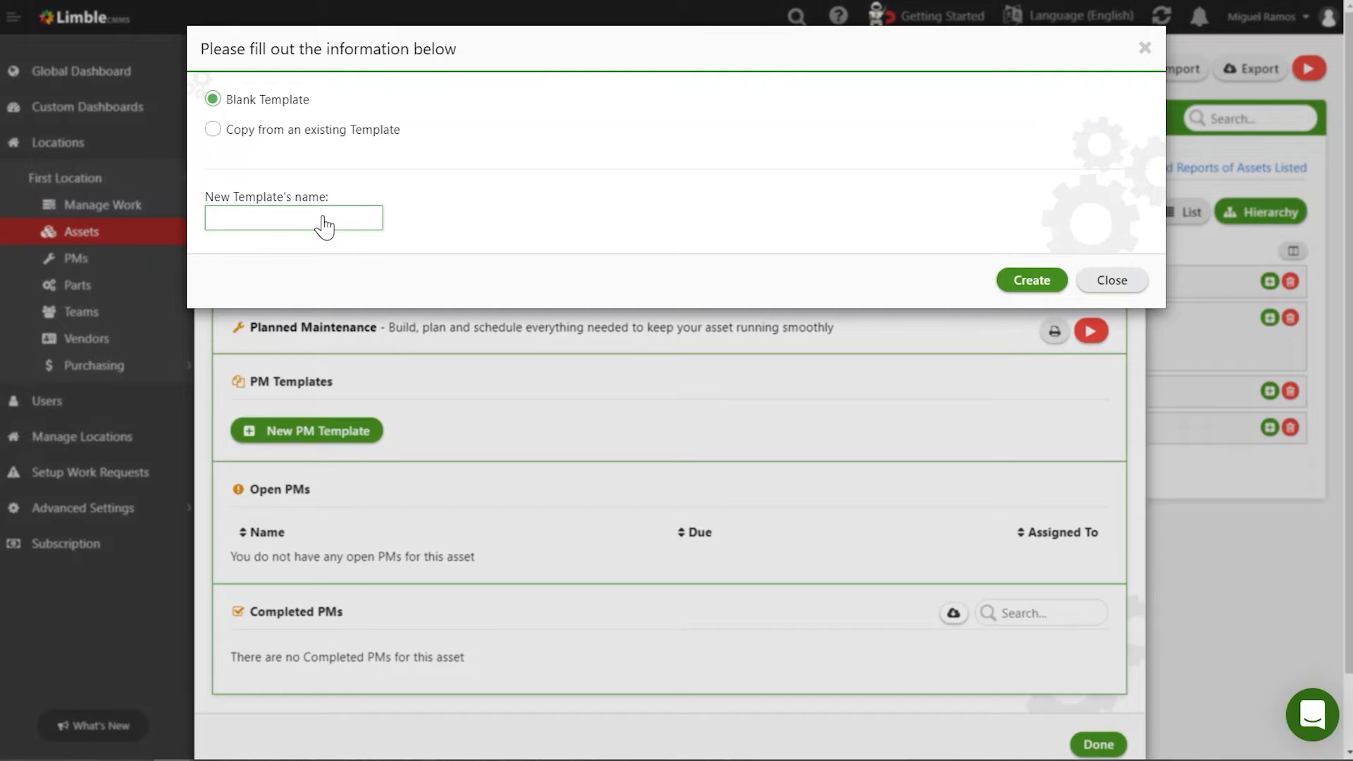
text(Change Filter)
click(1023, 283)
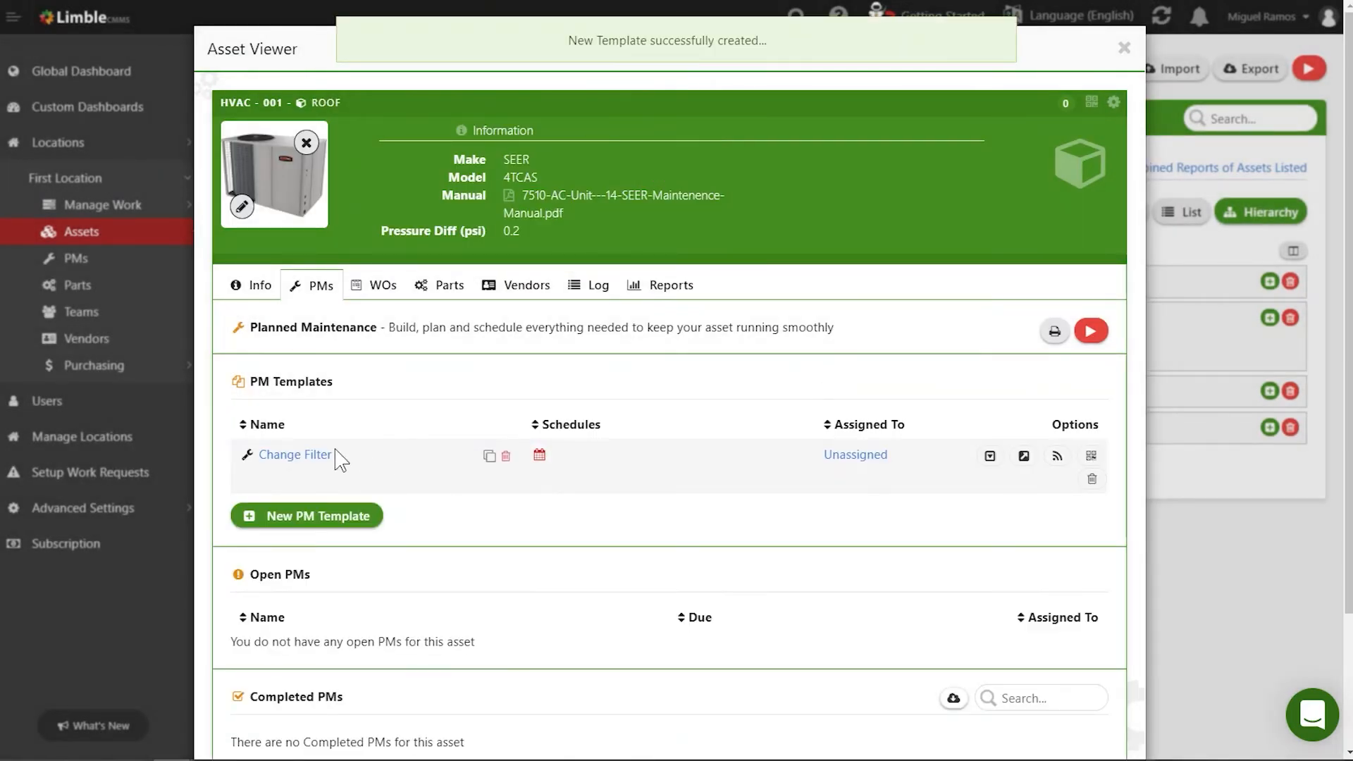
Step: Add a Check Box instruction reading "Change filter for a new one" to the Change Filter template
click(318, 459)
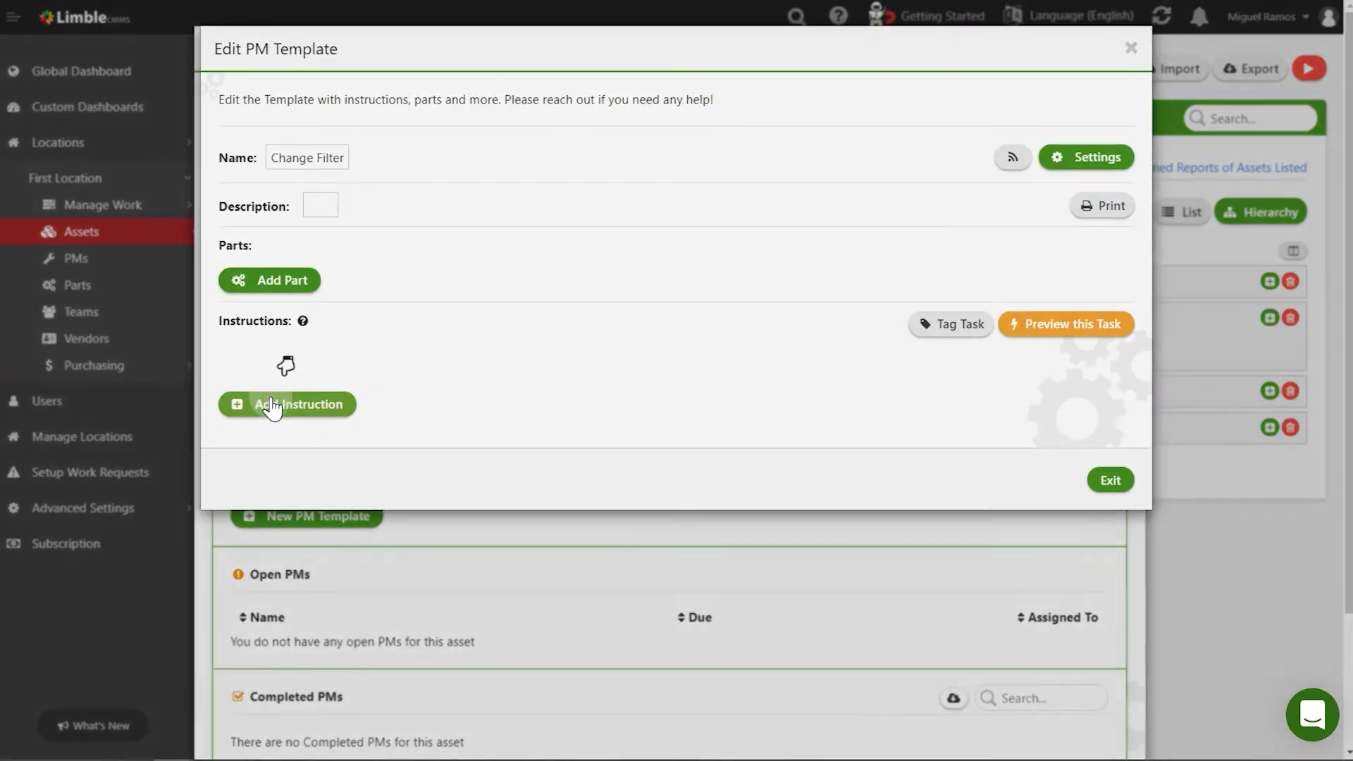
click(272, 406)
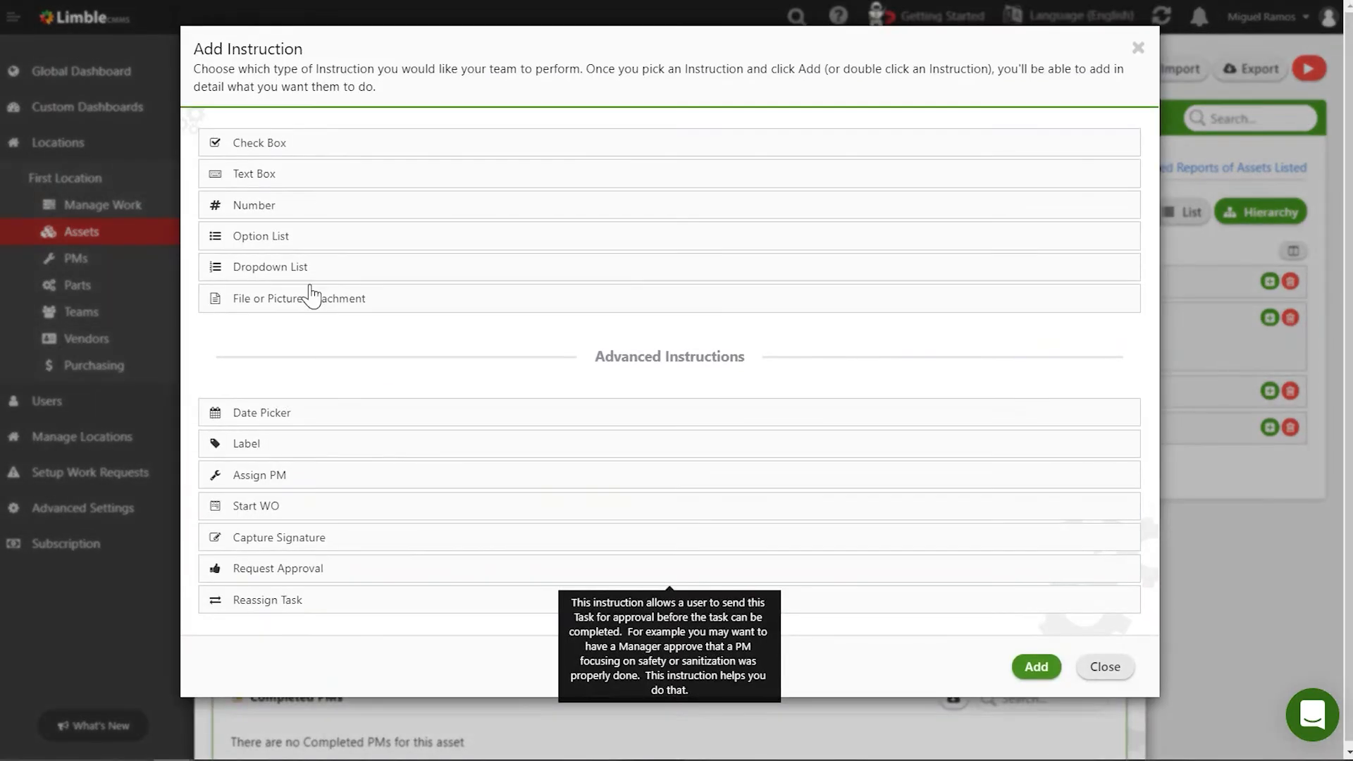
click(335, 142)
click(1036, 667)
double_click(321, 360)
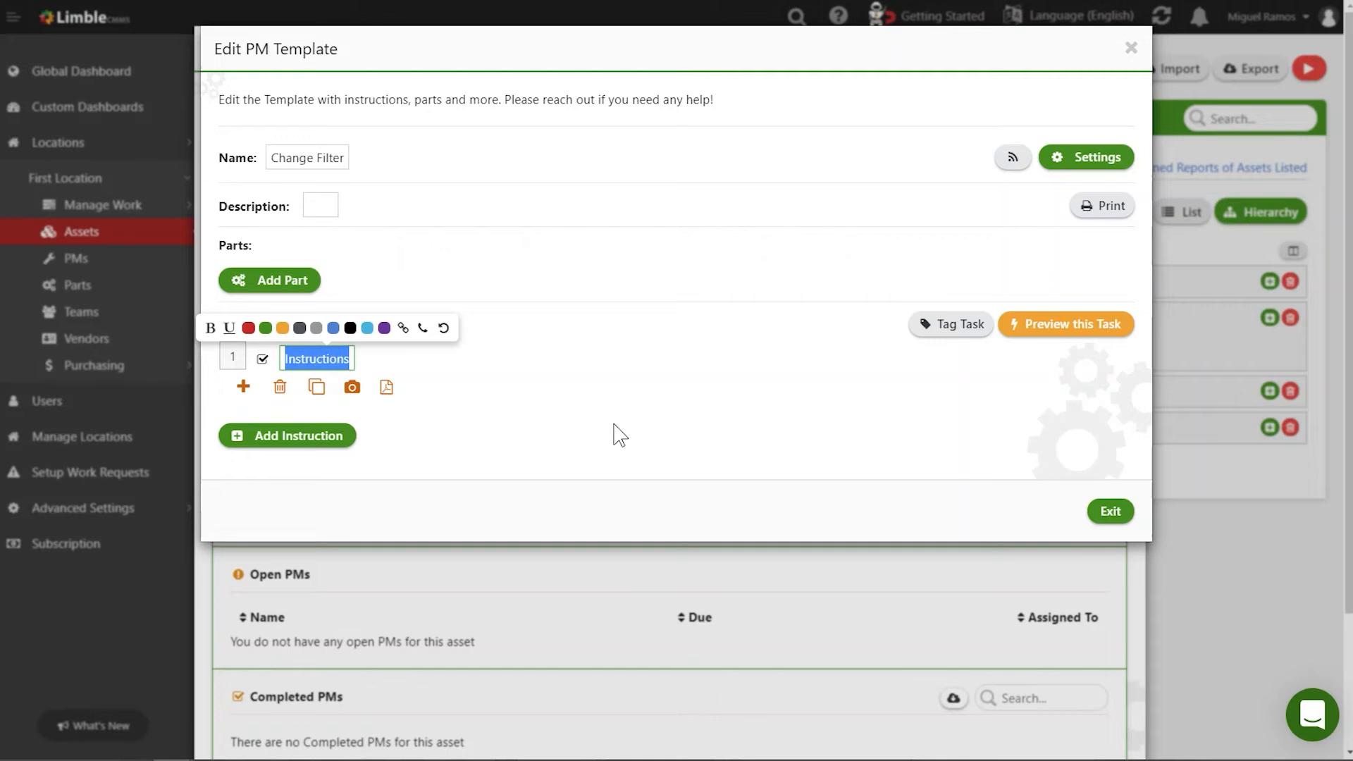
text(Change)
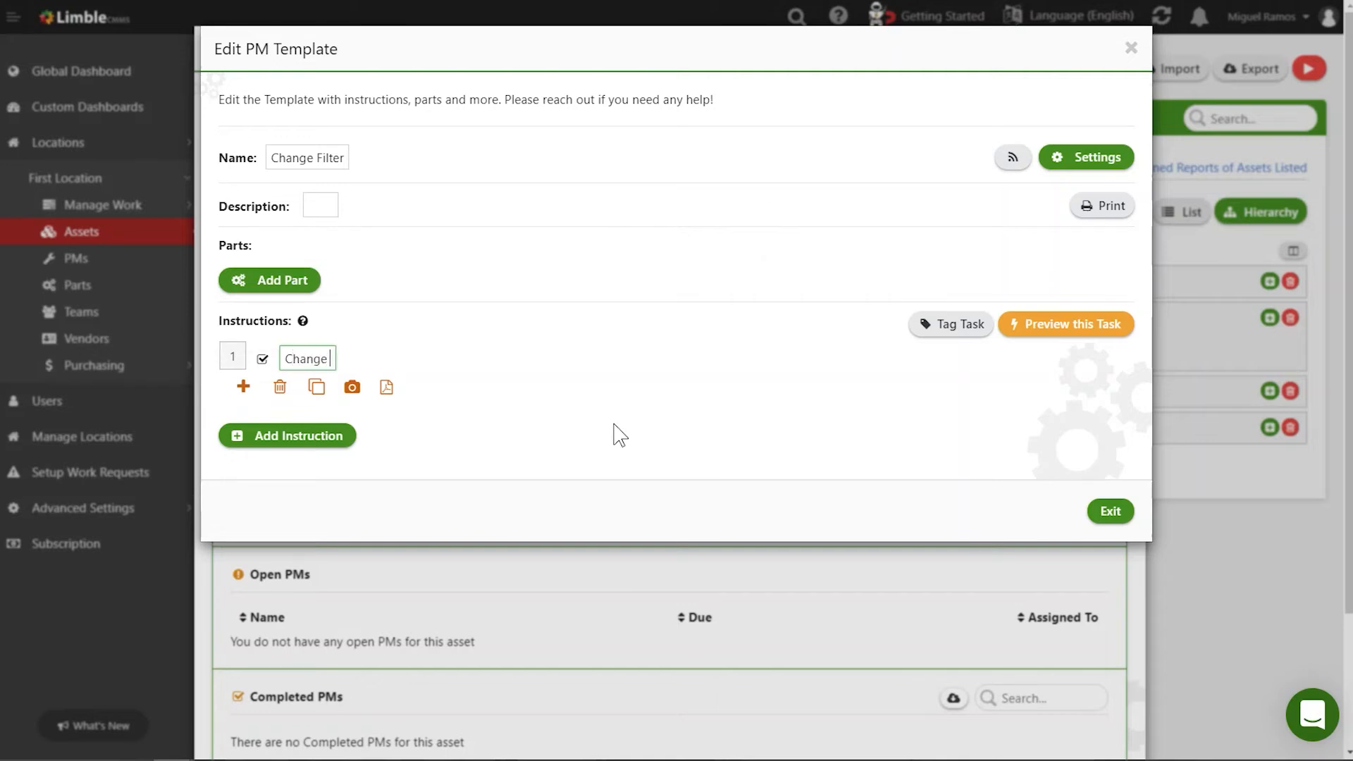
text( filter for a new one)
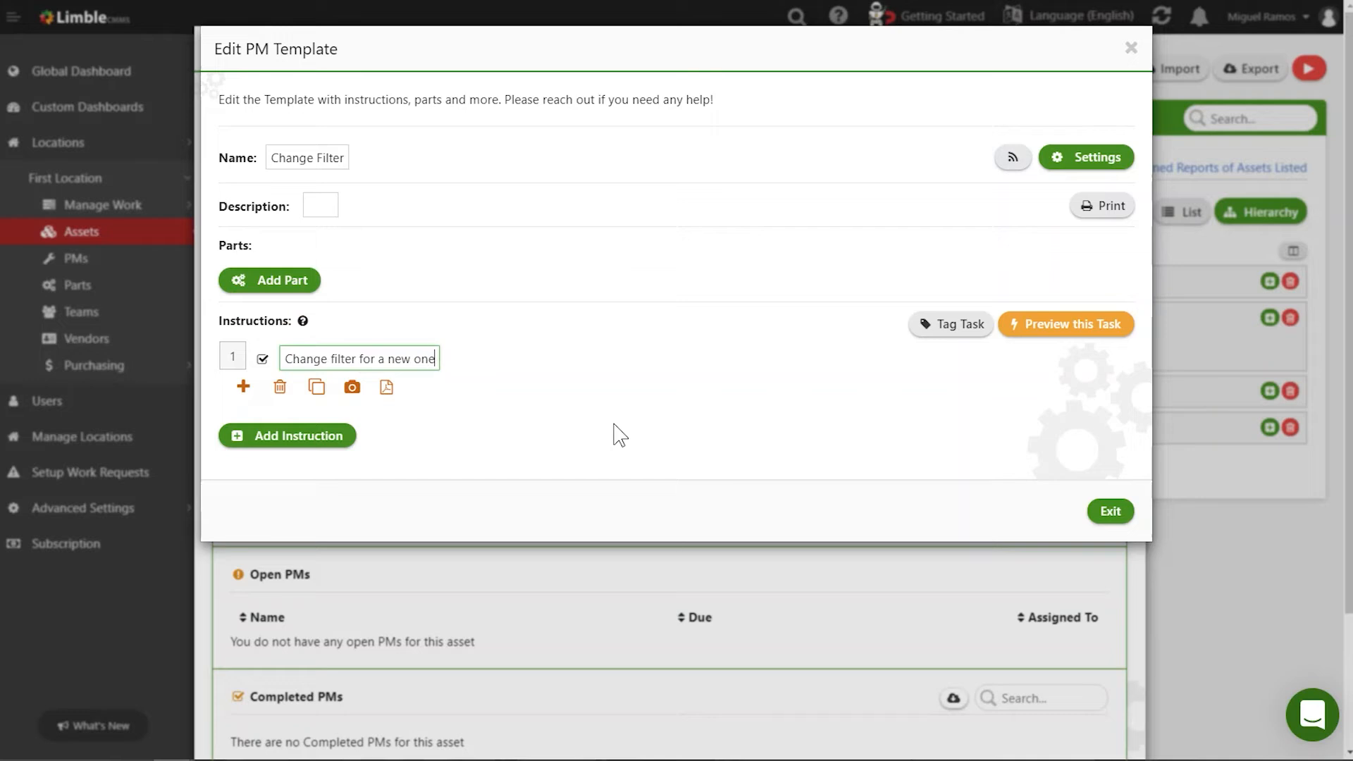
click(664, 398)
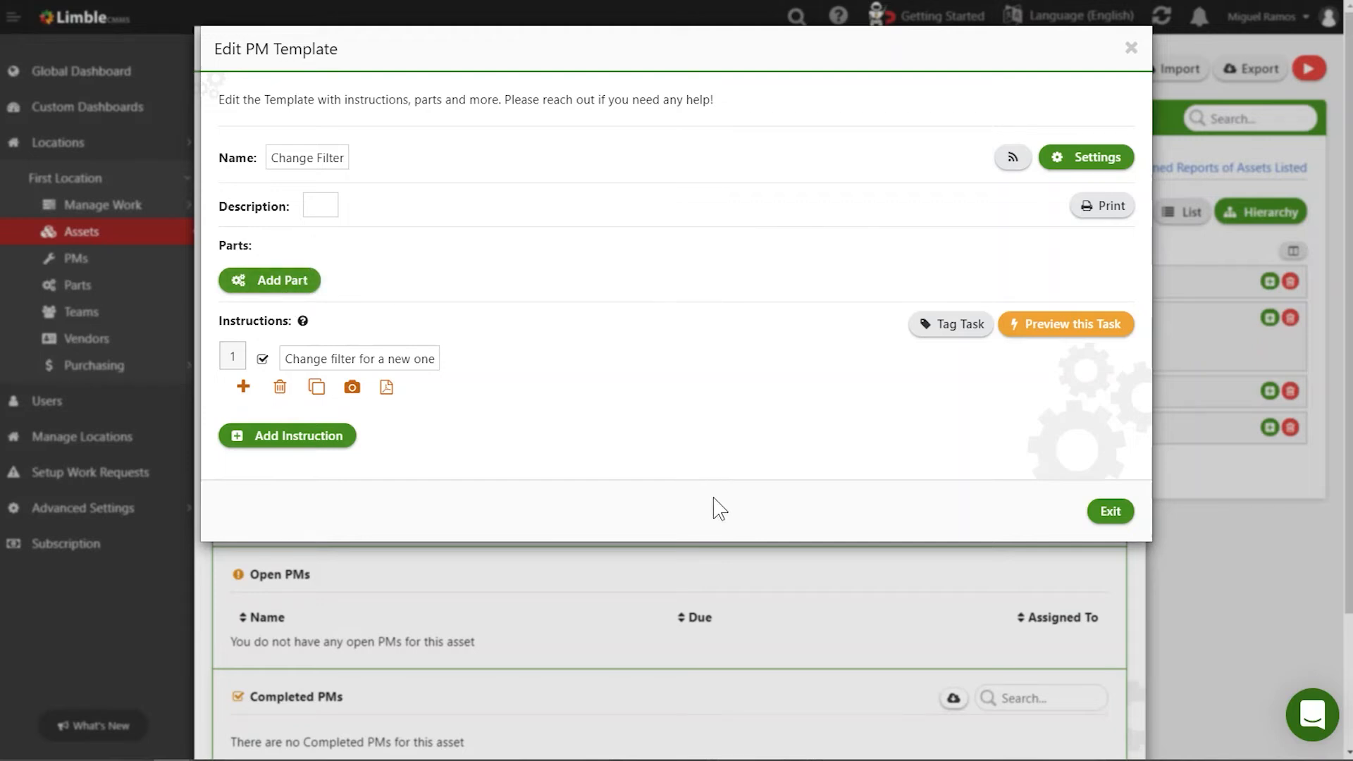
click(1132, 47)
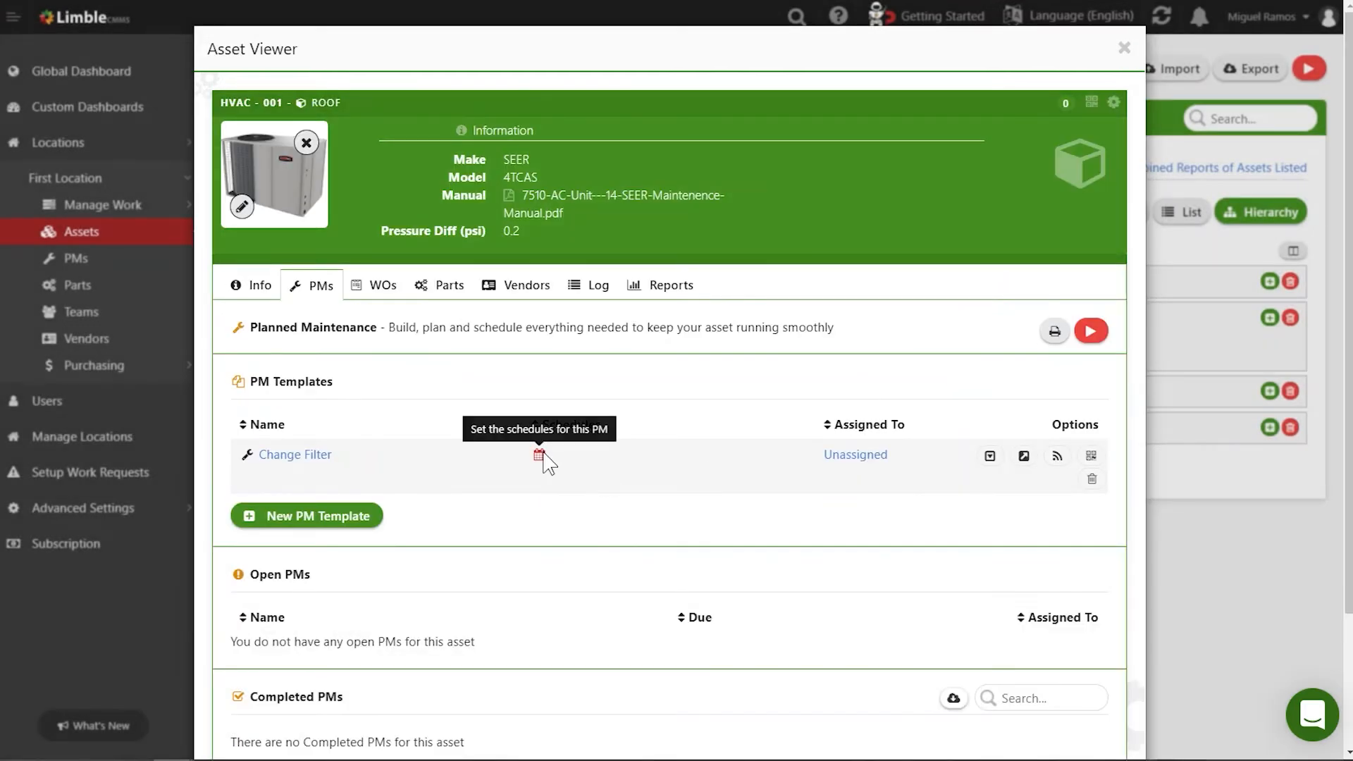
Step: Schedule the Change Filter PM monthly by weekday, repeating every 1 month on the 1st Tuesday
click(539, 456)
click(283, 136)
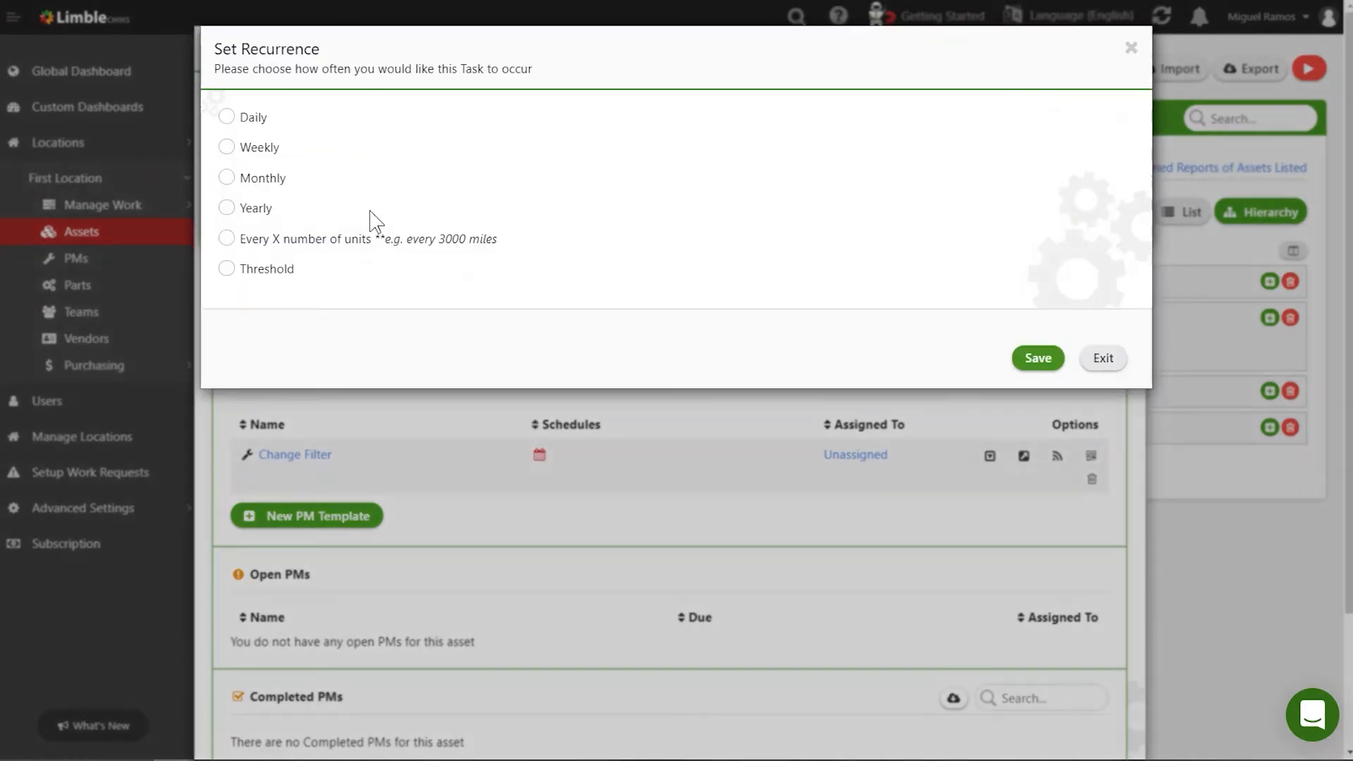
click(227, 181)
click(287, 225)
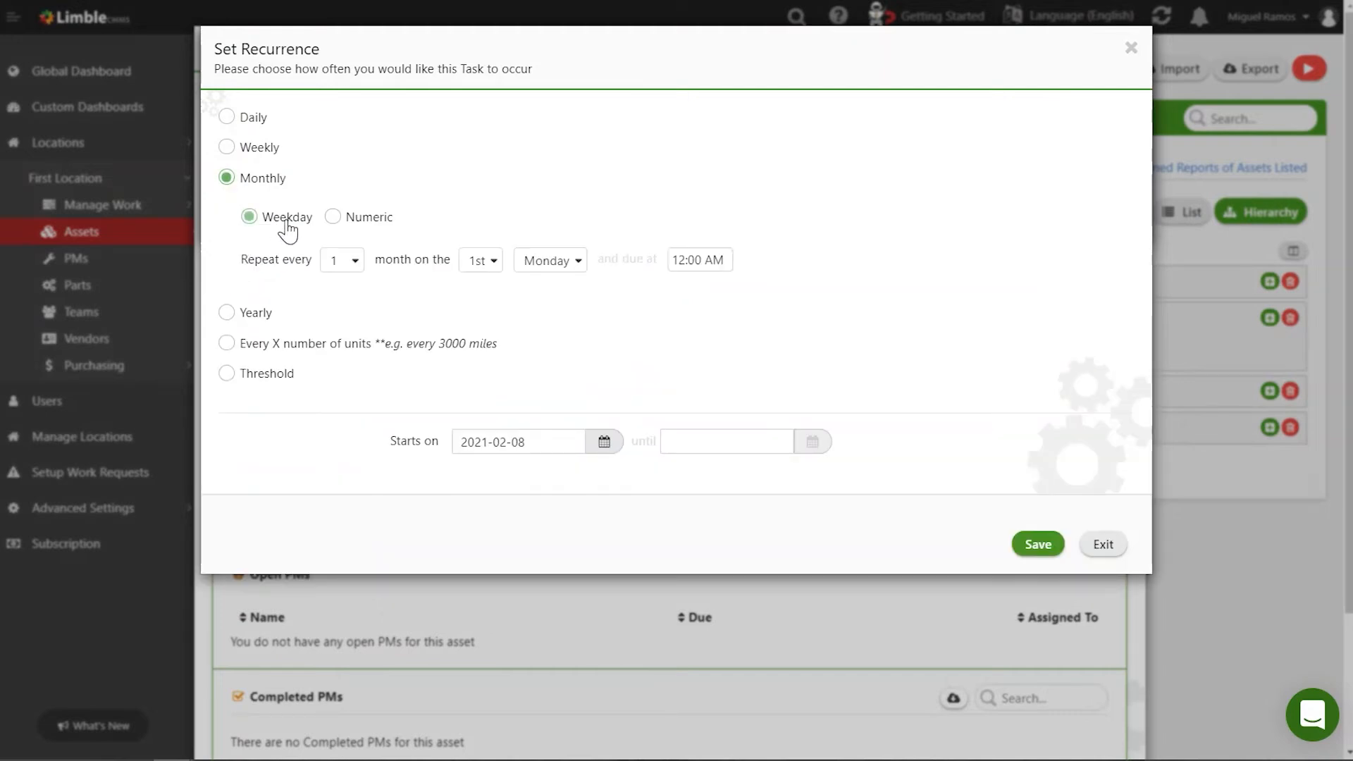
click(552, 278)
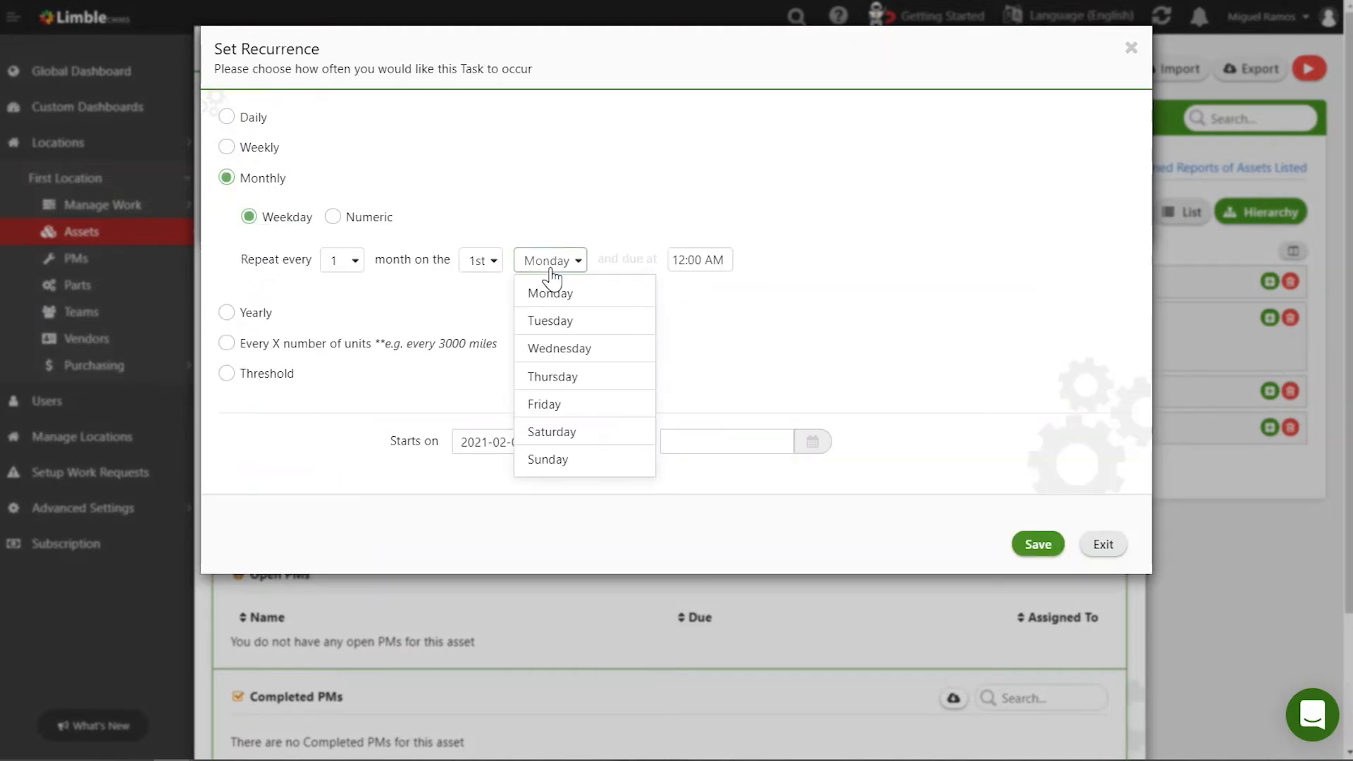
click(594, 323)
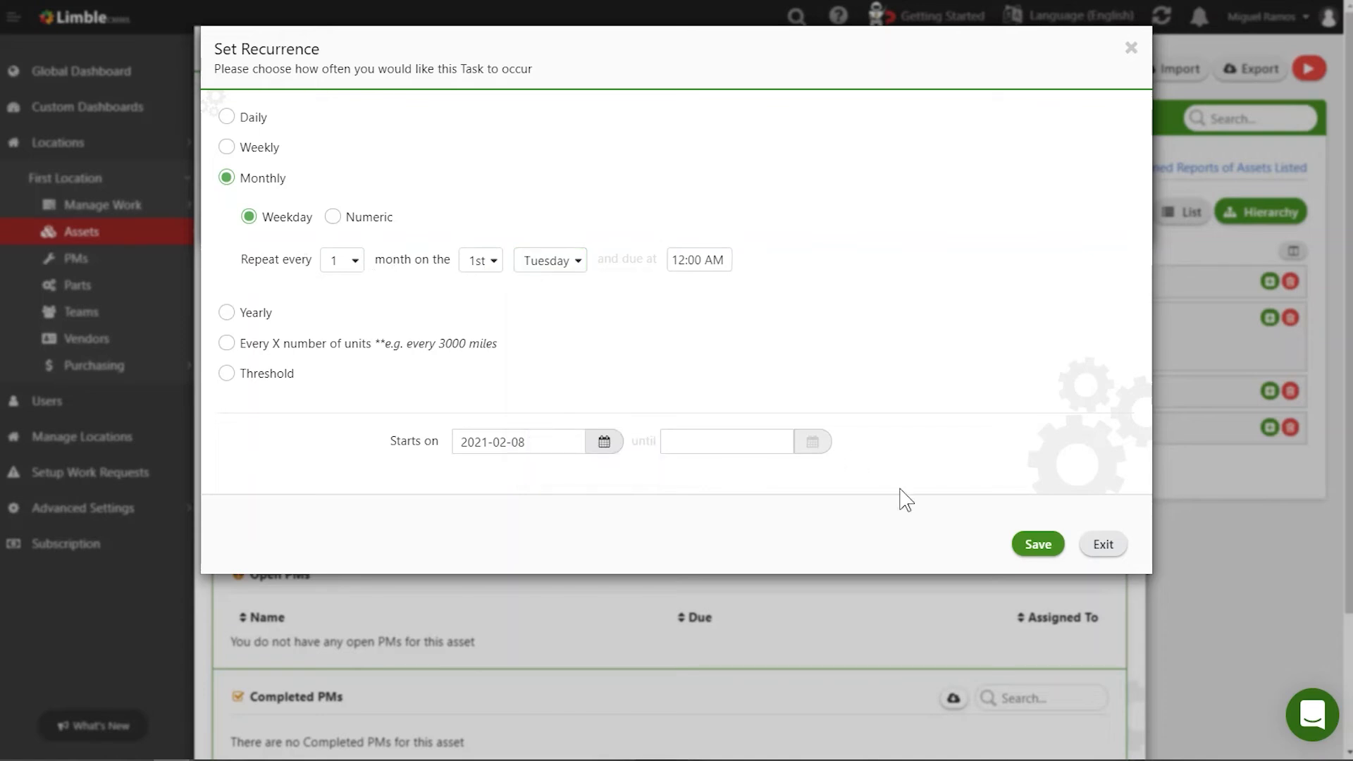
click(1022, 551)
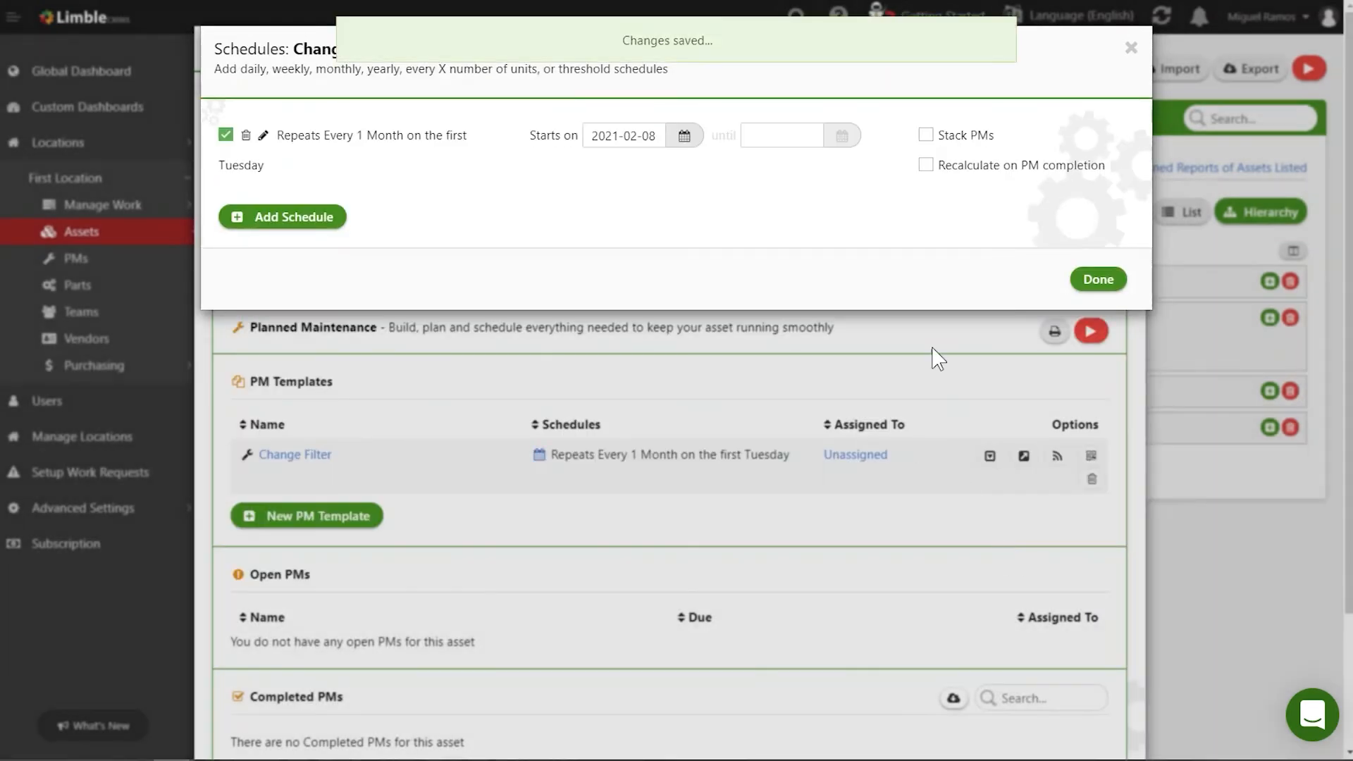
click(1131, 48)
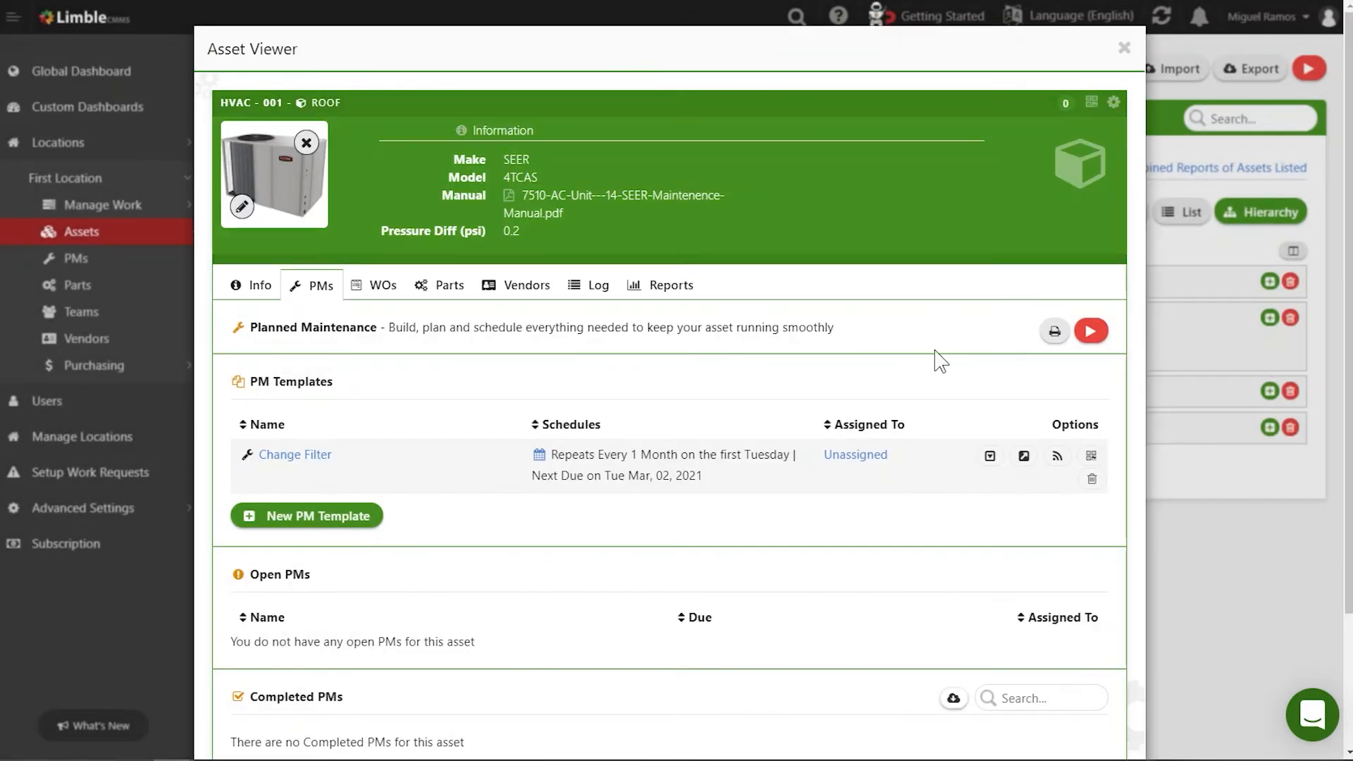
Step: Assign the Change Filter PM template to the Technician team
click(868, 455)
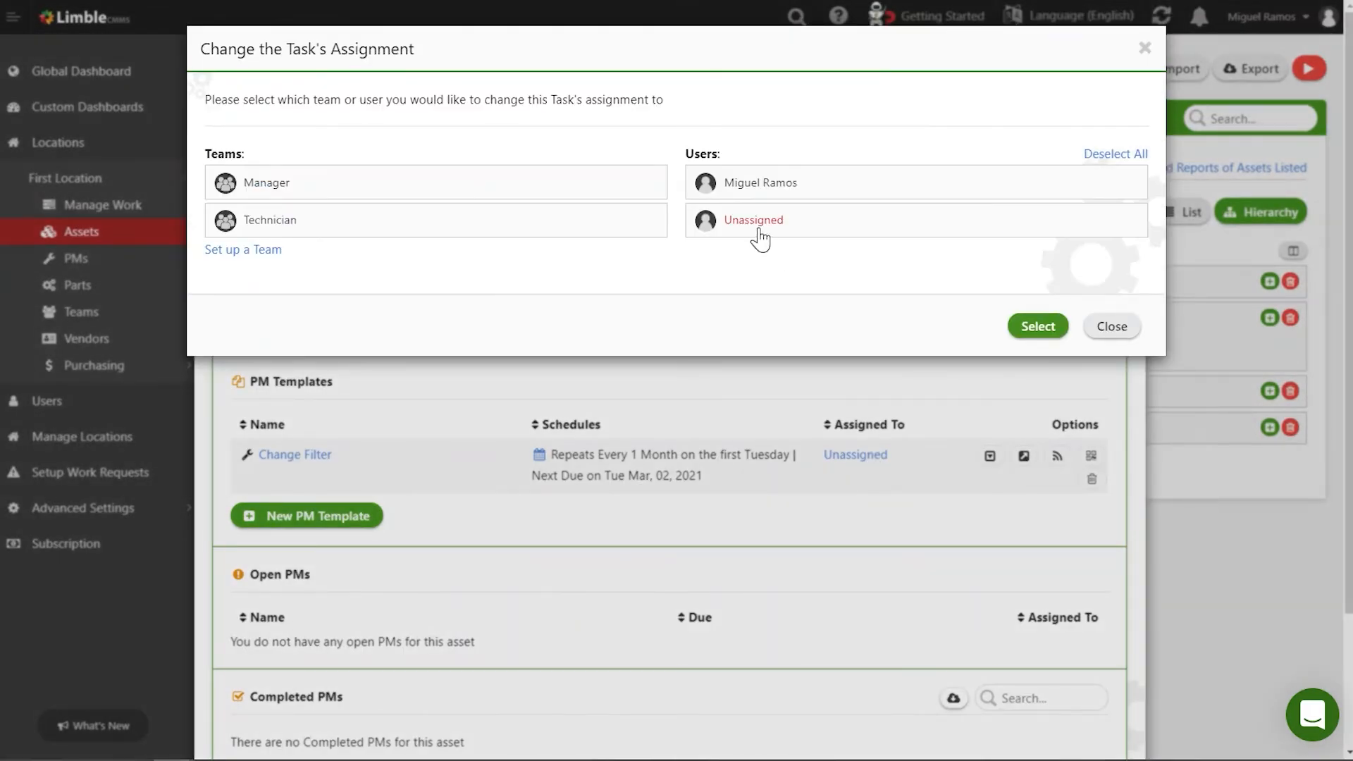
click(454, 213)
click(1036, 327)
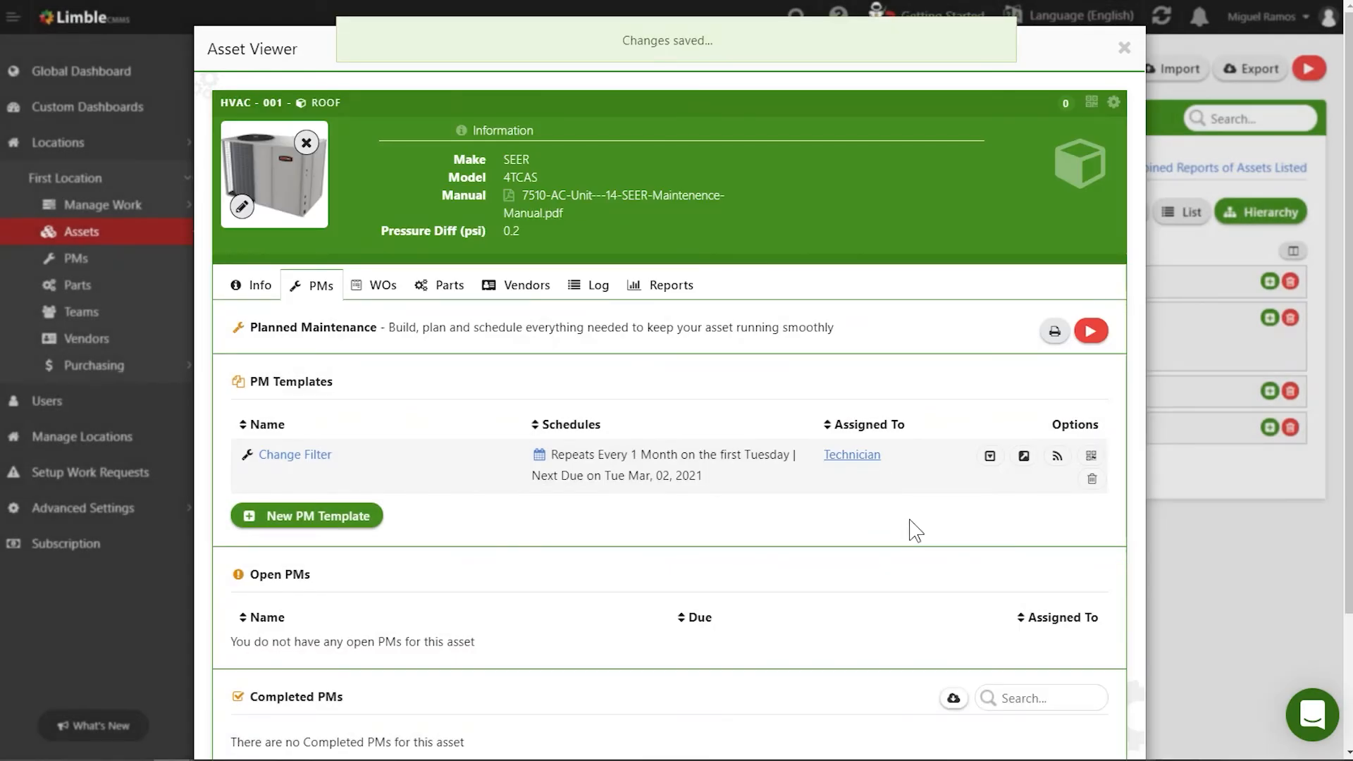
Step: Review HVAC - 001's PM templates and completed PMs, its work orders, and its associated and recently used parts
mouse_move(295, 377)
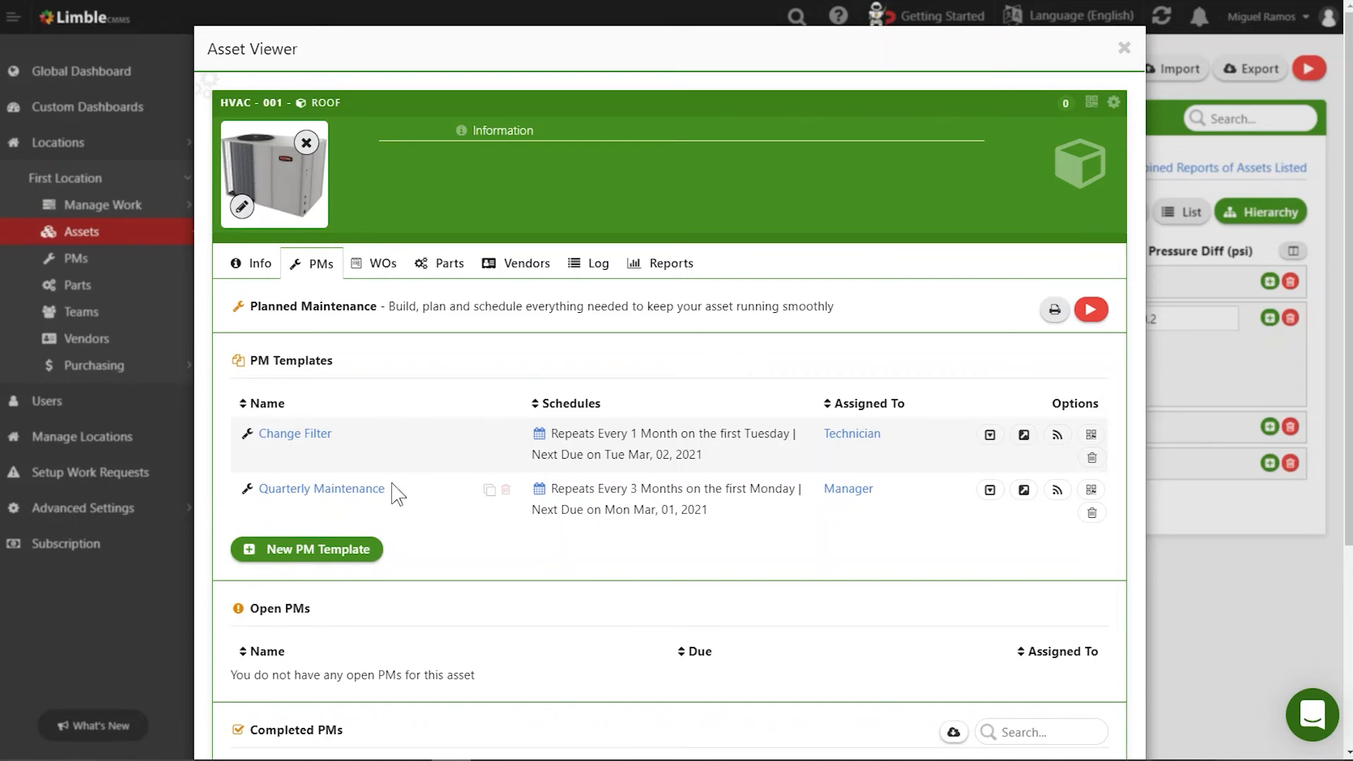
scroll(451, 461, down, 3)
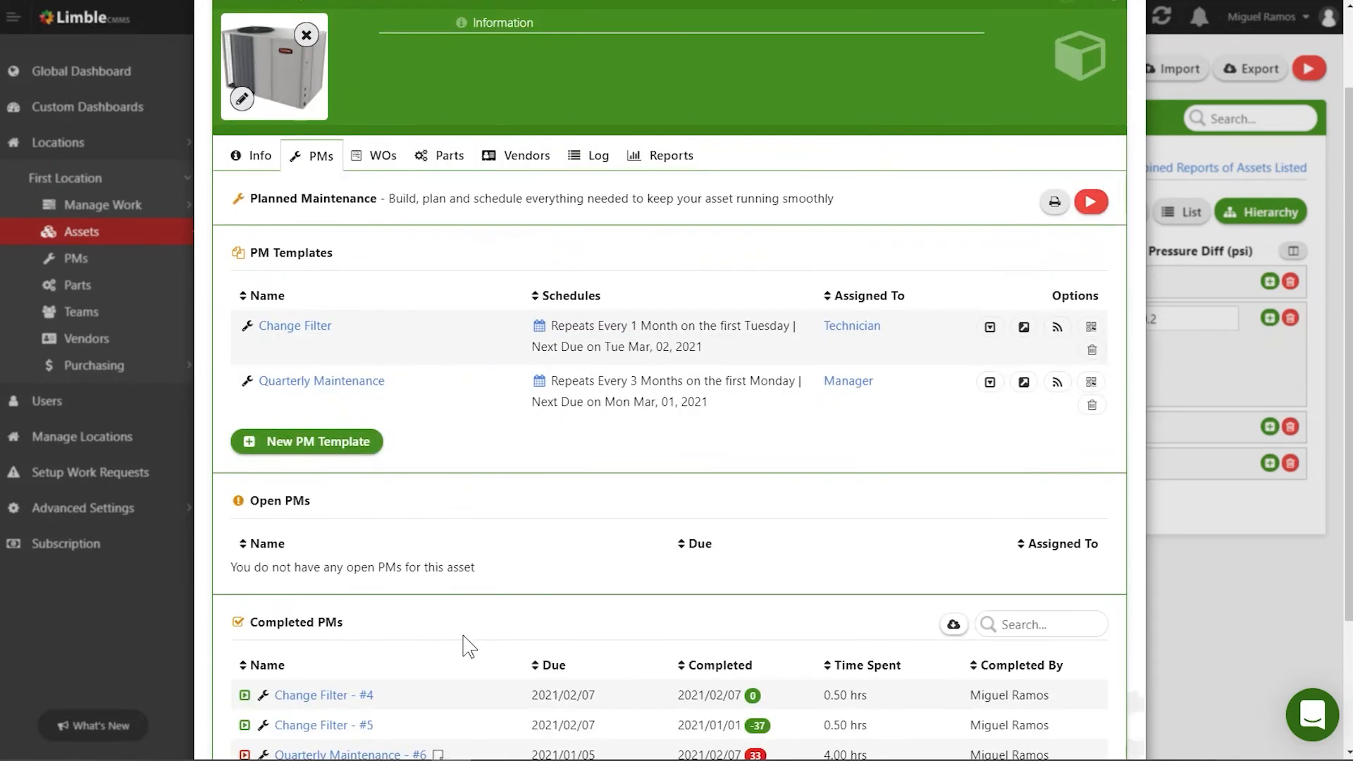
scroll(433, 564, up, 3)
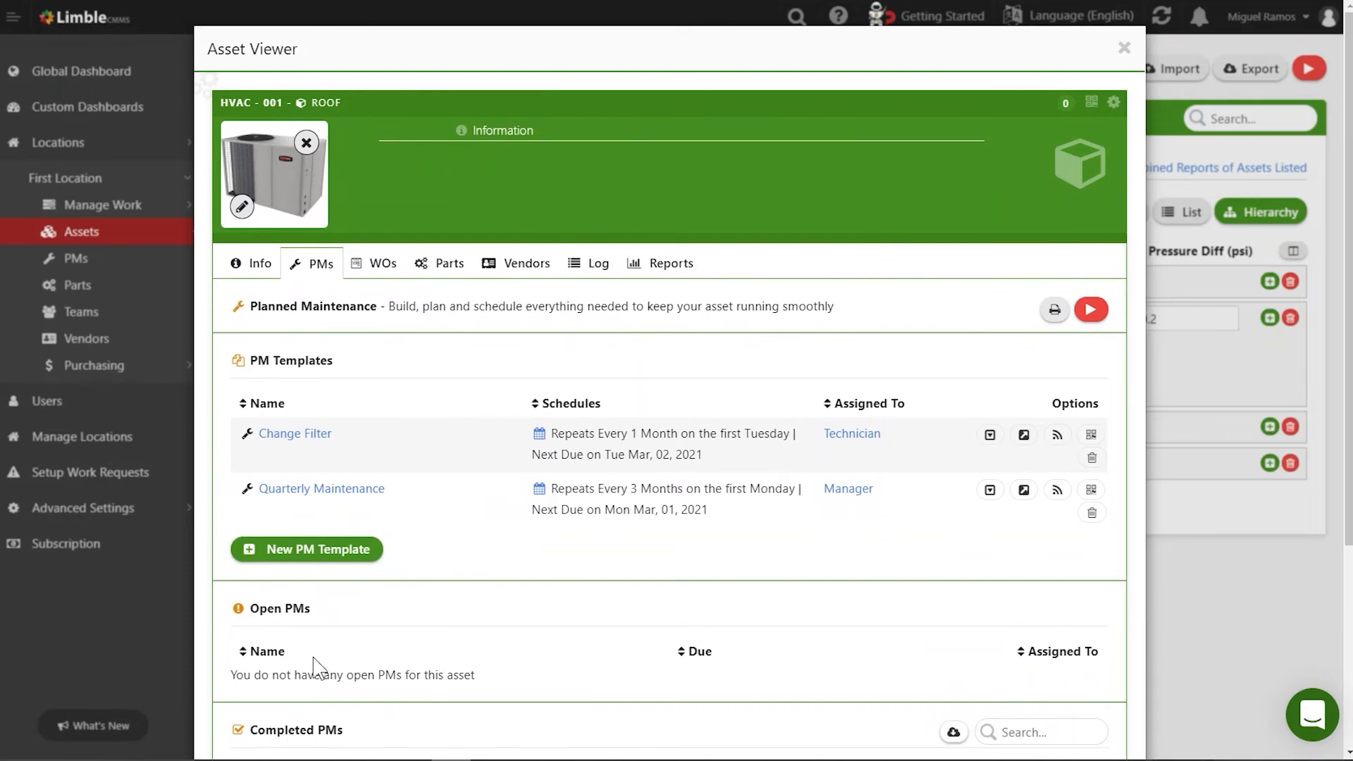
click(379, 268)
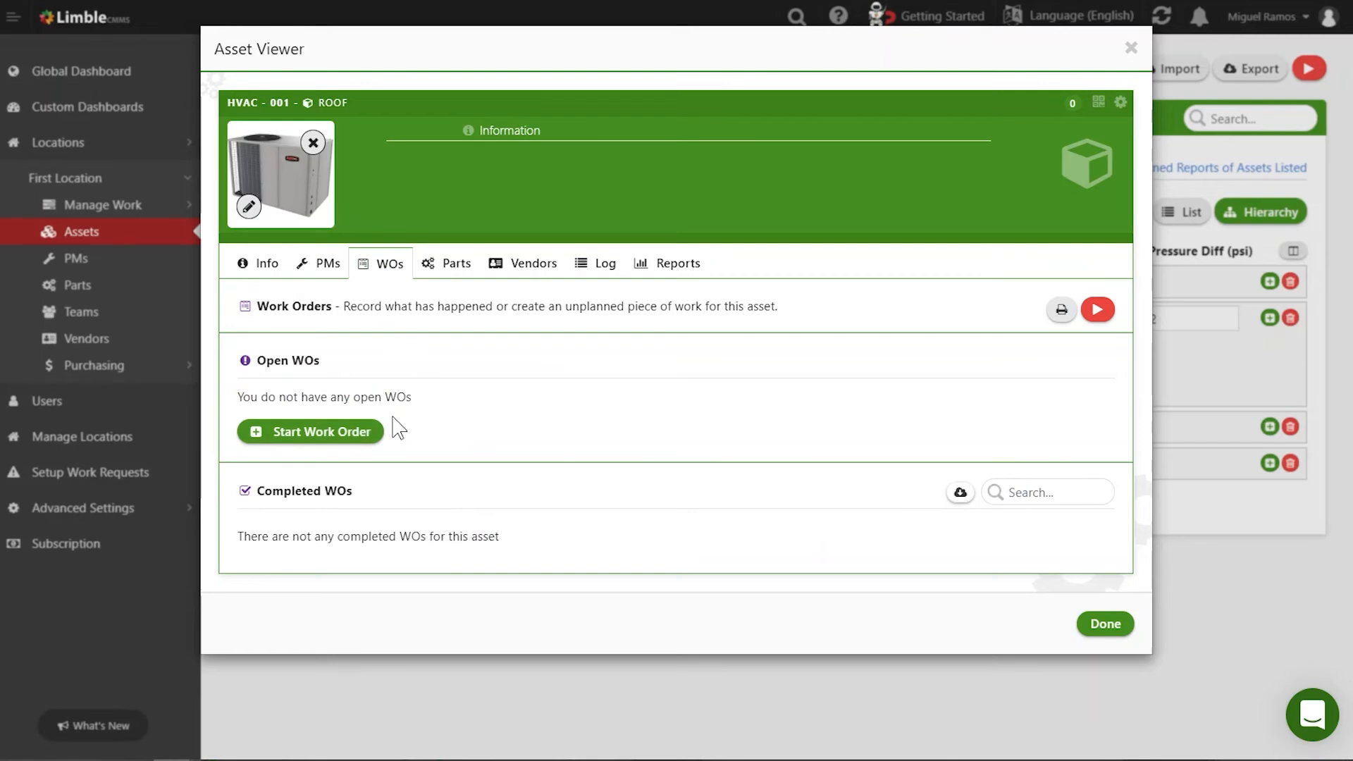
click(452, 274)
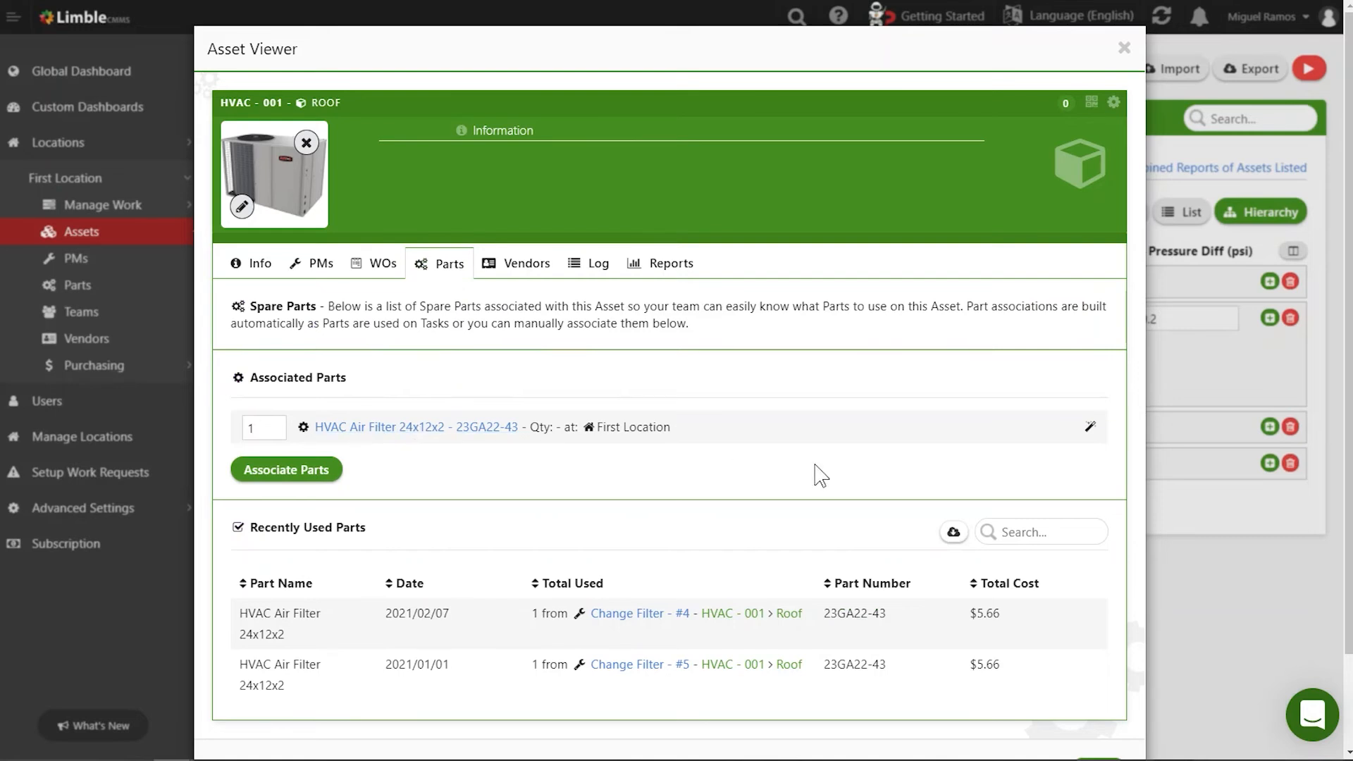
Step: Set the associated part quantity of HVAC Air Filter 24x12x2 on HVAC - 001 to 2
mouse_move(1097, 444)
drag(265, 434, 243, 431)
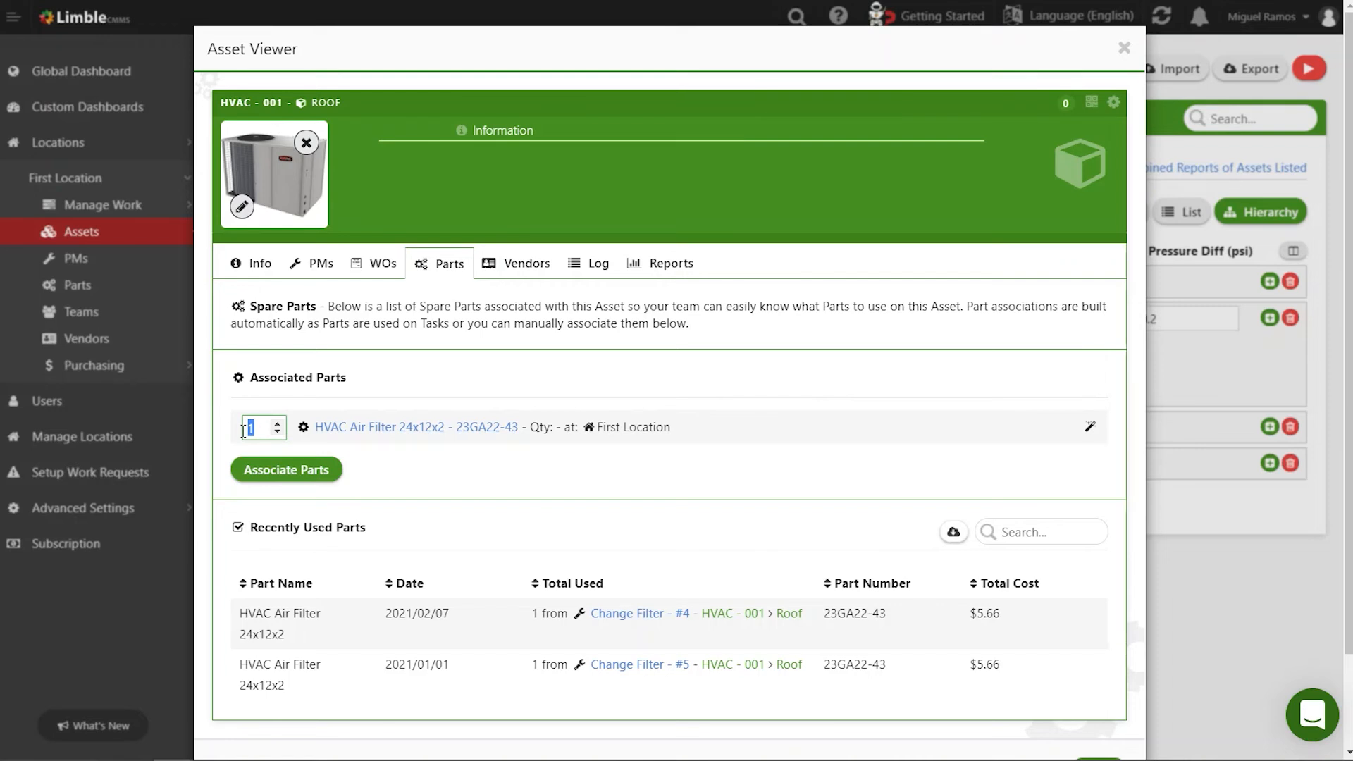
text(2)
click(432, 380)
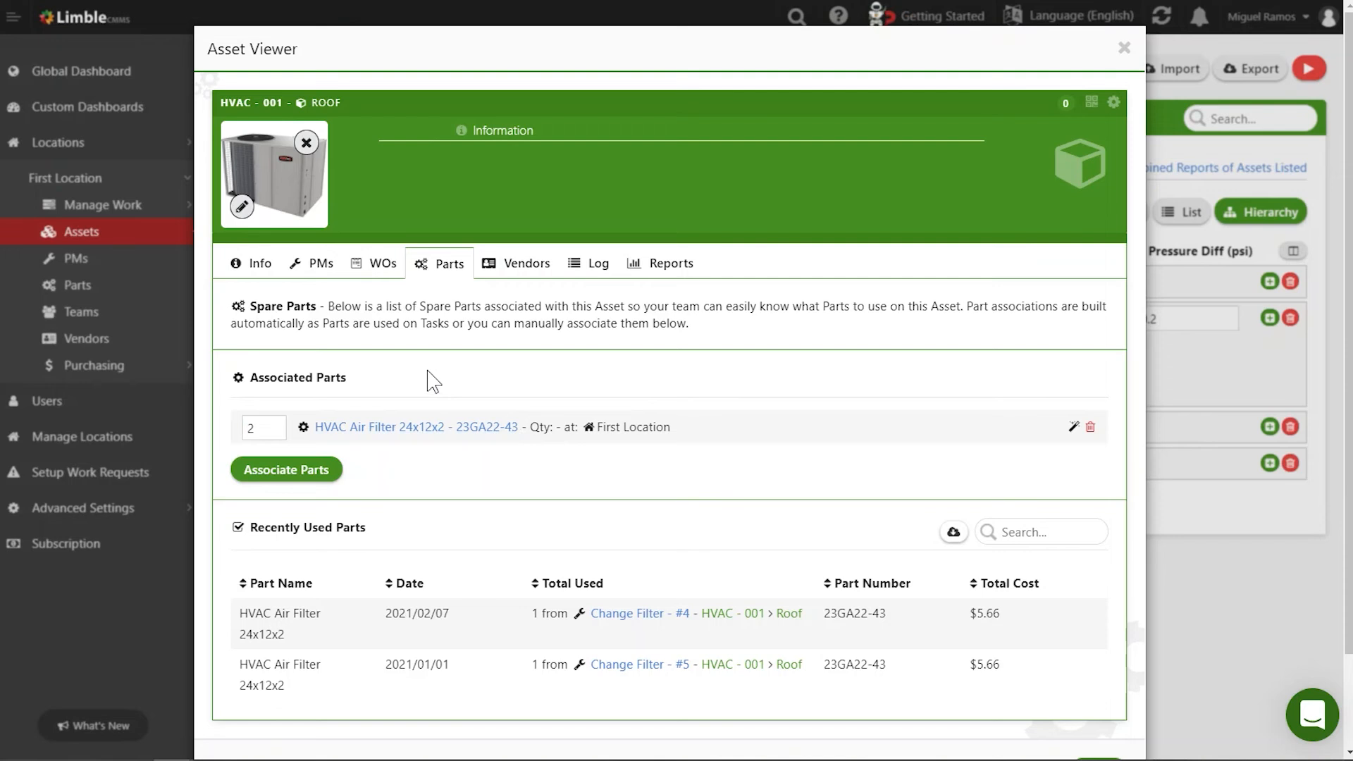
Step: Review HVAC - 001's associated vendors and its log, including the details of the completed Quarterly Maintenance task
click(495, 281)
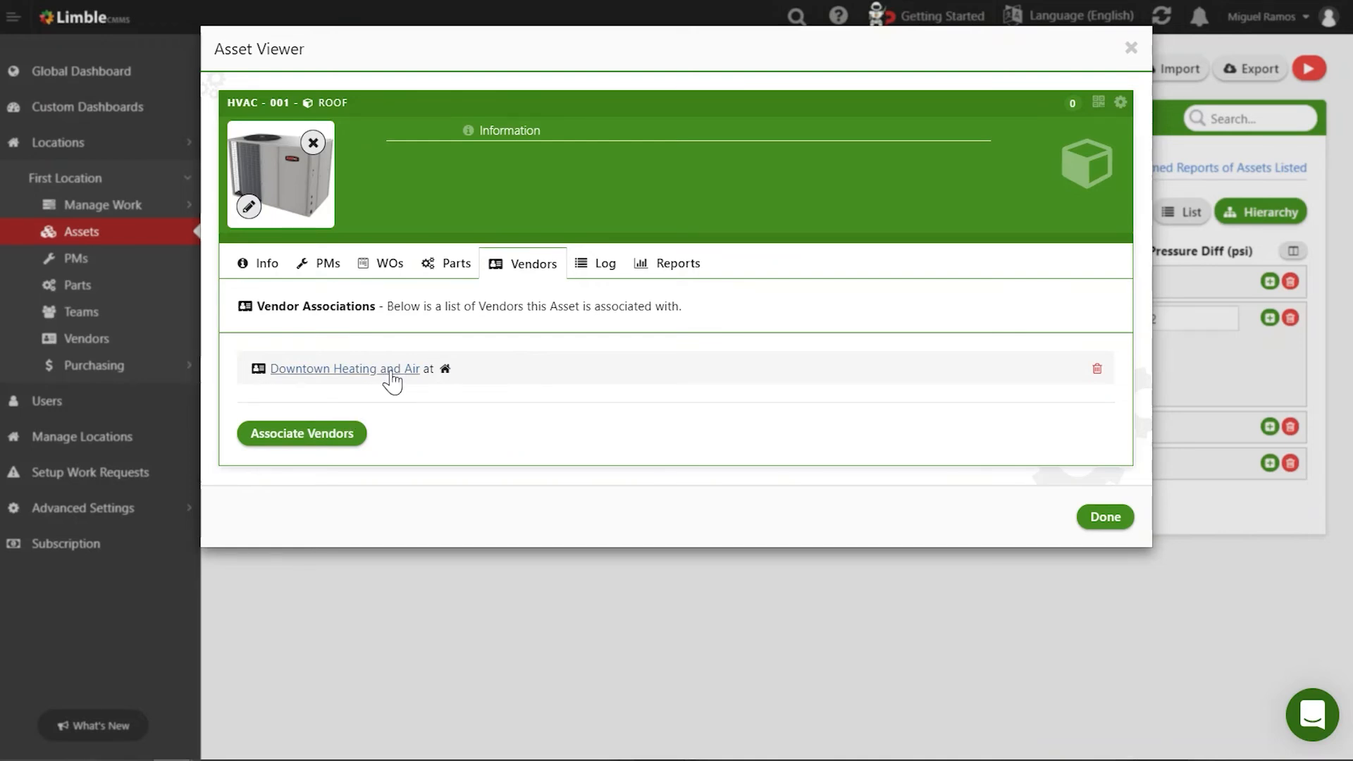
click(596, 275)
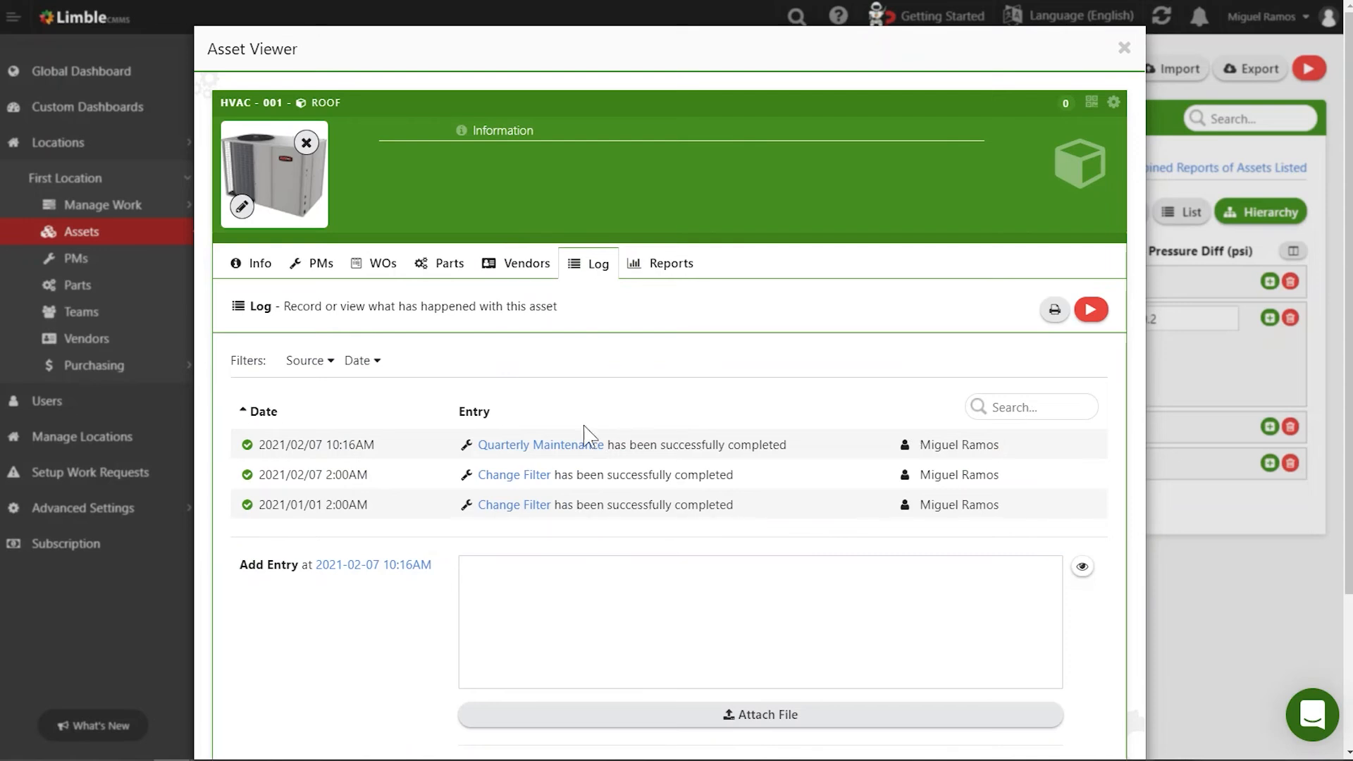
click(527, 451)
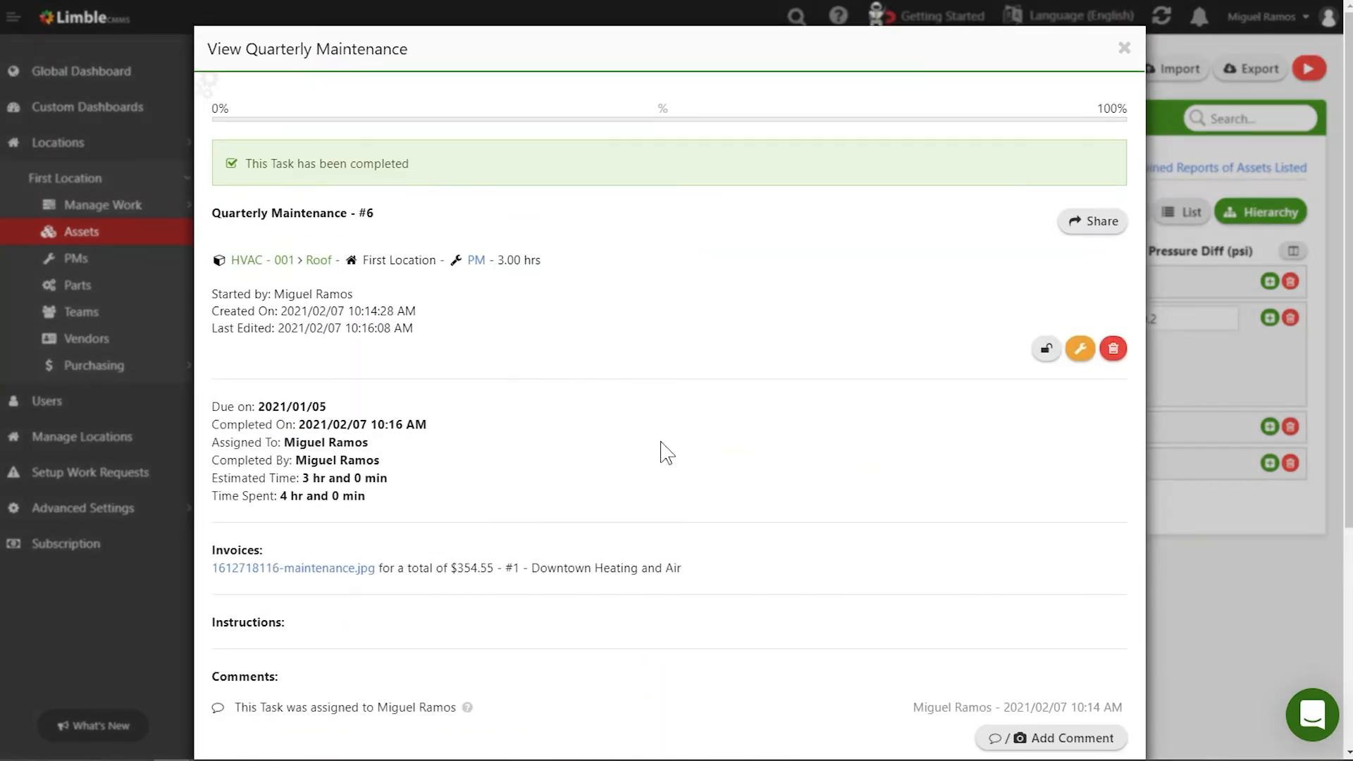
click(1124, 48)
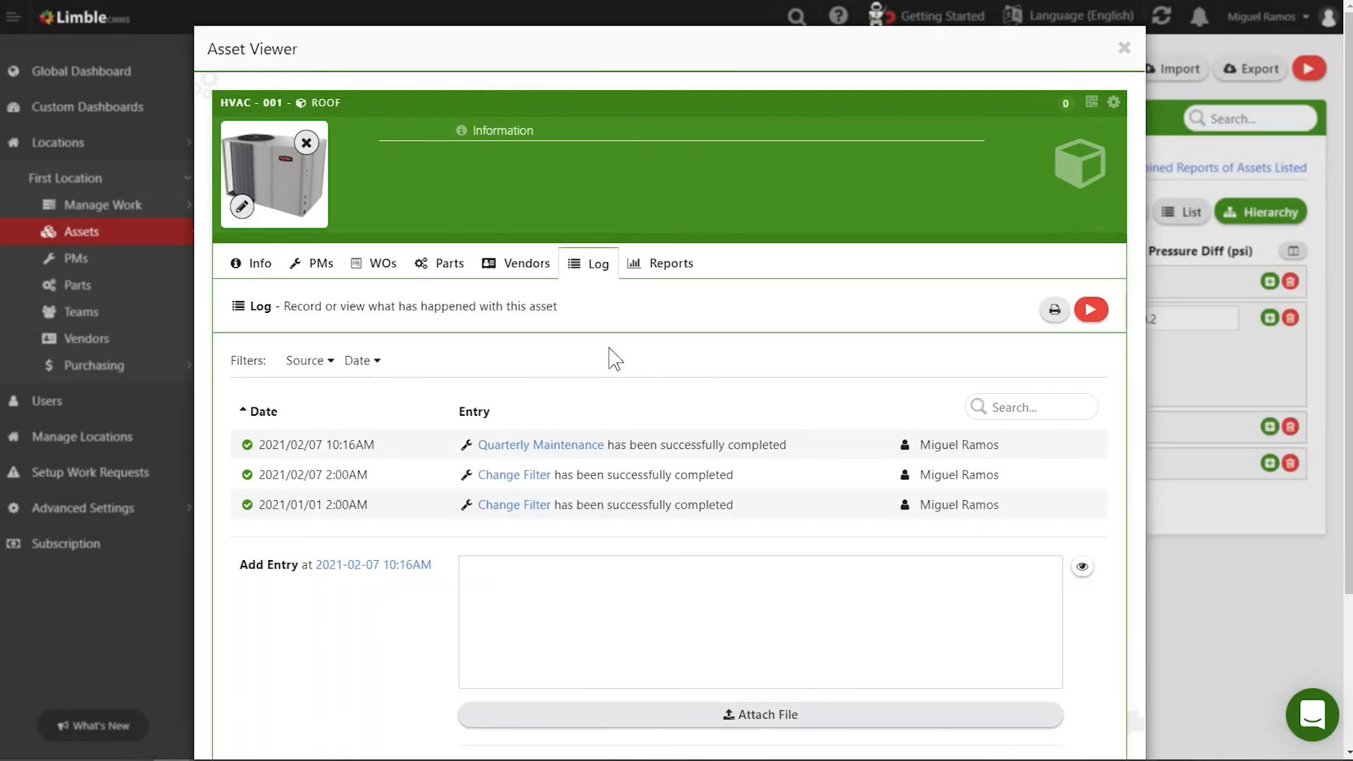
Step: Review HVAC - 001's reports, including the total cost of ownership and future estimated costs, and close the asset
click(657, 272)
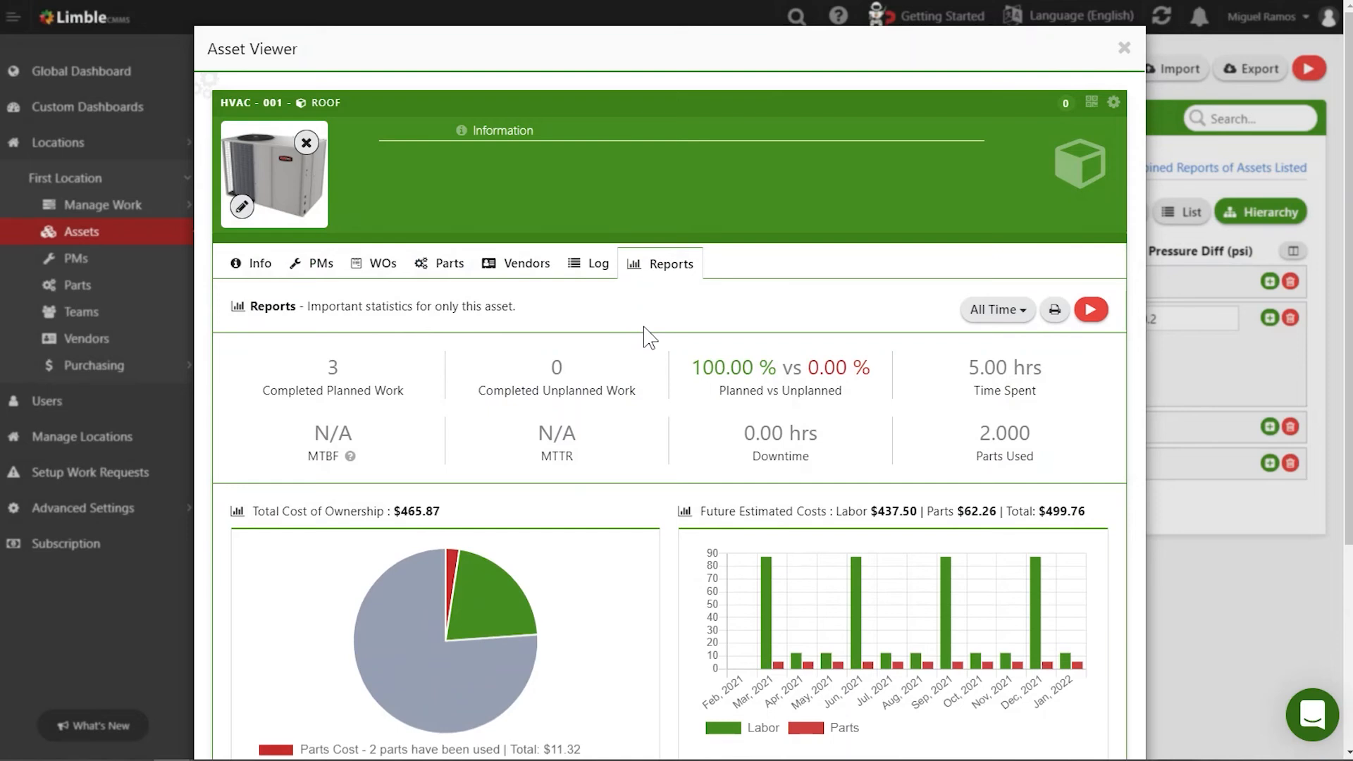
scroll(650, 337, down, 2)
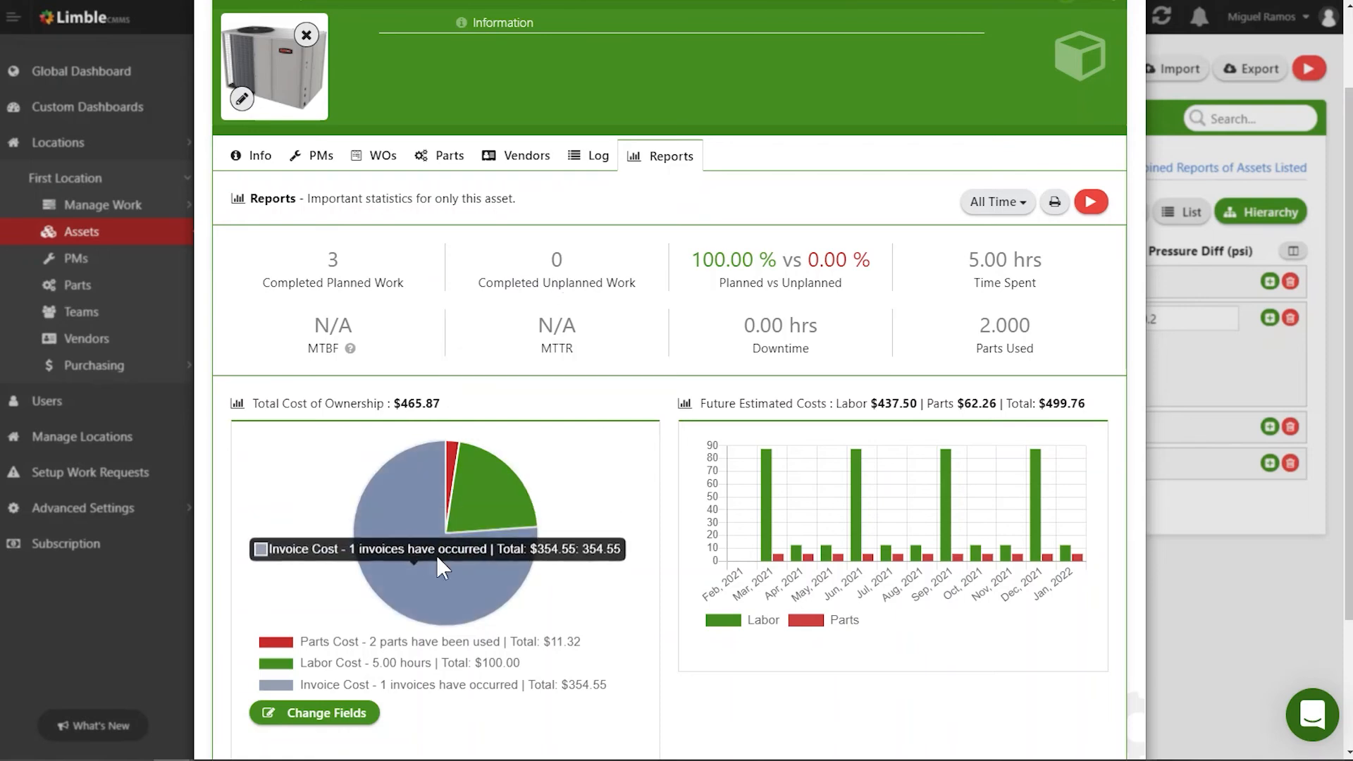
mouse_move(721, 534)
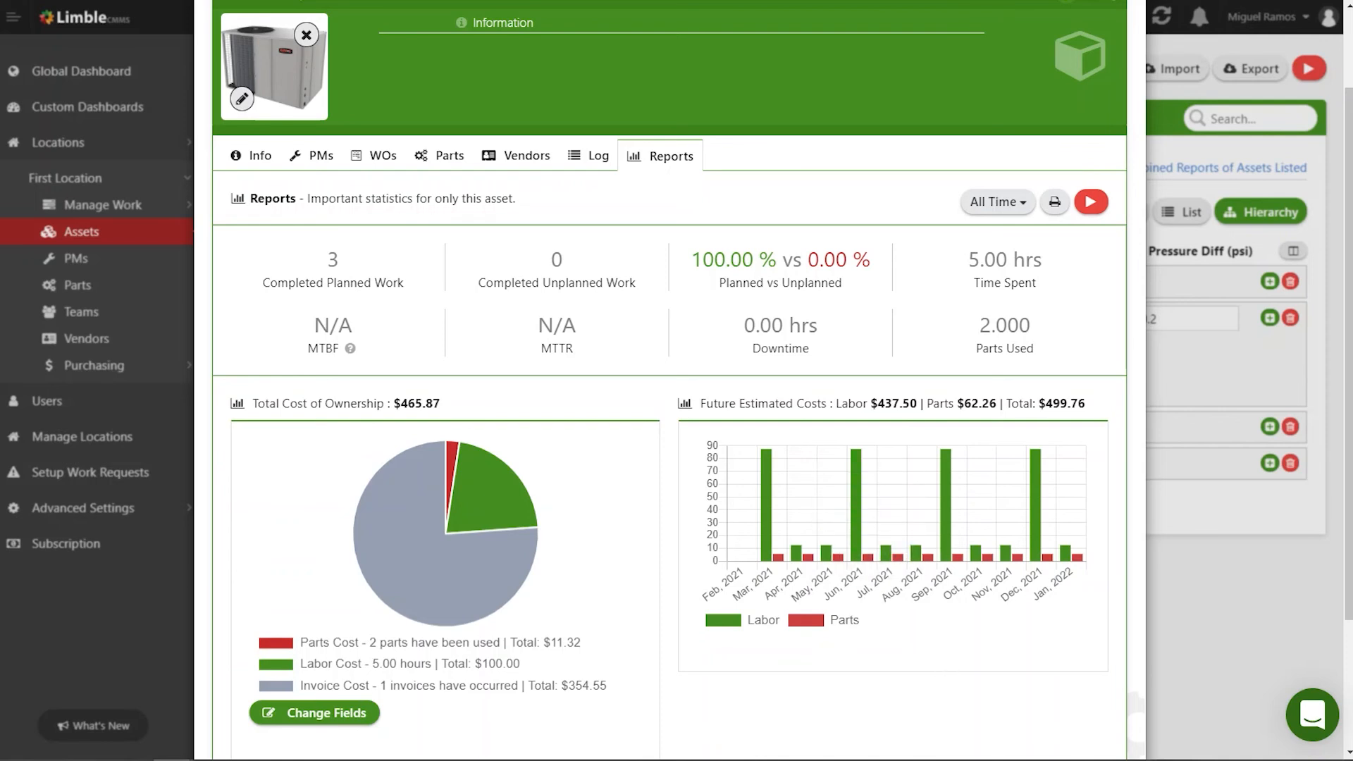
scroll(909, 212, up, 2)
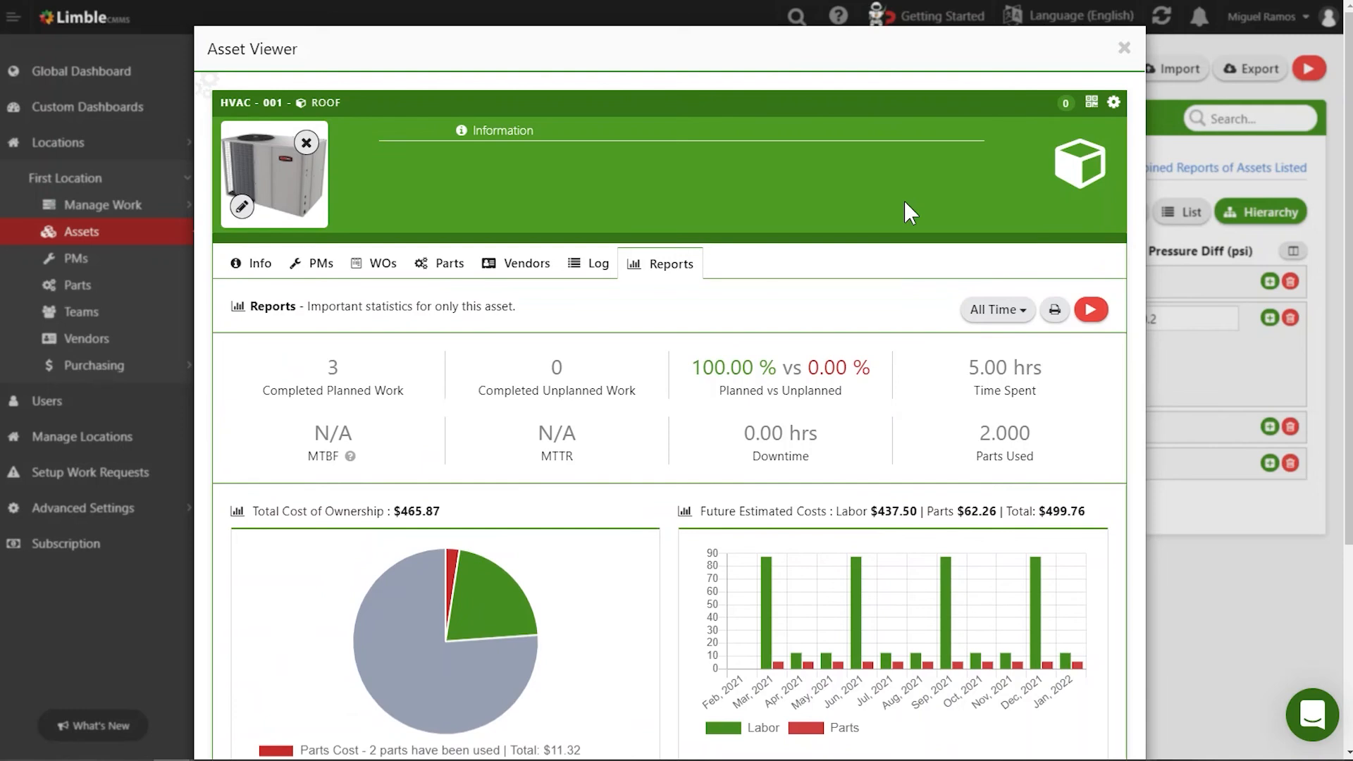
click(1125, 48)
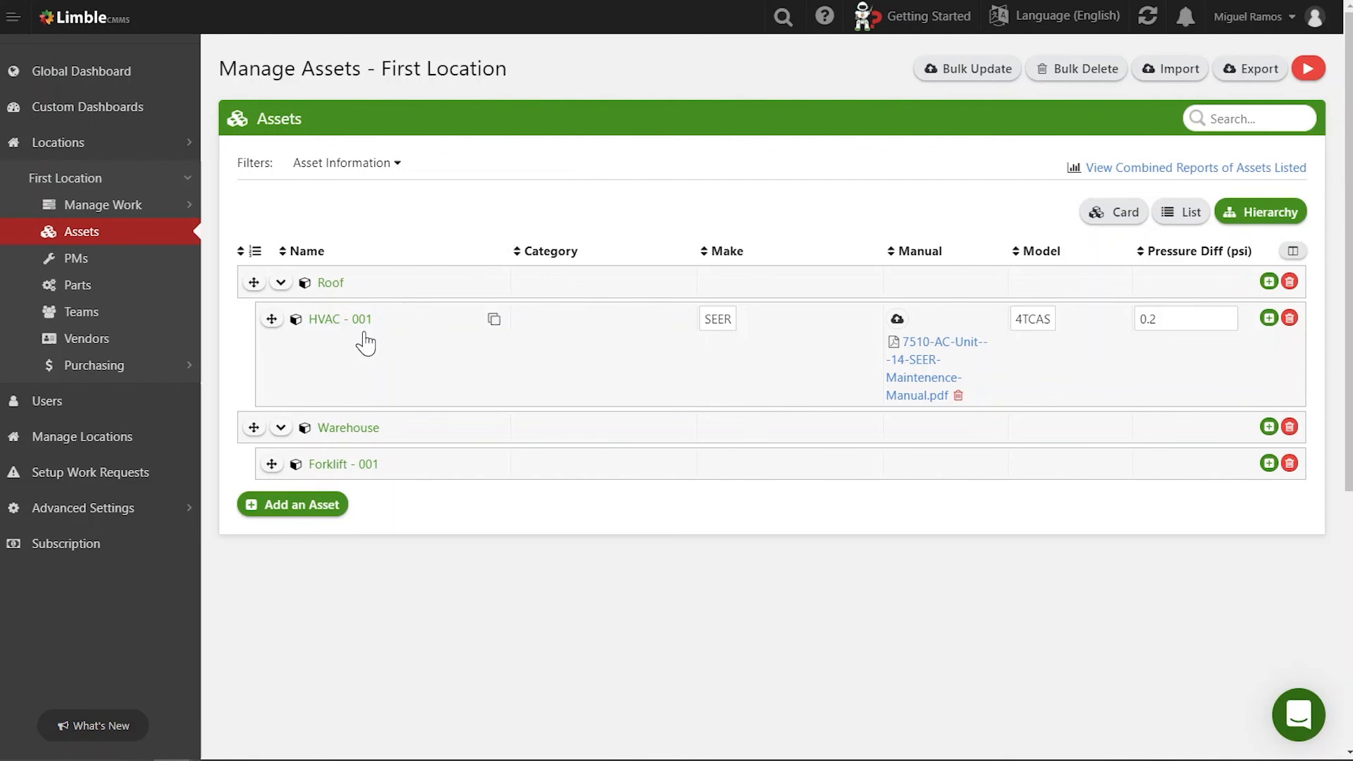
Step: Duplicate the HVAC - 001 asset under Roof and rename the copy HVAC - 002
click(495, 322)
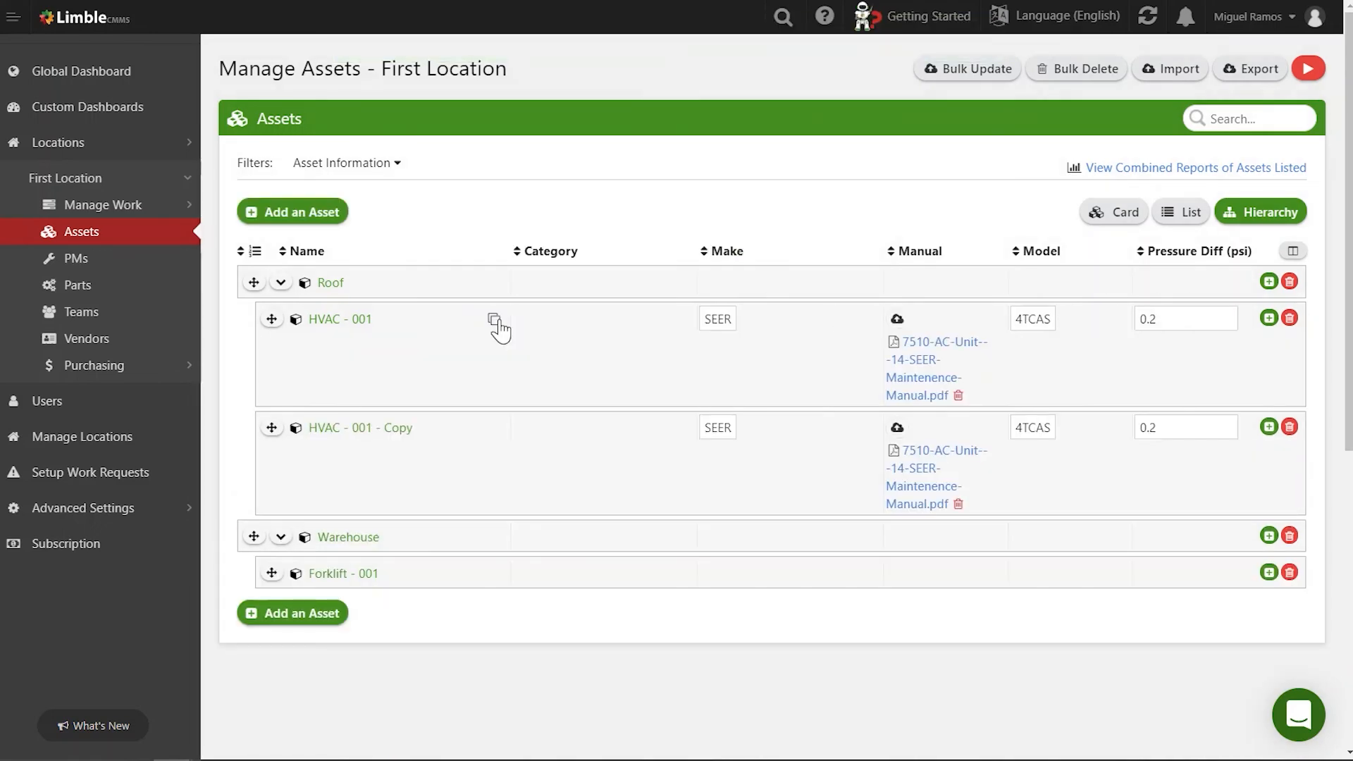
click(327, 430)
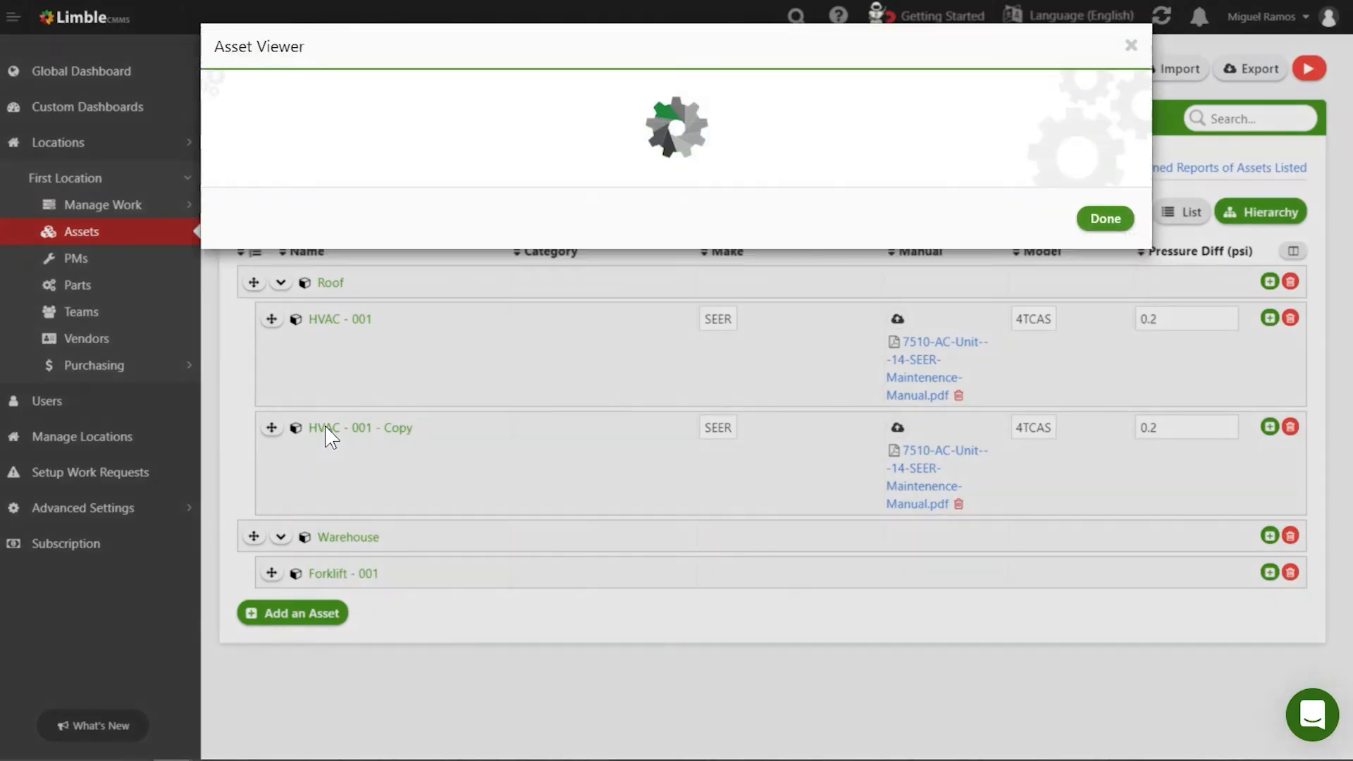
click(361, 396)
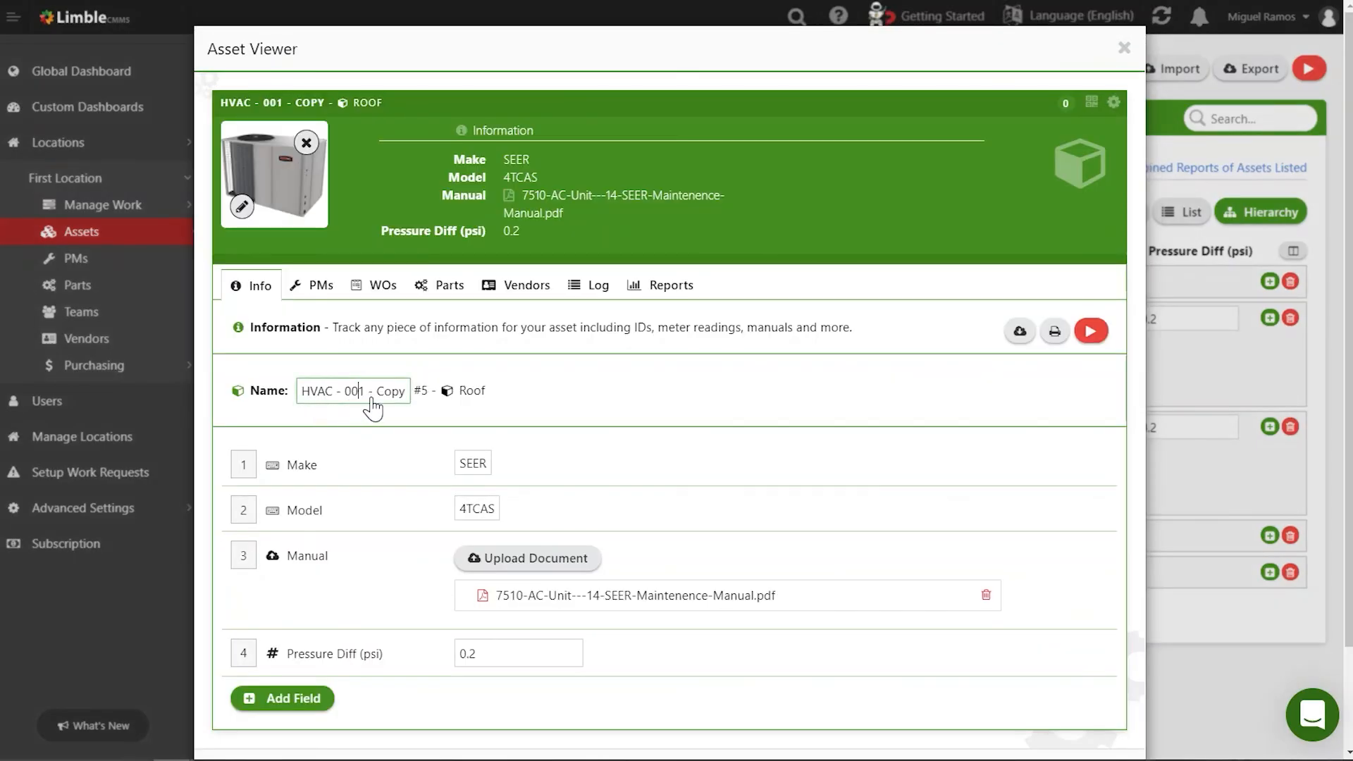
drag(372, 399, 429, 420)
text(2)
click(612, 447)
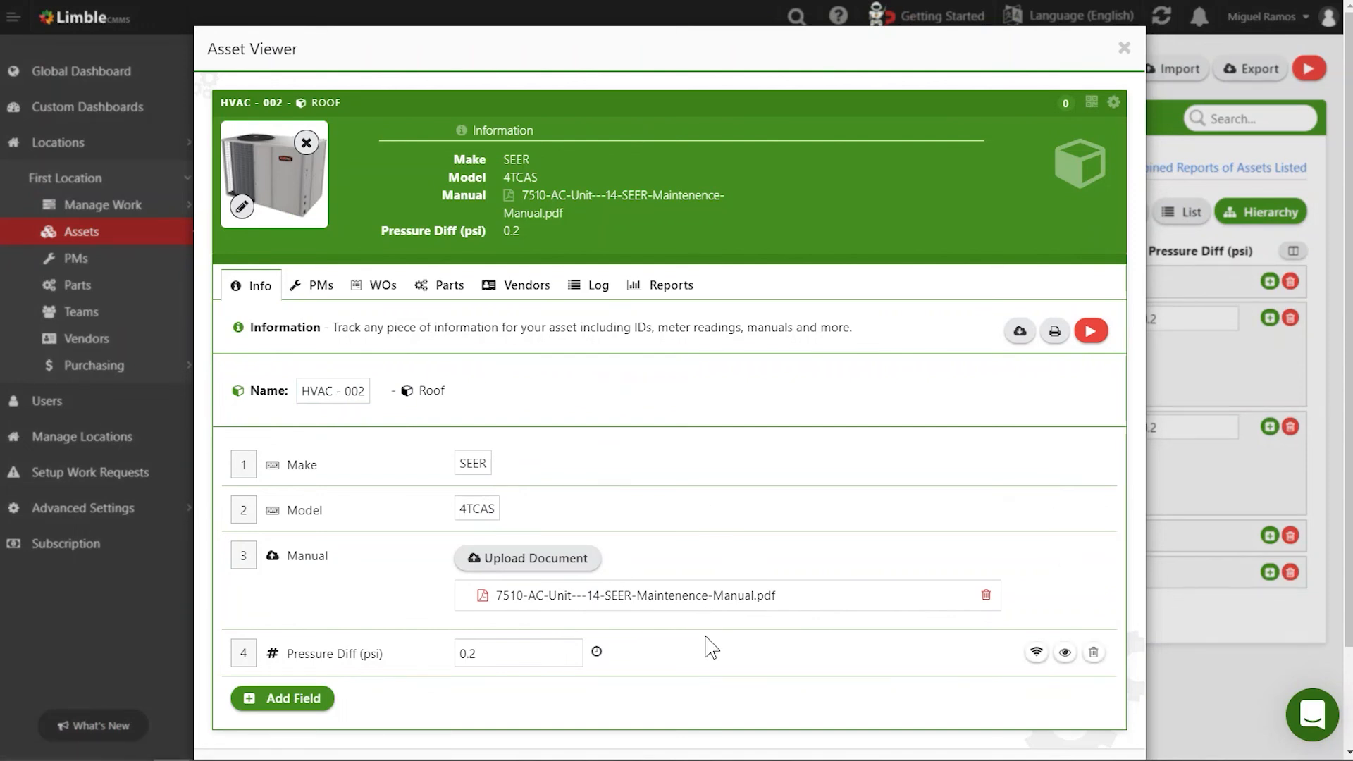
Step: Check the PM templates and log entries of HVAC - 002 and close the asset
click(316, 286)
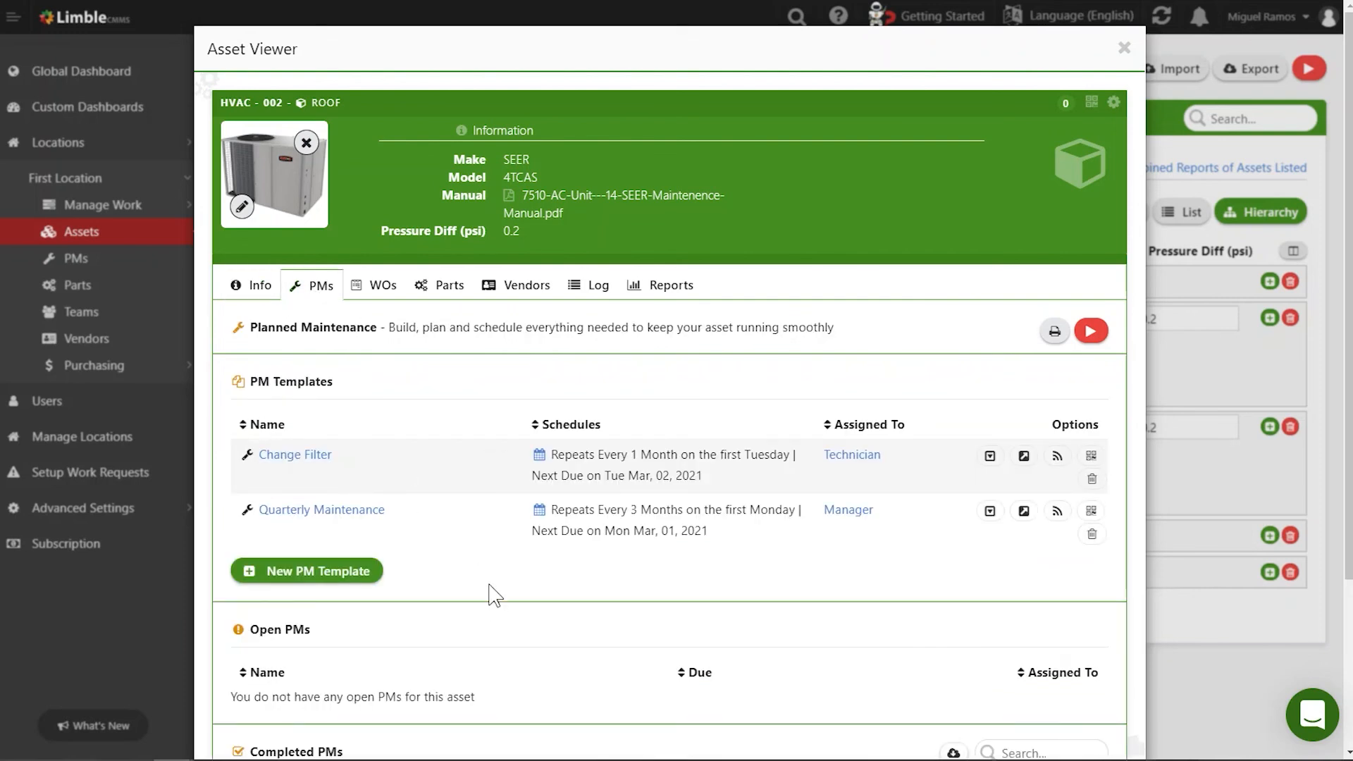
click(589, 290)
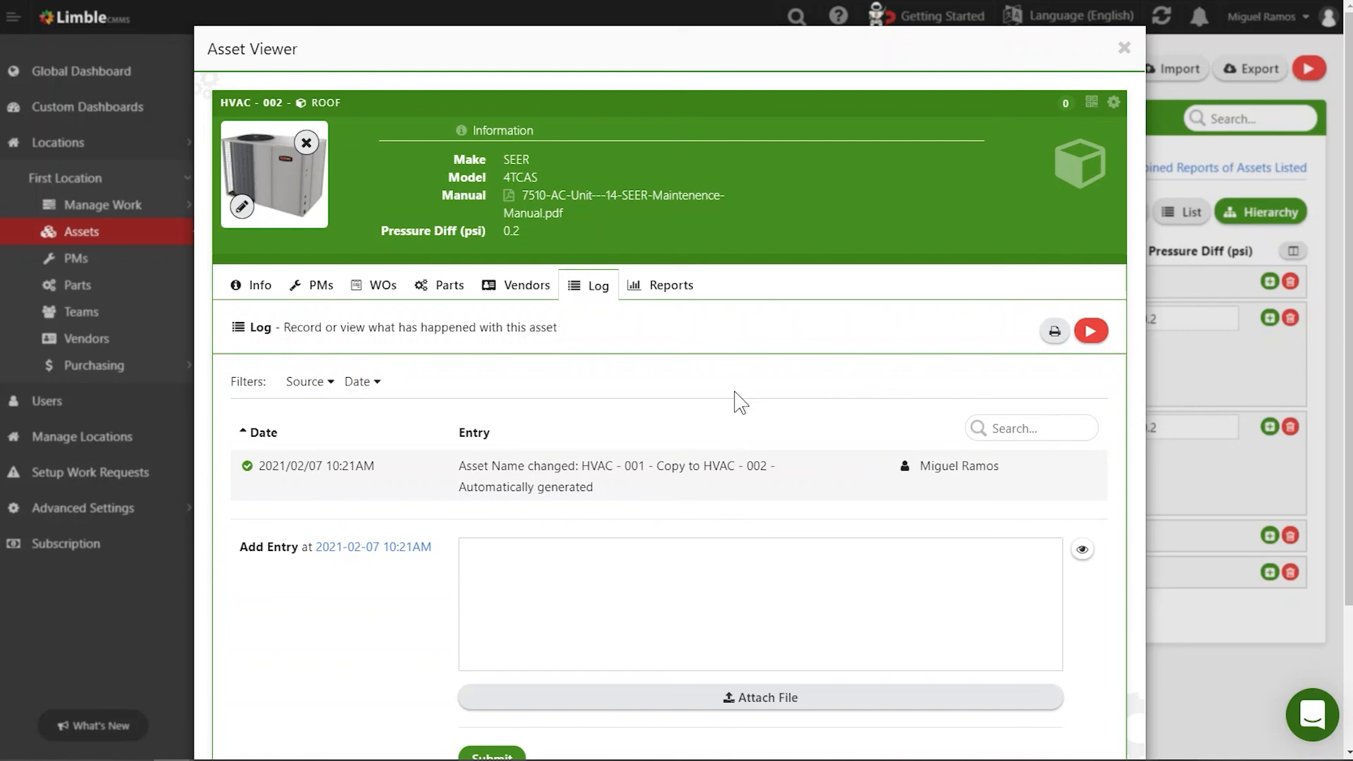
click(1124, 49)
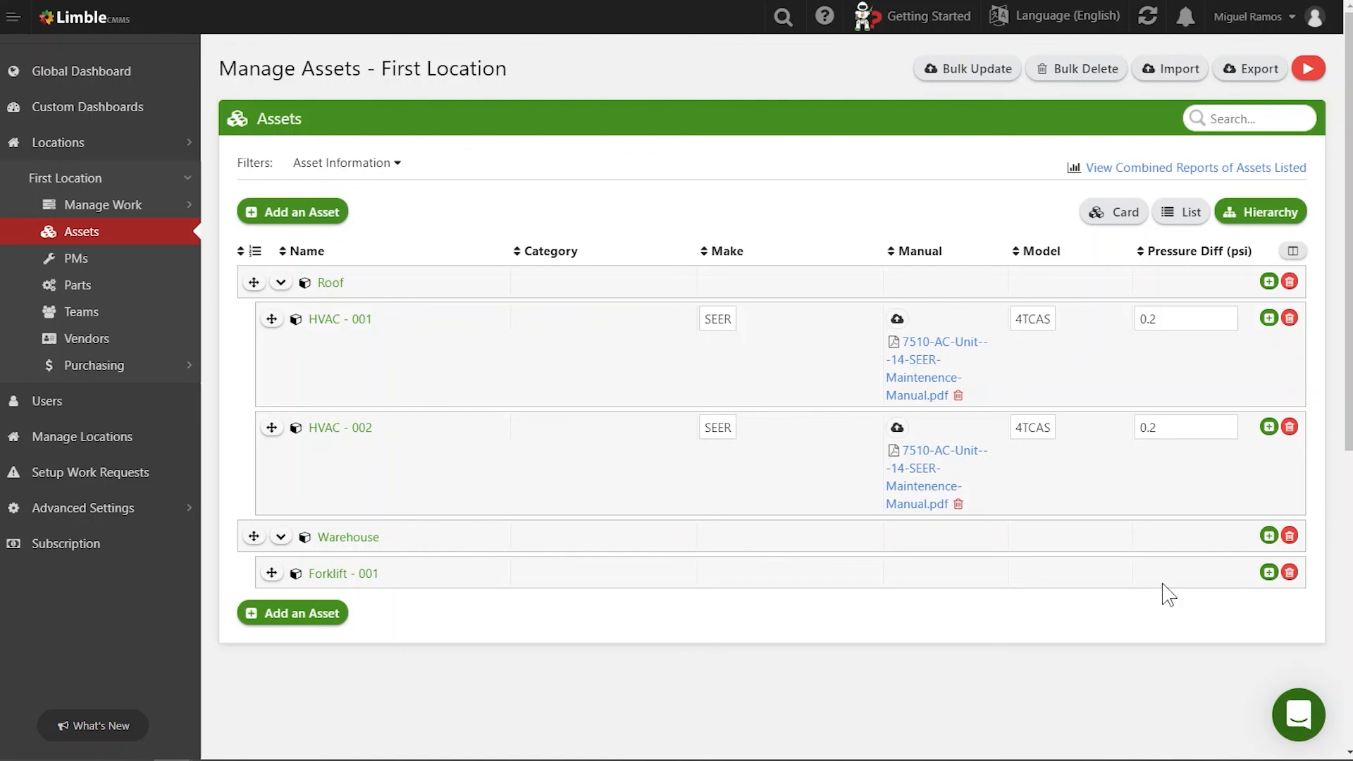
Step: View the support chat's new message form and close the chat without sending anything
click(1295, 725)
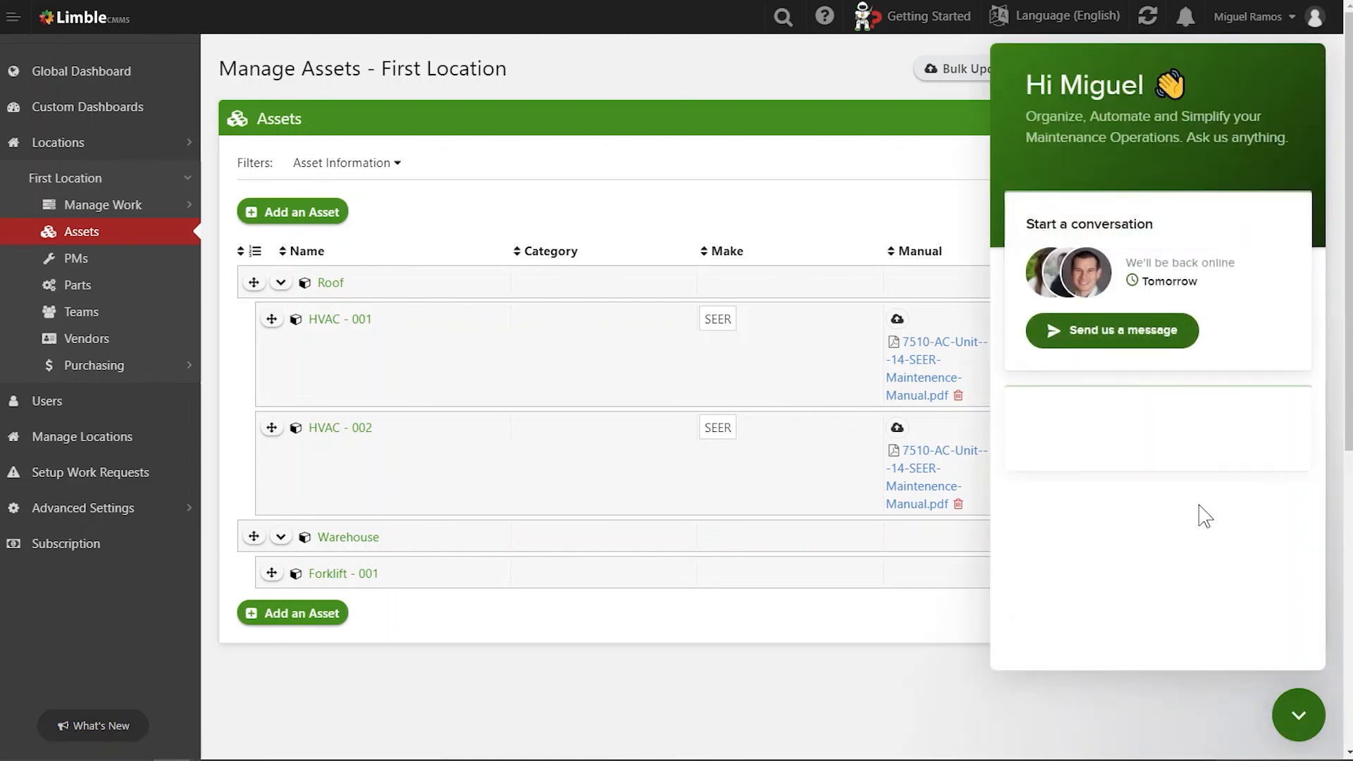
click(1141, 355)
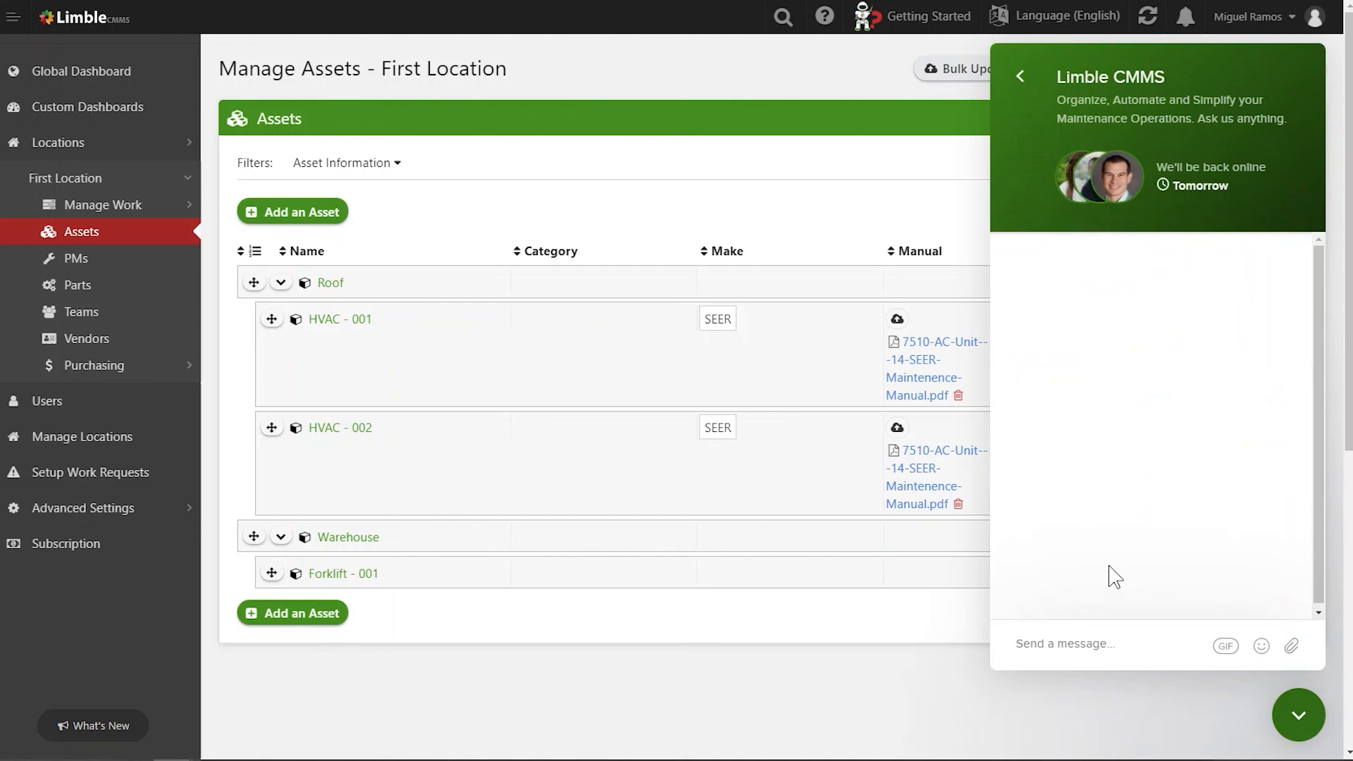
click(1279, 716)
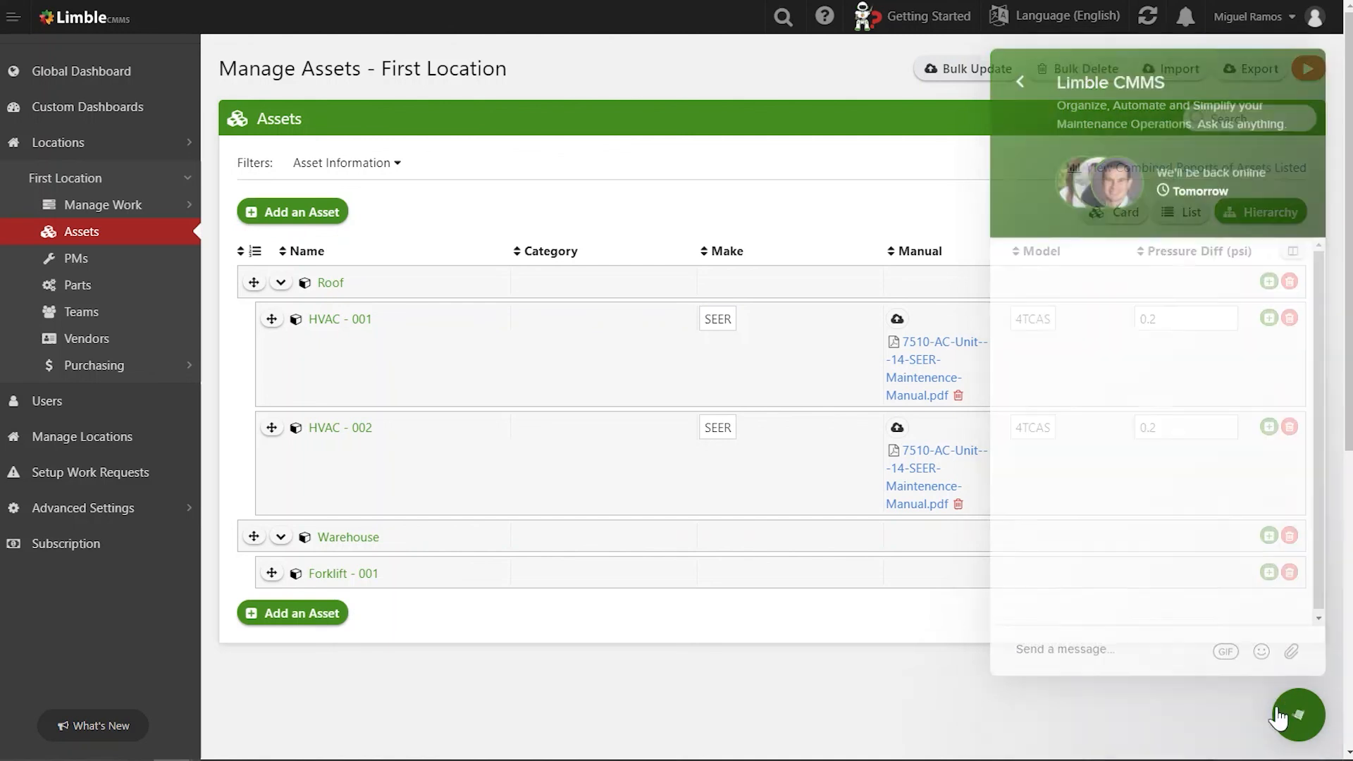